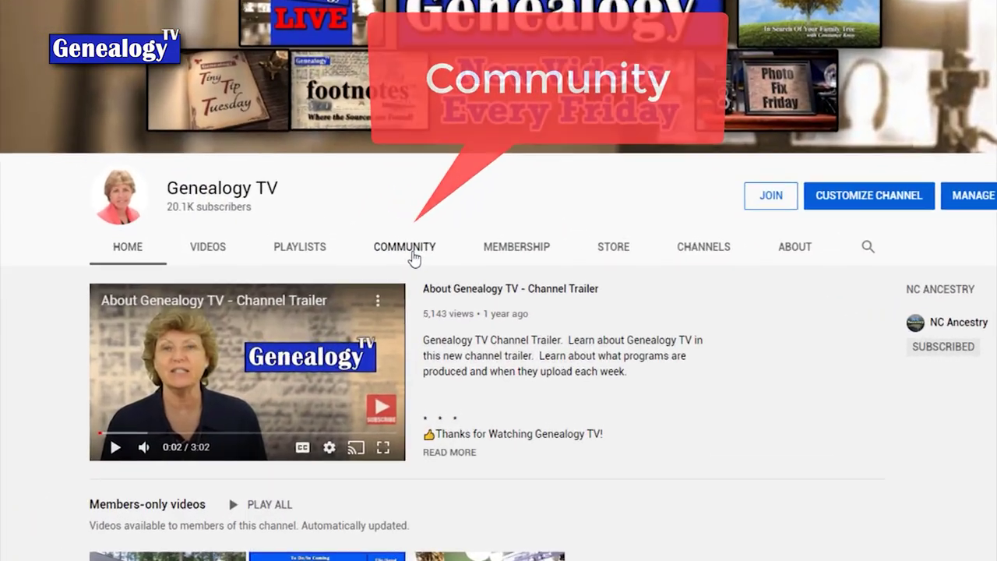
Step: Open the channel's Community page and expand the members-only post titled Monthly Roundup for September 2020
left_click(374, 276)
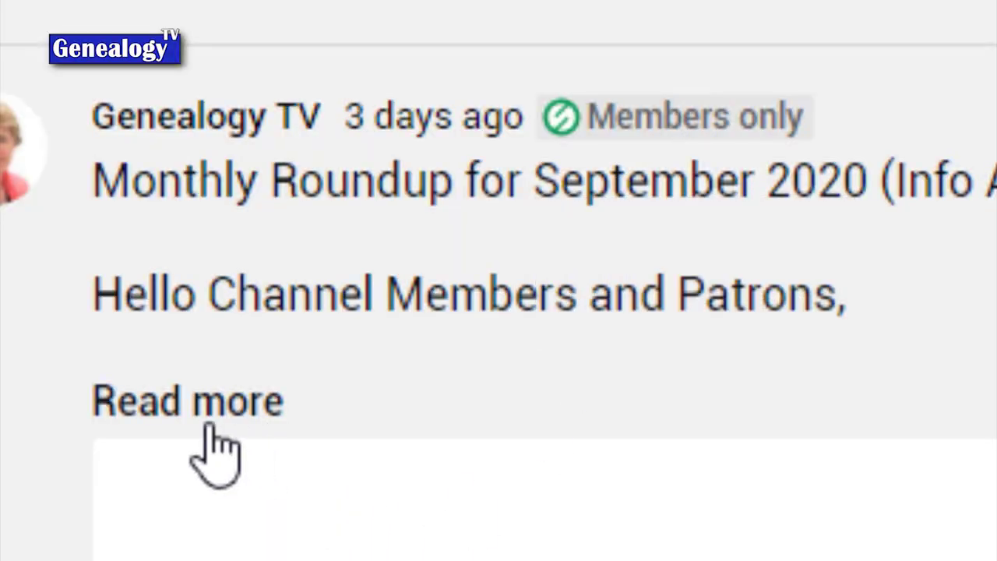
left_click(204, 405)
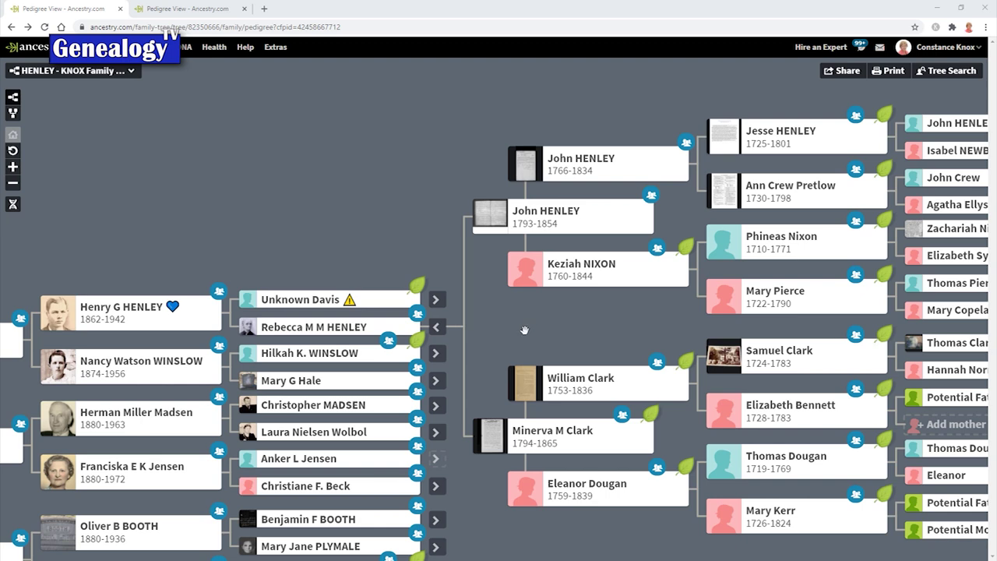
Step: Compare the two parental lines in the pedigree by alternately expanding the ancestors of the unknown father and of the mother
left_click(439, 302)
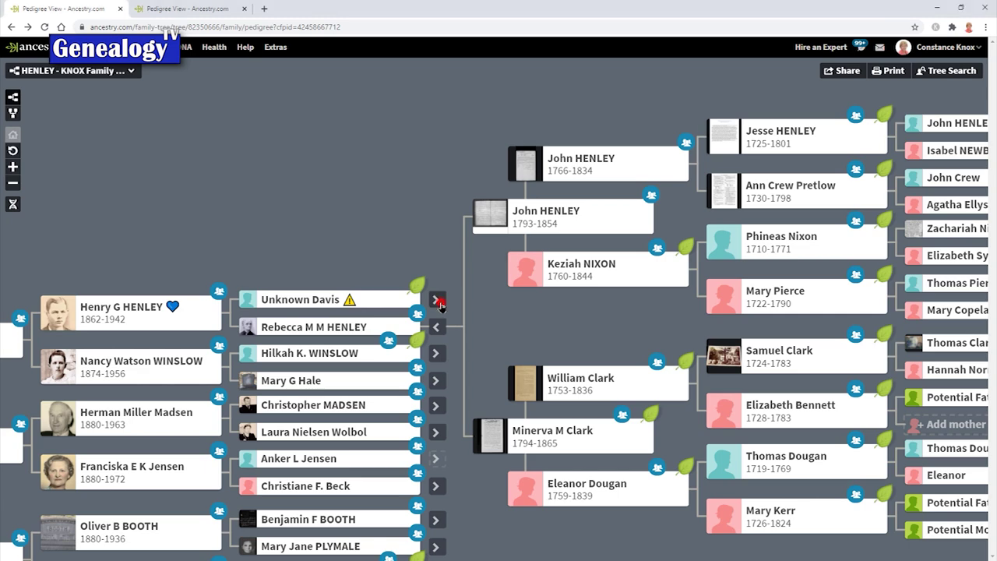
left_click_drag(410, 298, 563, 296)
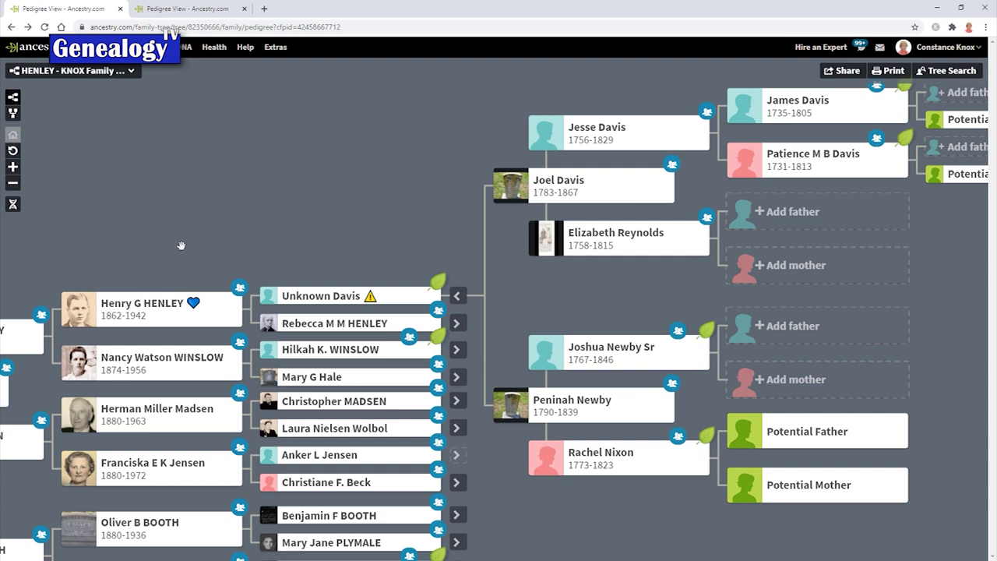
left_click(456, 322)
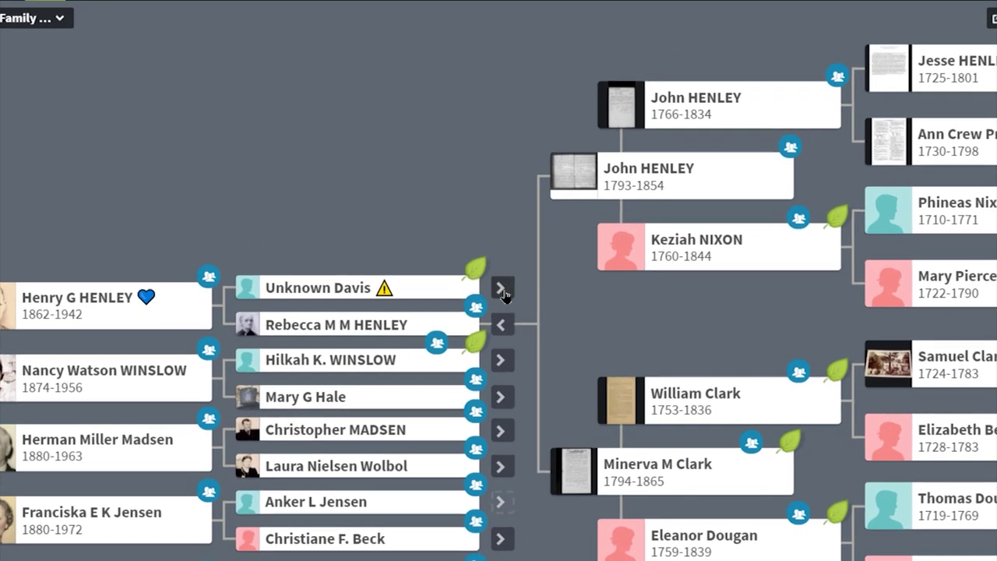
left_click(500, 289)
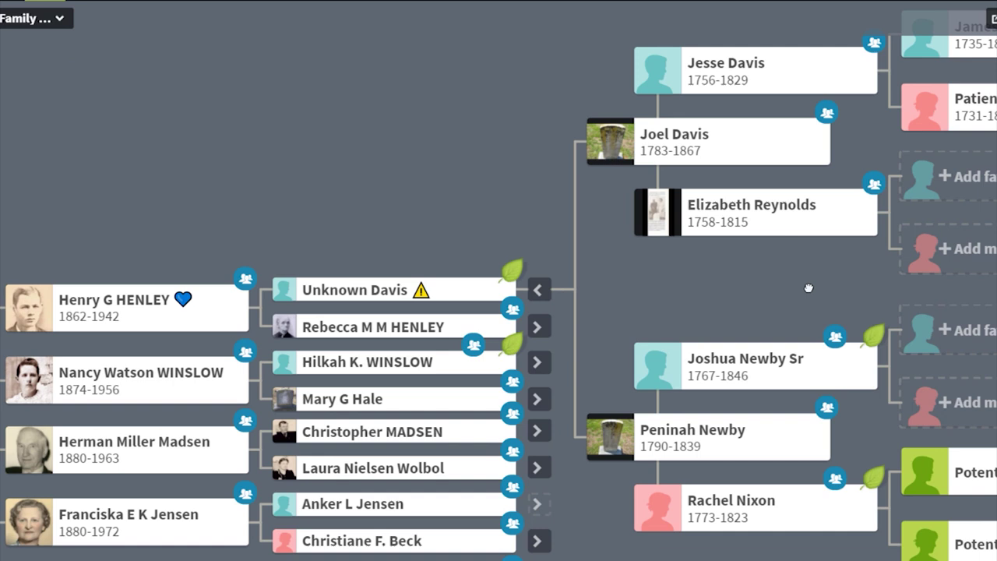
left_click_drag(810, 287, 810, 314)
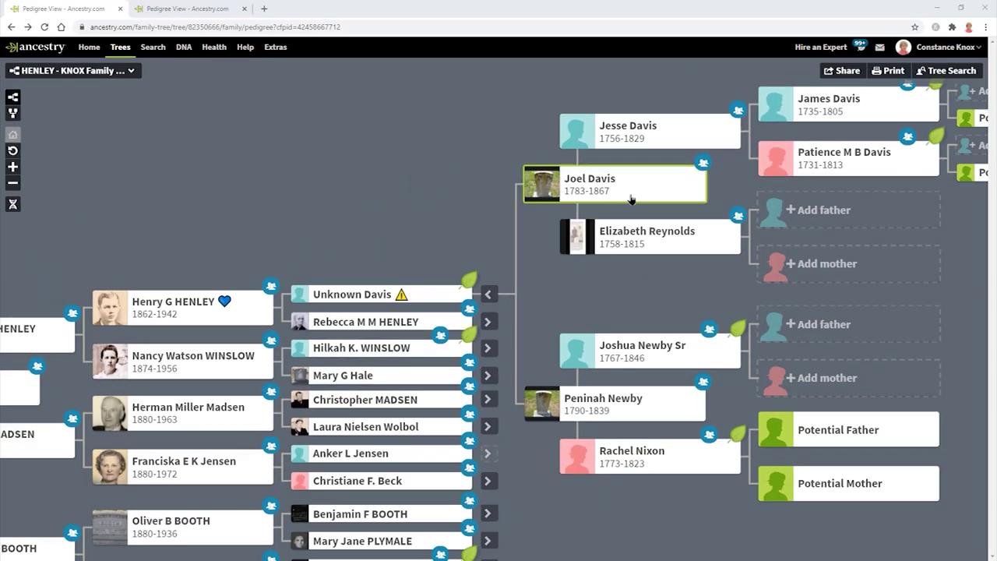
left_click(487, 321)
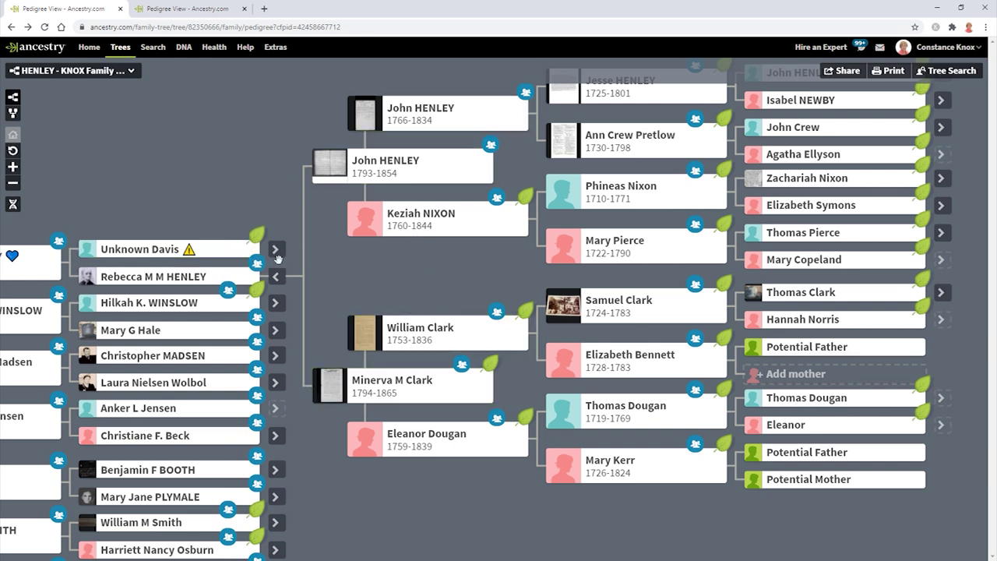
left_click(276, 249)
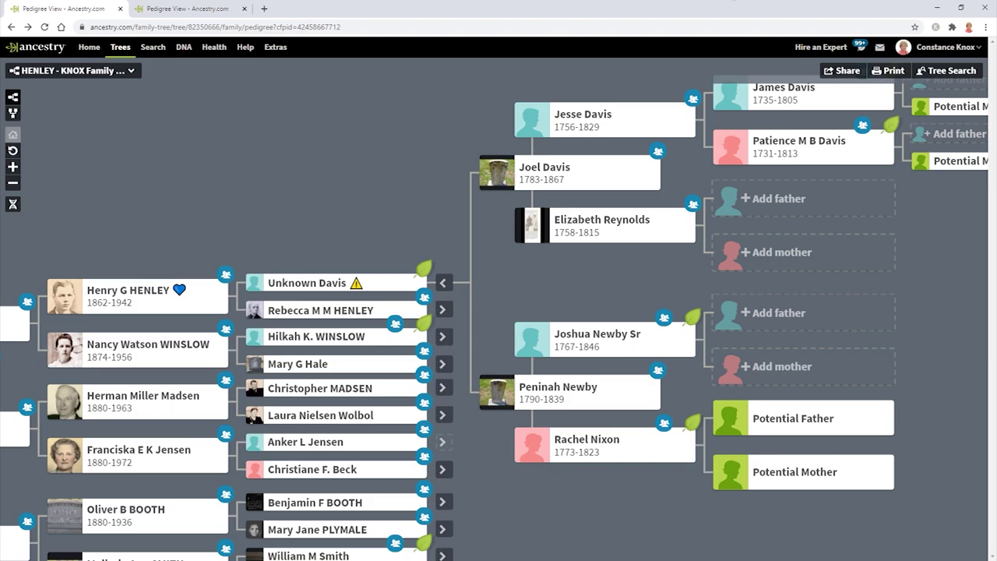
Step: Switch to the FAN Club Tracking Worksheet in Excel and look over its Example sheet
key("alt+Tab")
key("alt+Tab")
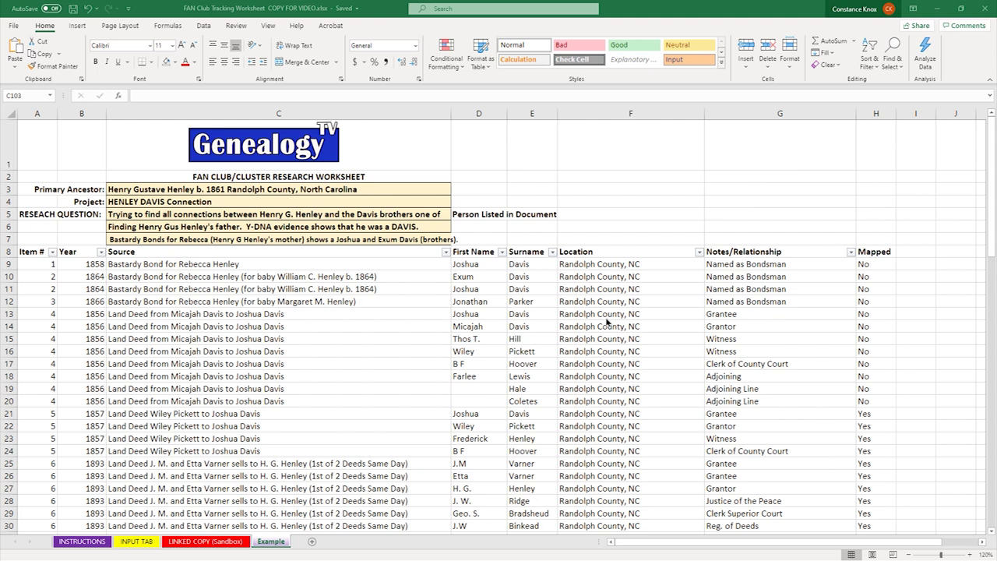
left_click(987, 170)
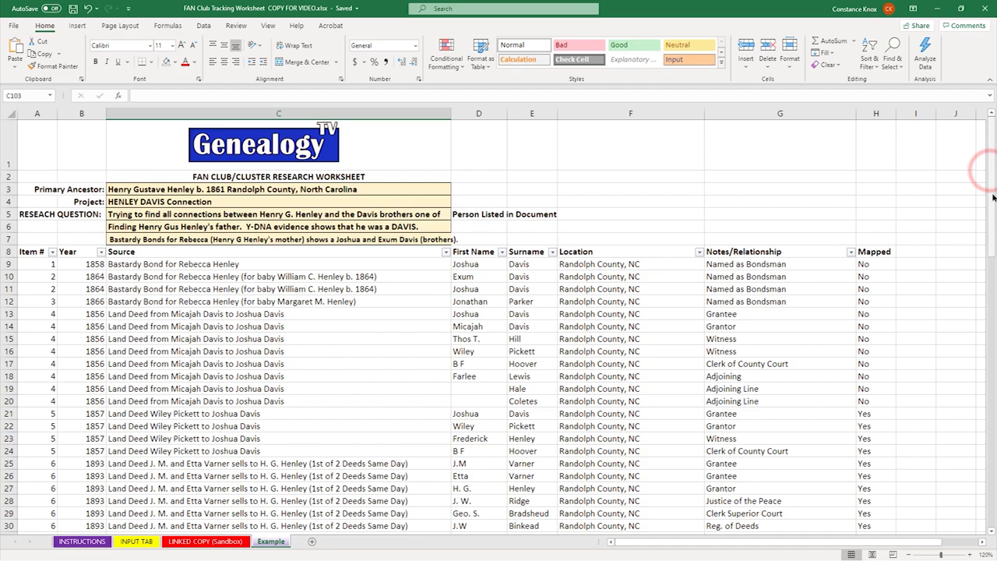
left_click_drag(992, 197, 977, 166)
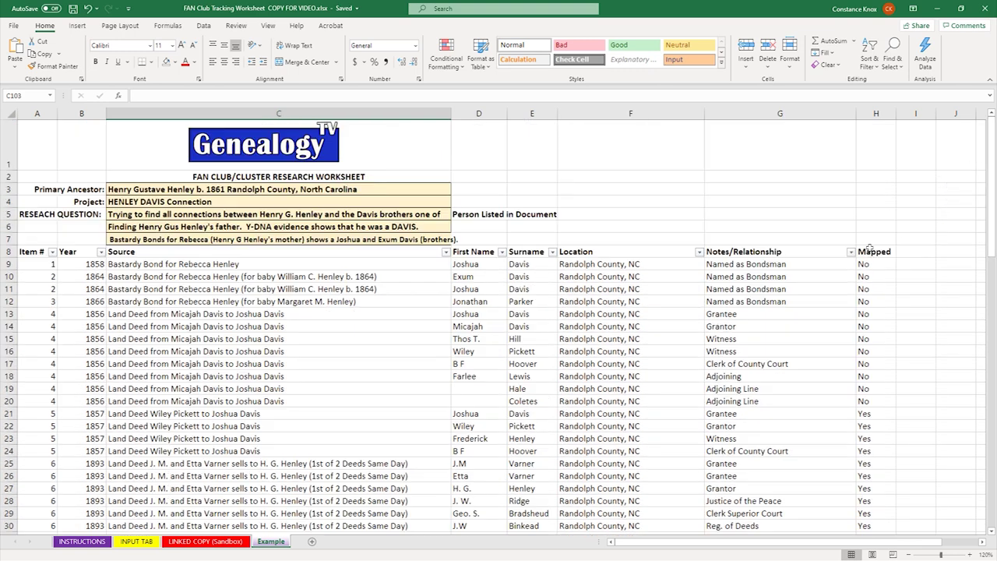
Step: Review the worksheet's header block, covering the primary ancestor, project and research question in rows 3 to 7
left_click_drag(31, 188, 451, 239)
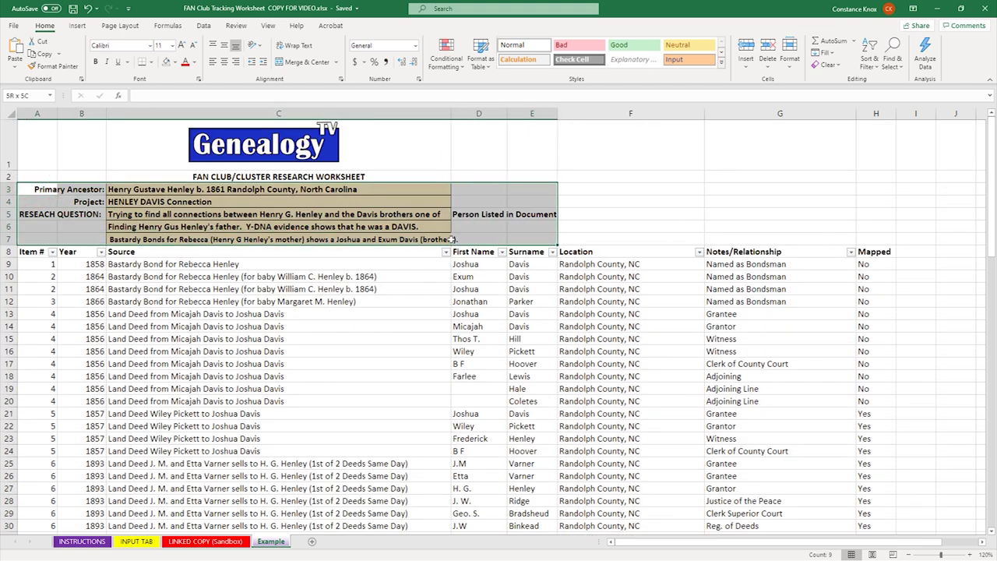
left_click(639, 200)
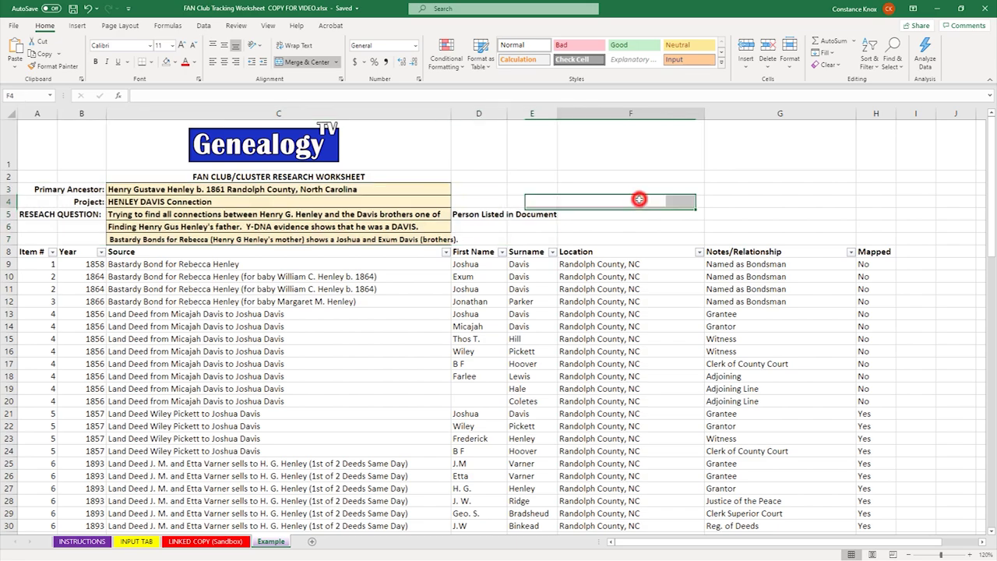
left_click(114, 190)
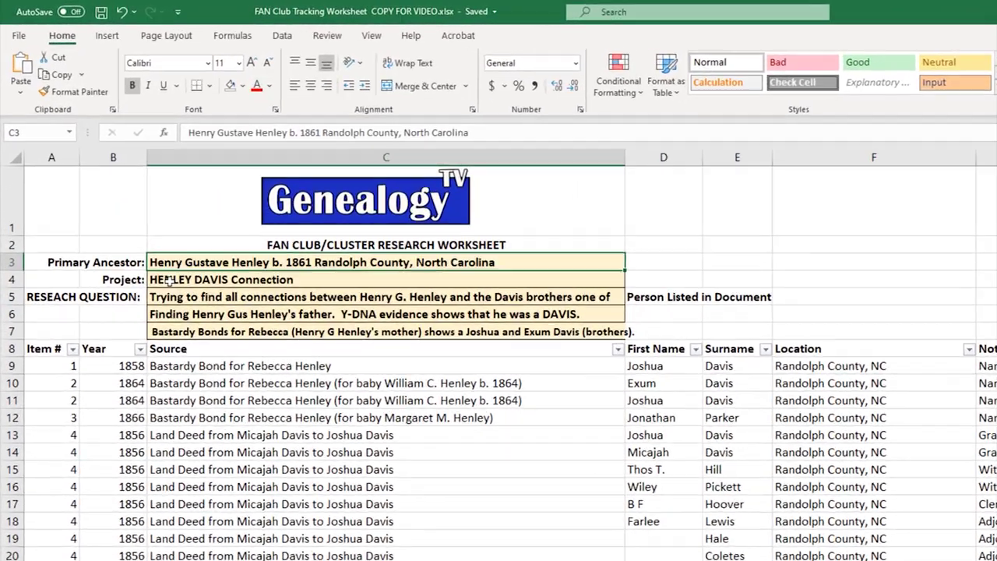
left_click(122, 201)
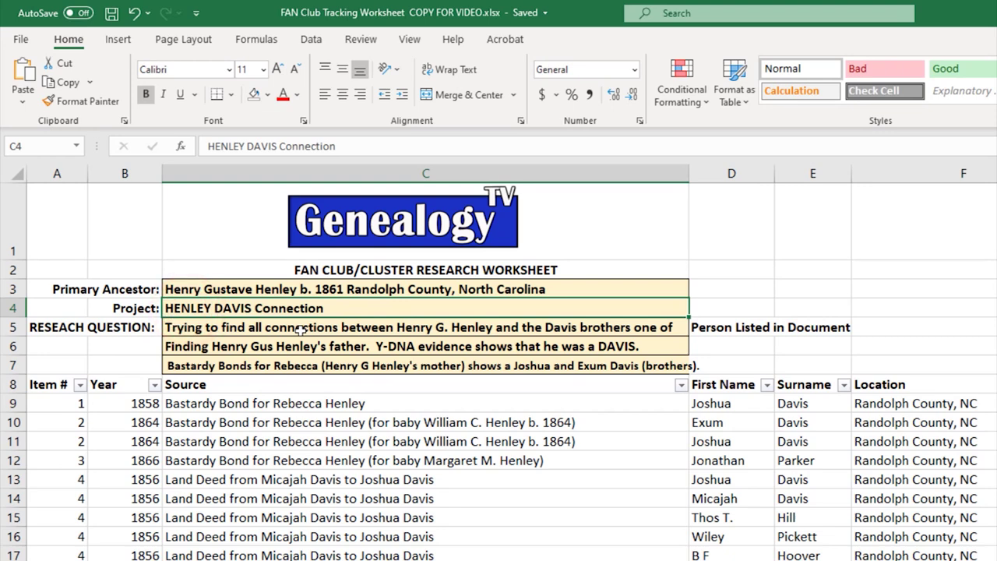
left_click(218, 327)
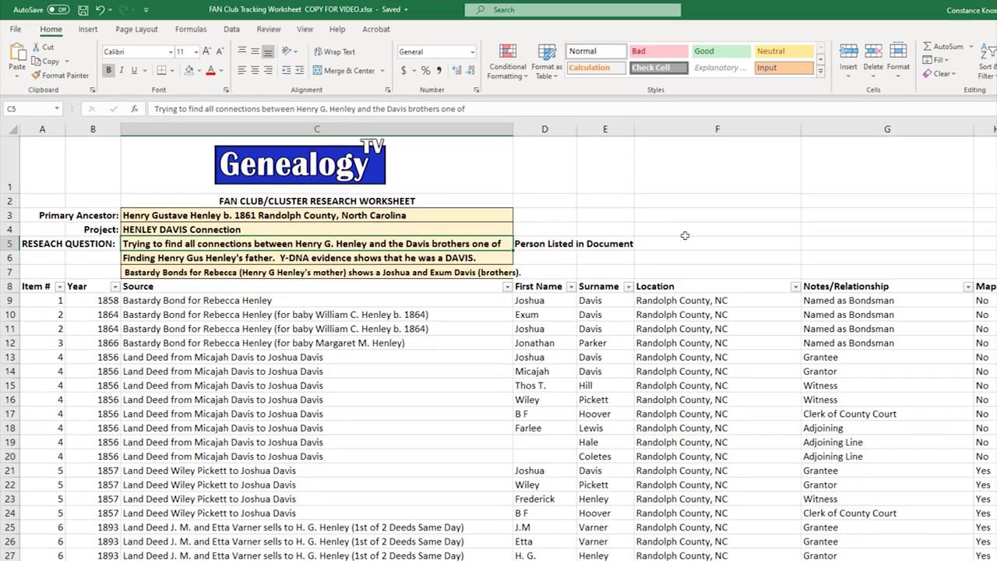
left_click(917, 309)
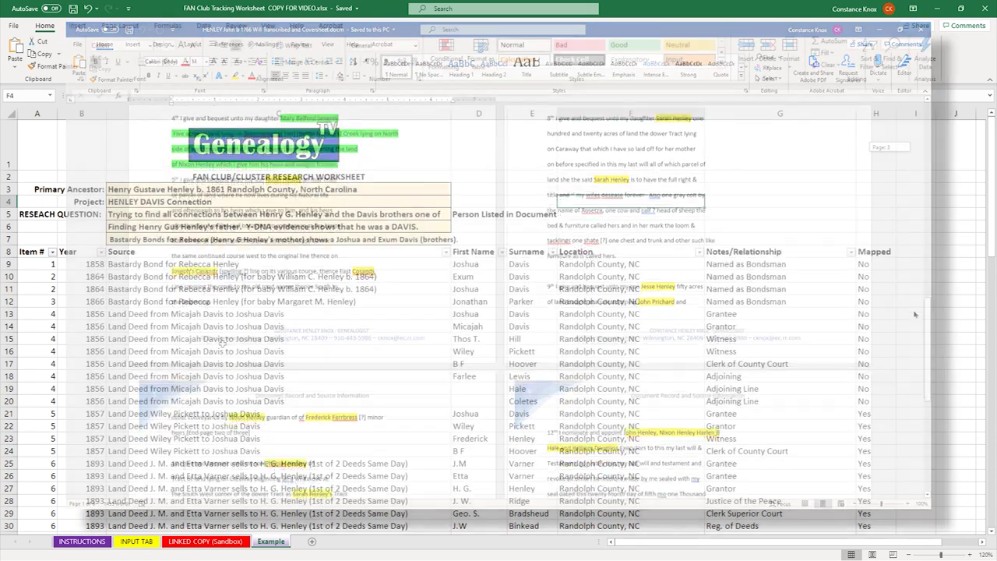
Step: Examine how the Source, First Name and Surname columns record each person listed in a document
left_click(385, 316)
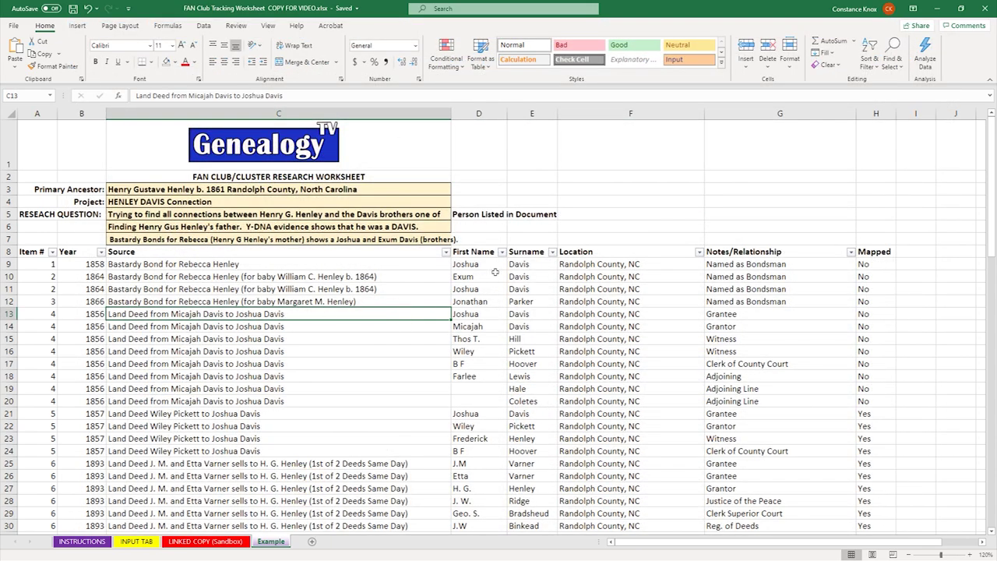
left_click(469, 112)
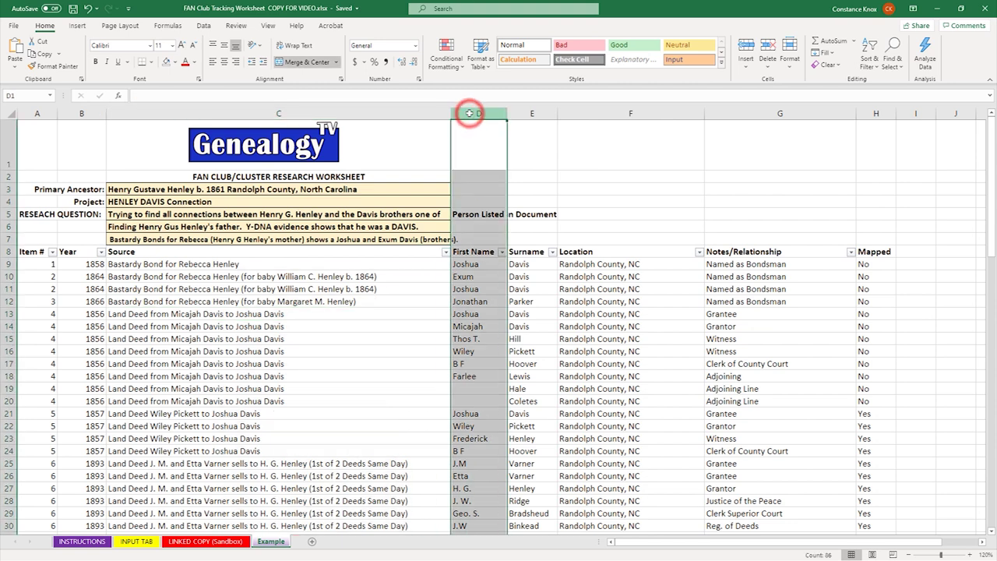
left_click(522, 114)
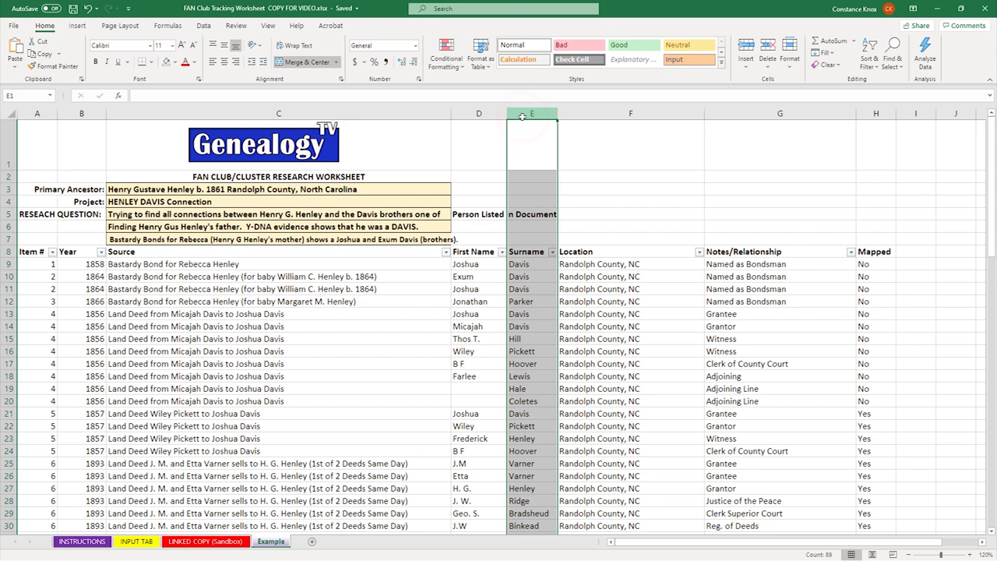
left_click(540, 251)
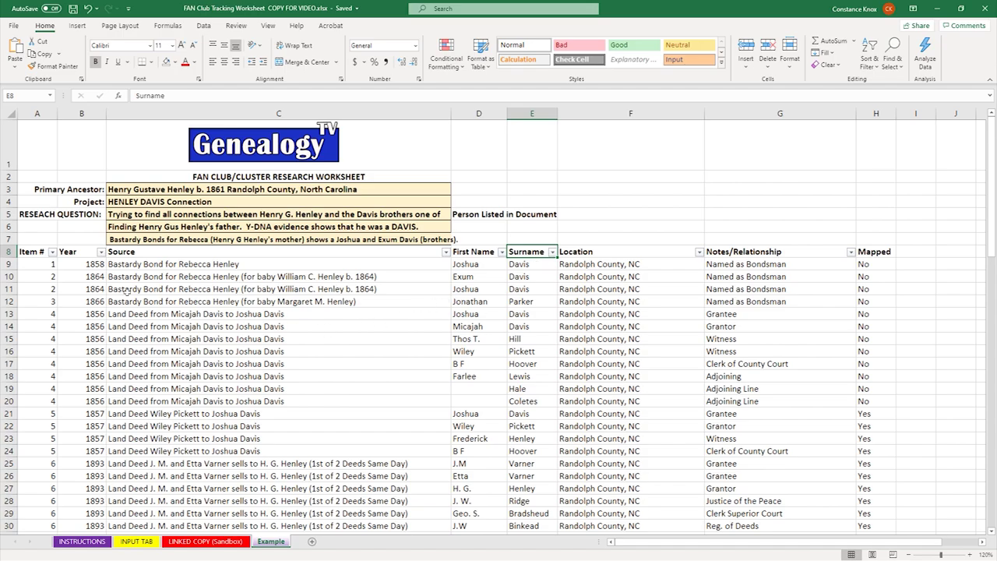
Step: Read the first record in row 9 across from its item number through source, name and location to Notes/Relationship
left_click(39, 263)
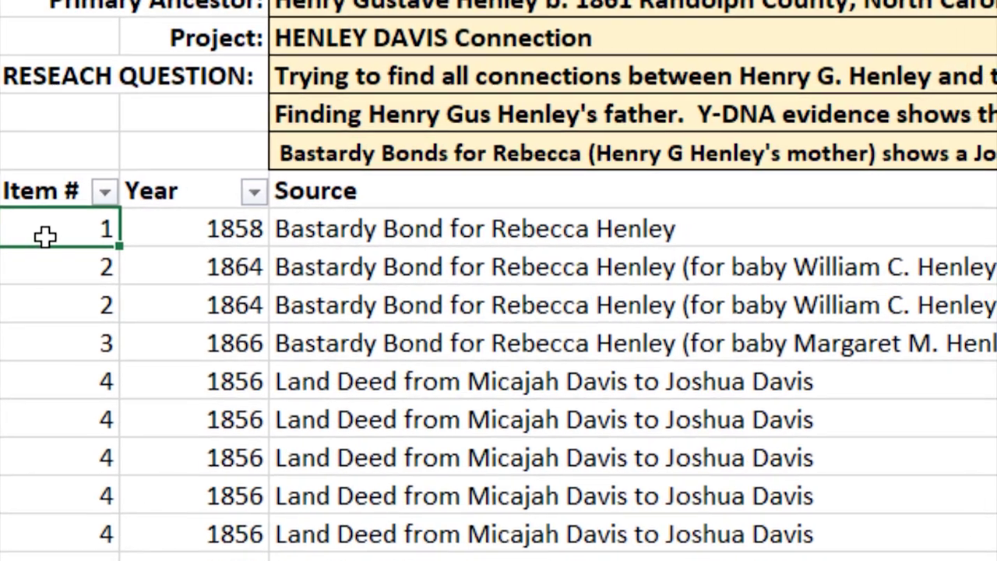
left_click_drag(45, 236, 996, 225)
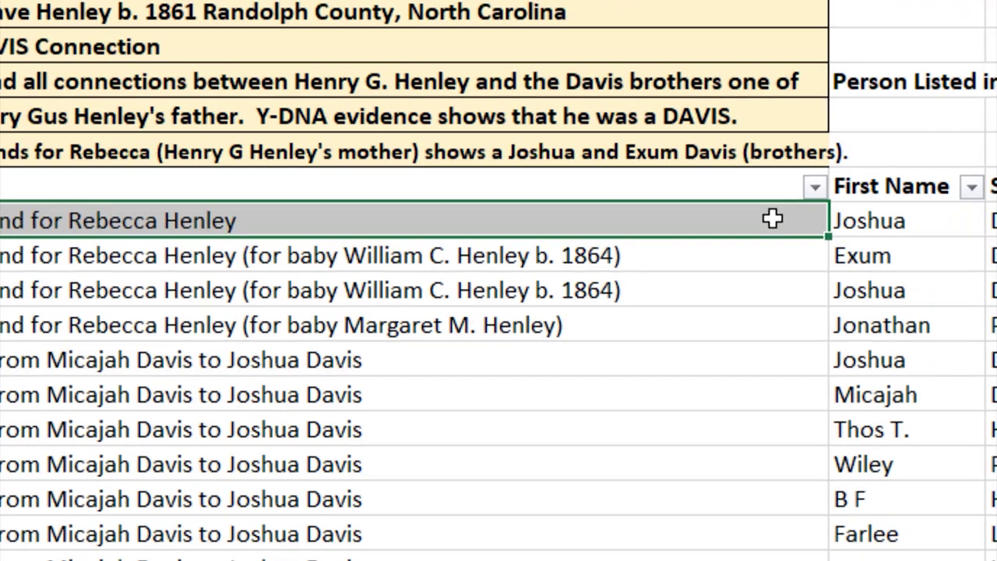
left_click_drag(772, 219, 996, 219)
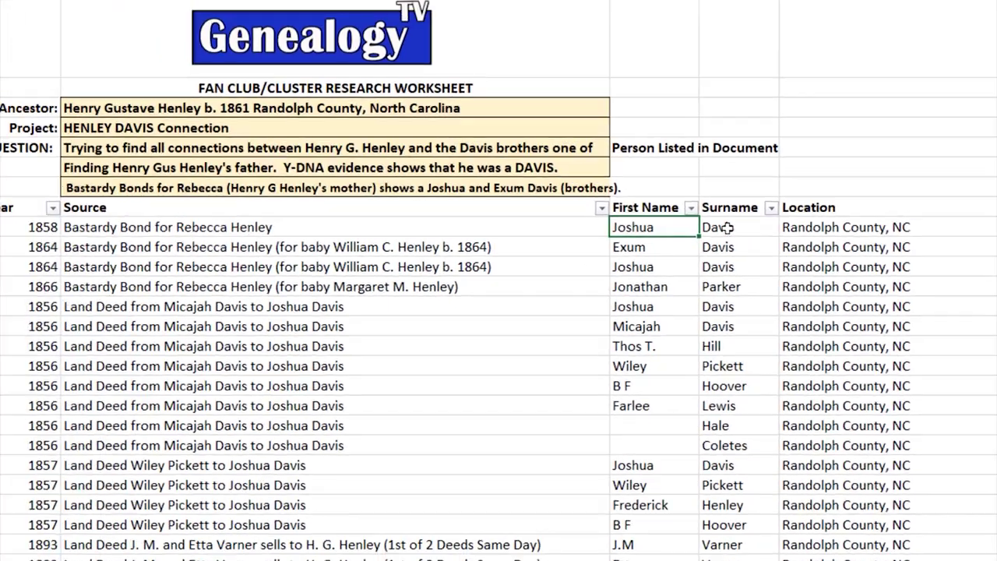
left_click(248, 207)
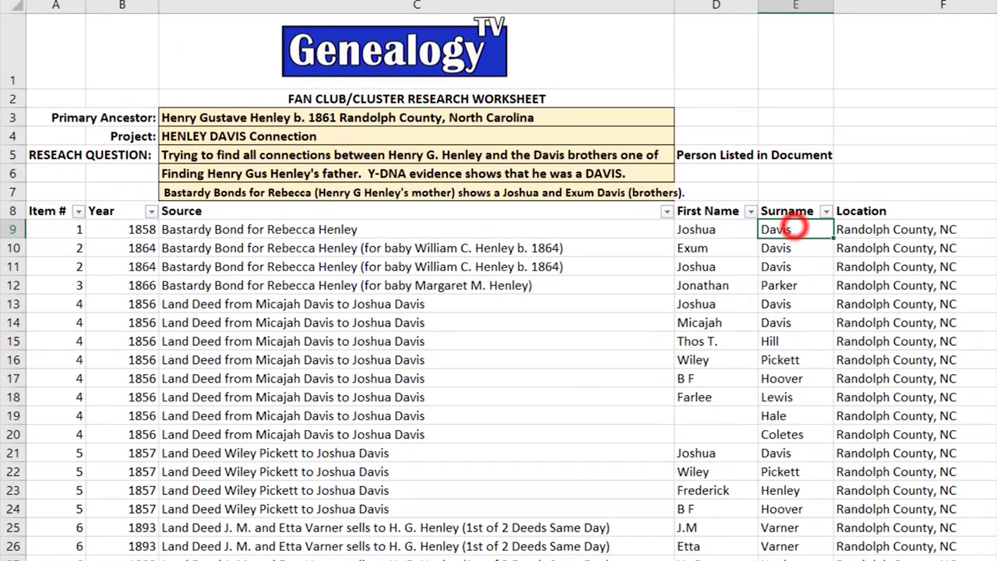
left_click(996, 229)
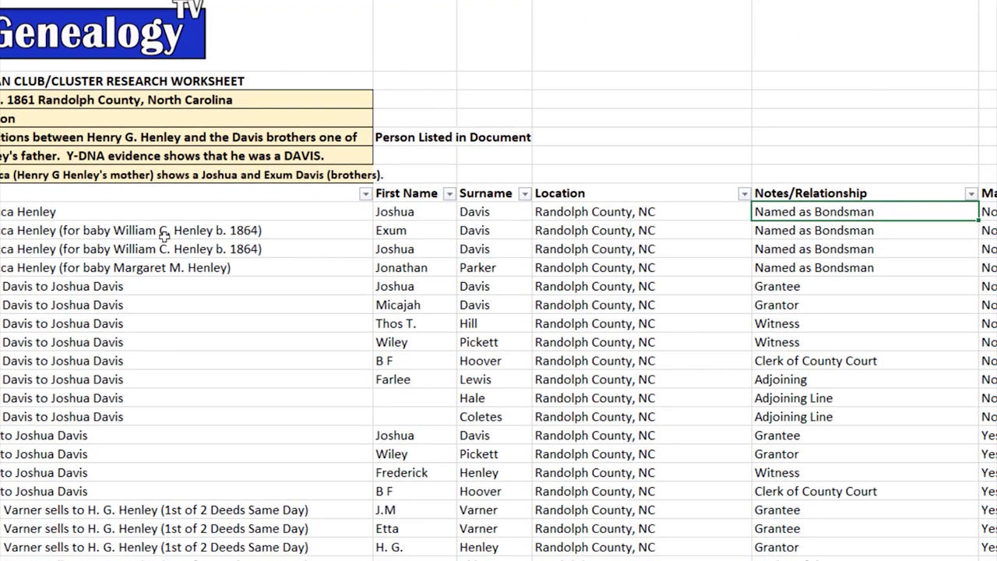
Step: Examine the bastardy bond records for items 1 to 3, including the year of the first bond
left_click(131, 215)
left_click(144, 224)
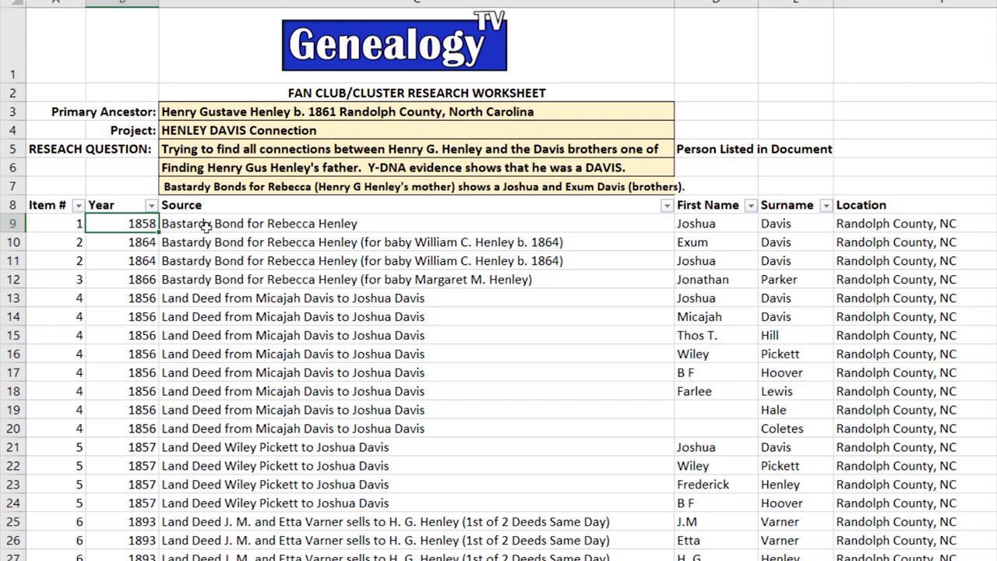
left_click(17, 224)
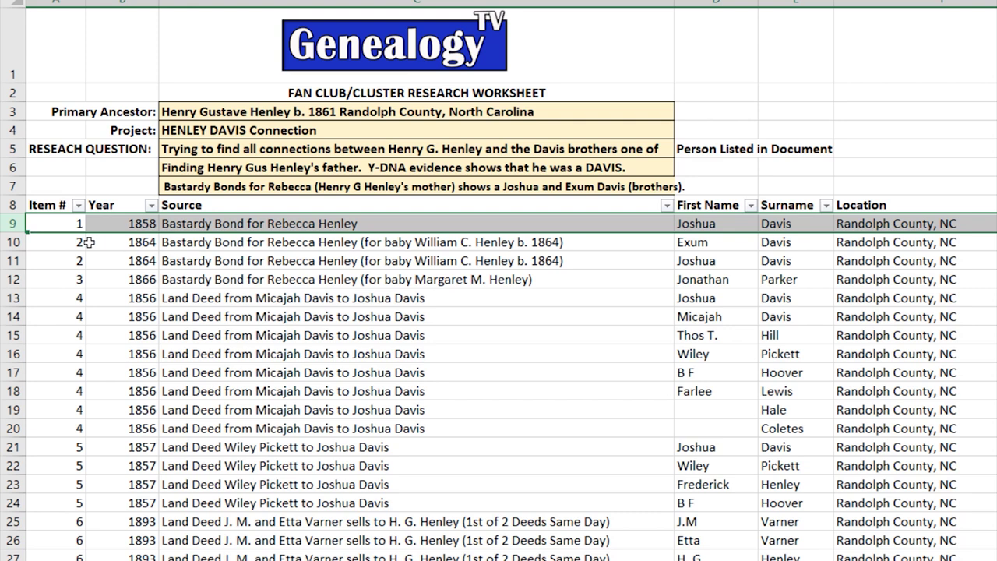
left_click(13, 242)
left_click(14, 279)
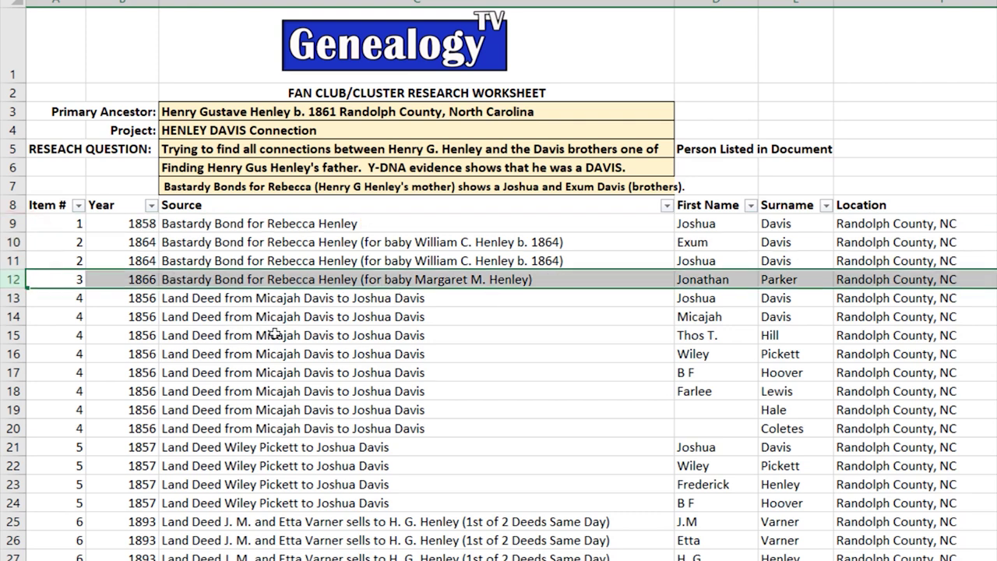
Step: Examine the 1856 land deed in item 4, rows 13 to 20, covering the grantee, grantor and two witnesses
scroll(406, 336, "down", 2)
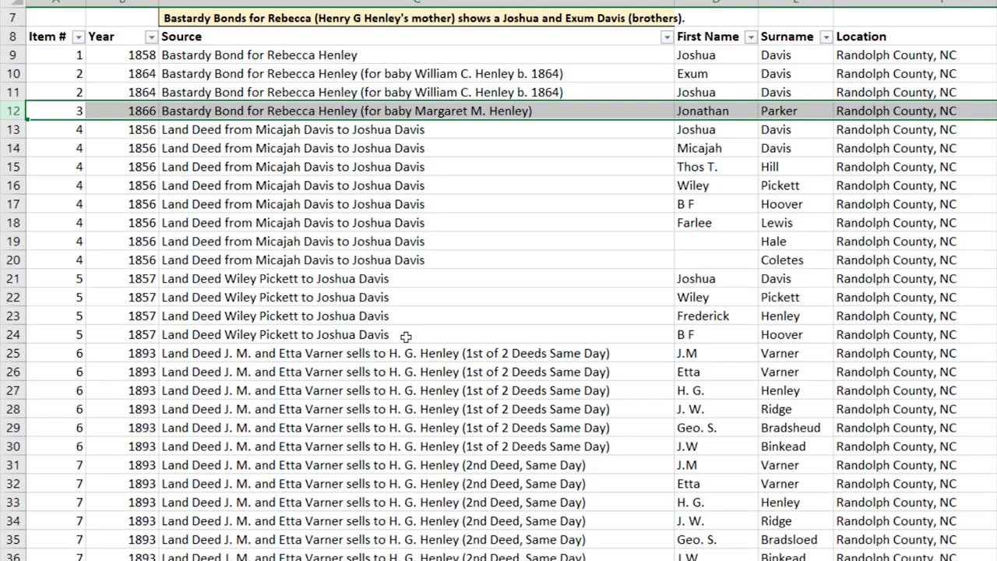
left_click(16, 129)
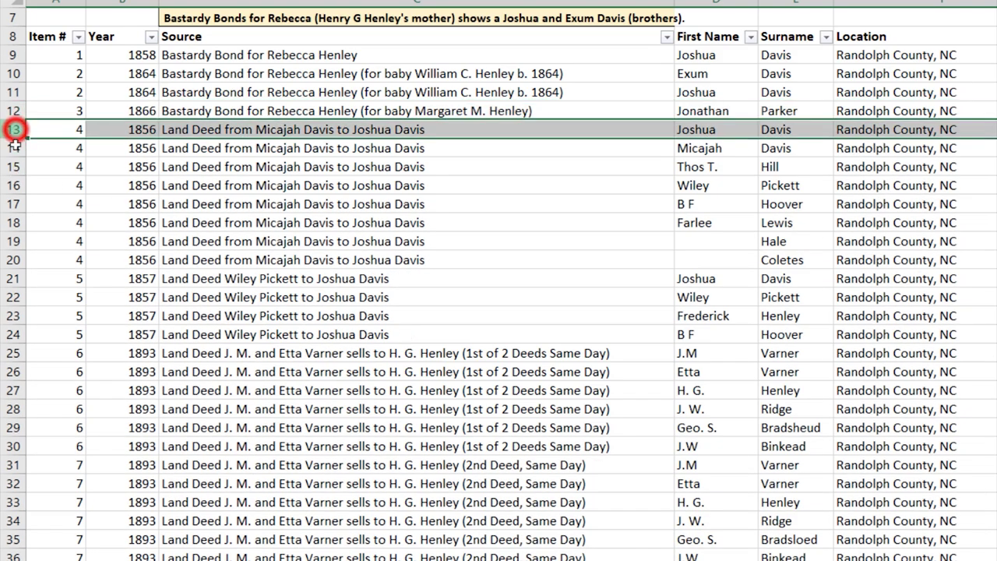
left_click_drag(15, 144, 14, 259)
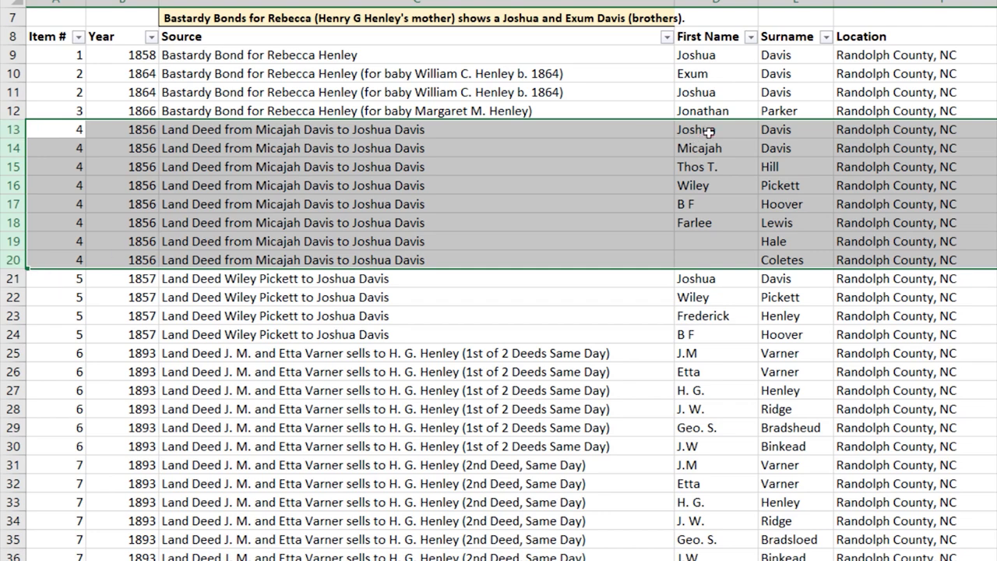
left_click_drag(703, 133, 781, 140)
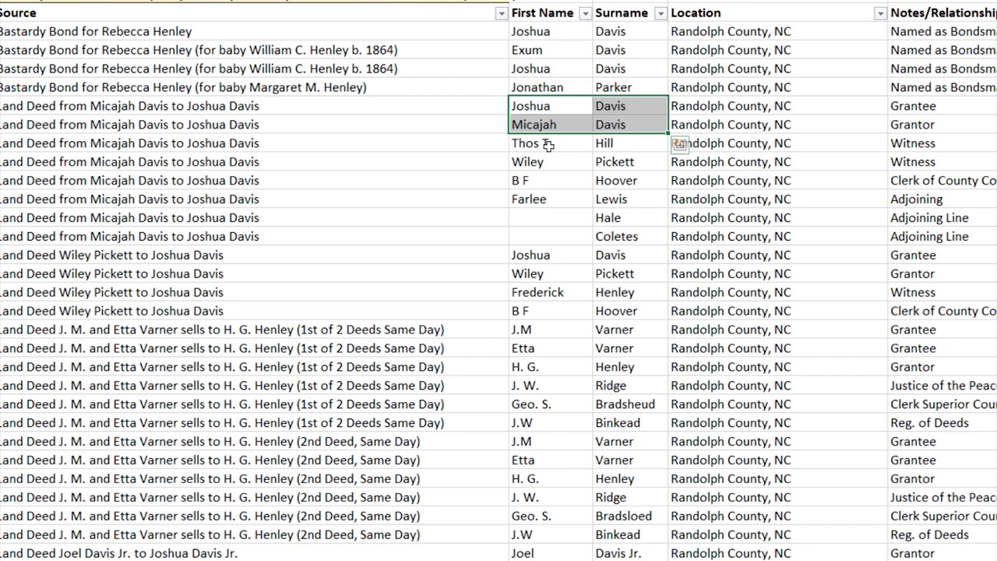
left_click_drag(549, 145, 626, 147)
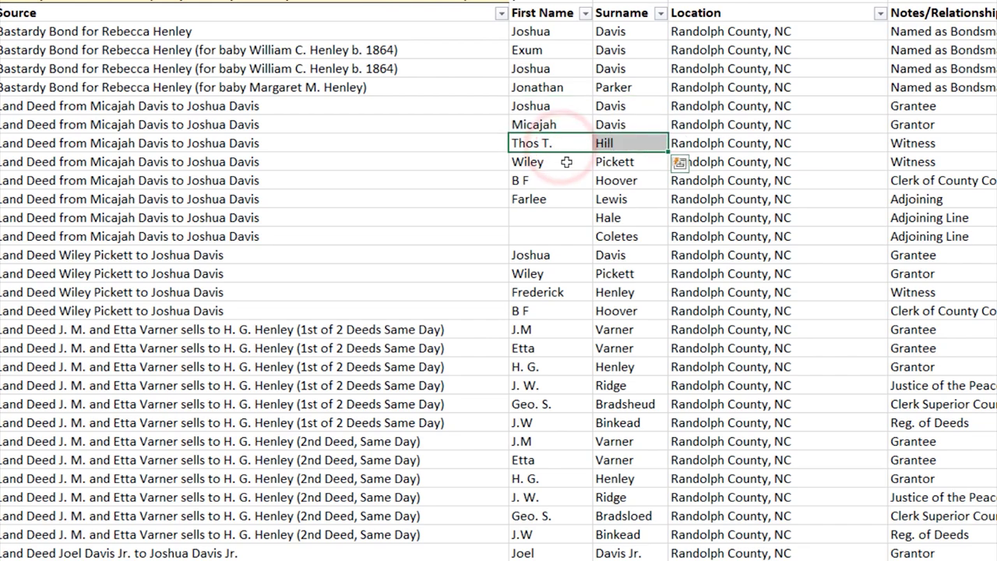
left_click_drag(555, 163, 863, 192)
Step: Compare the county court clerk and adjoining landowners in item 4 with their Notes/Relationship entries in rows 17 to 20
left_click(545, 183)
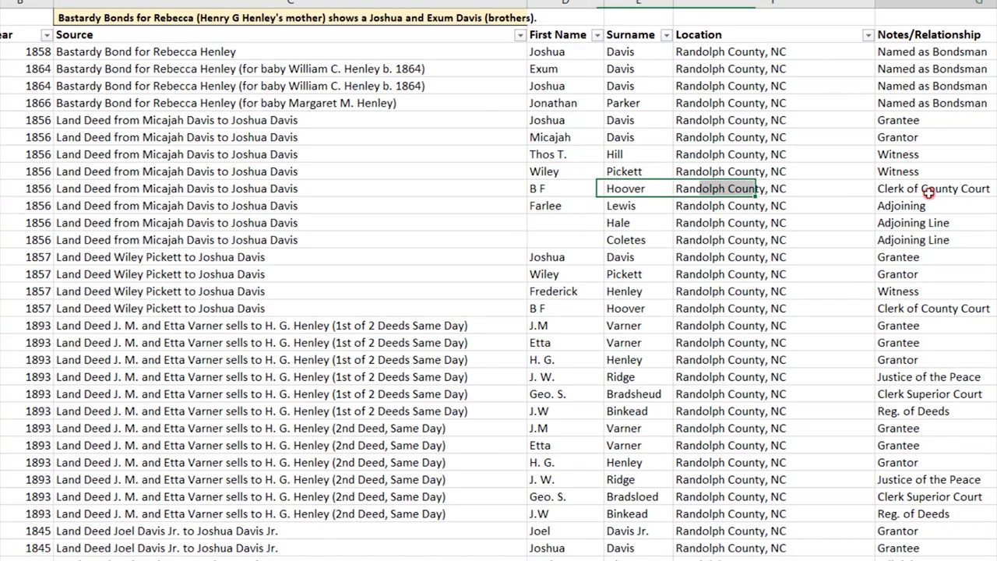
left_click(930, 194)
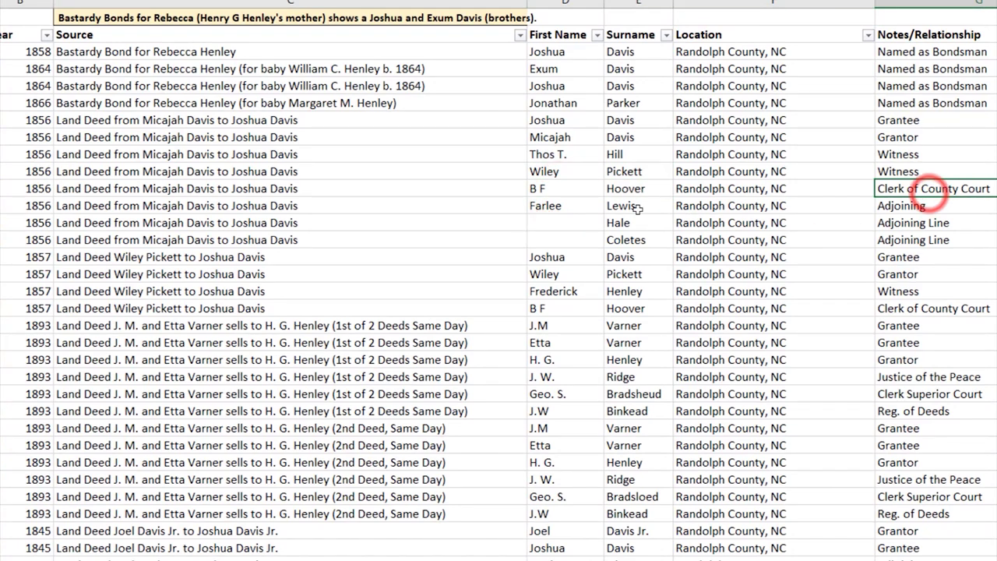
left_click(623, 206)
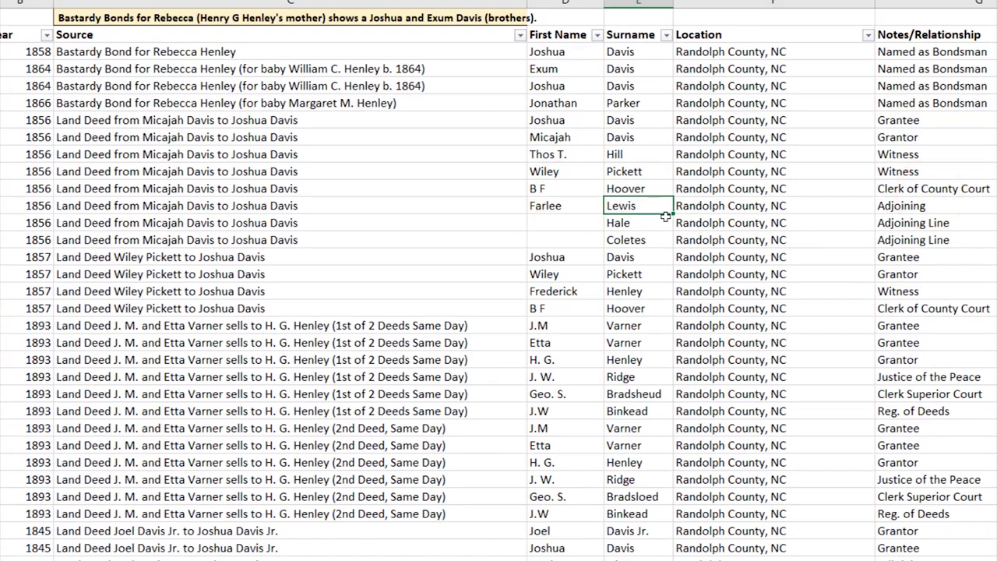
left_click(908, 207)
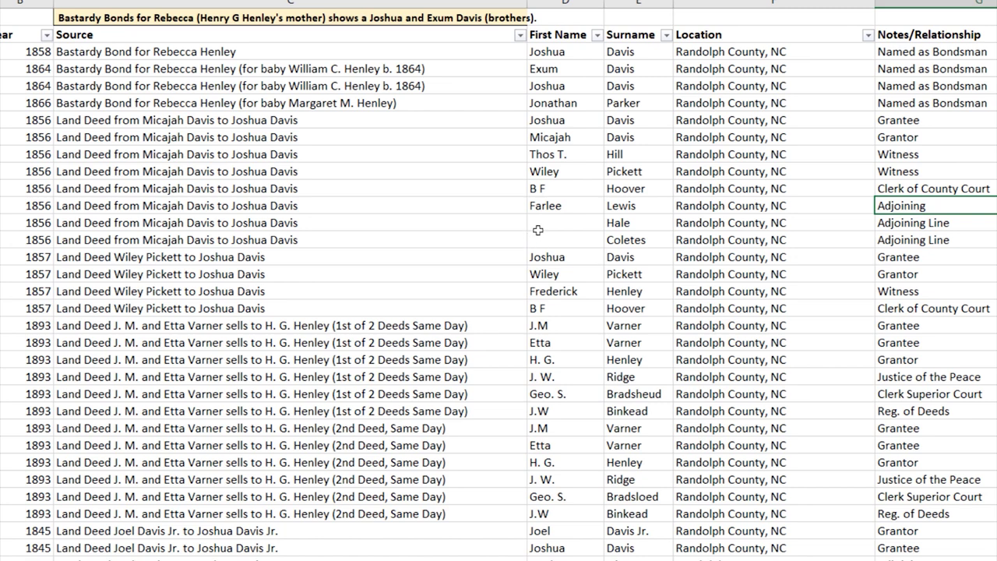
left_click(606, 223)
left_click(889, 225)
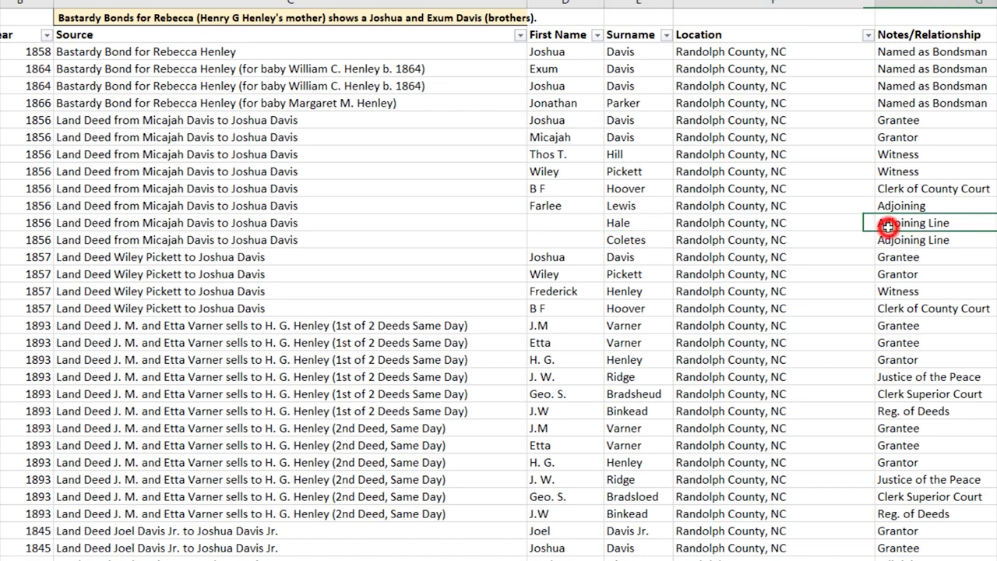
left_click(623, 242)
left_click(895, 241)
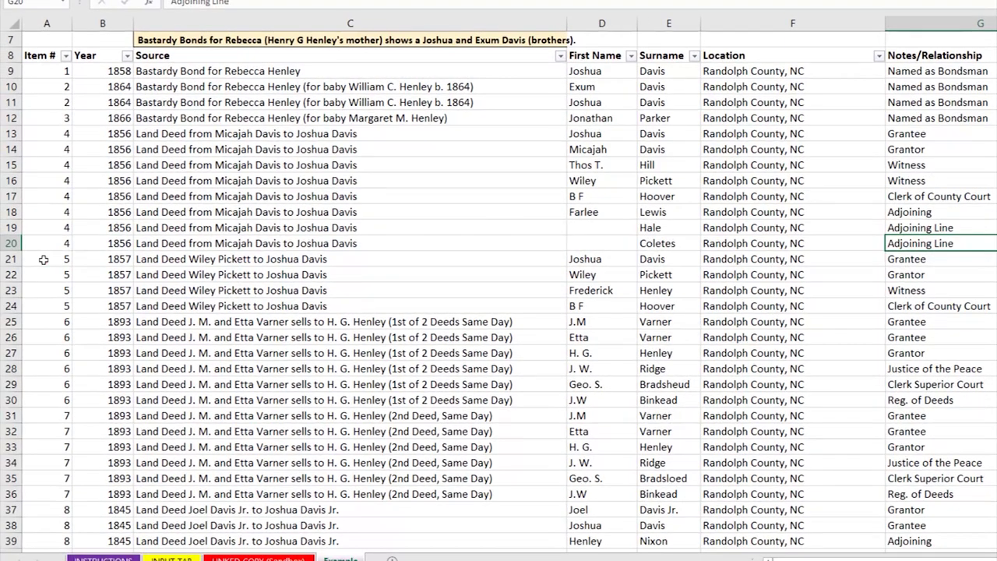
Step: Examine the 1857 land deed in item 5 and the two same-day 1893 land deeds in items 6 and 7
left_click_drag(43, 258, 985, 303)
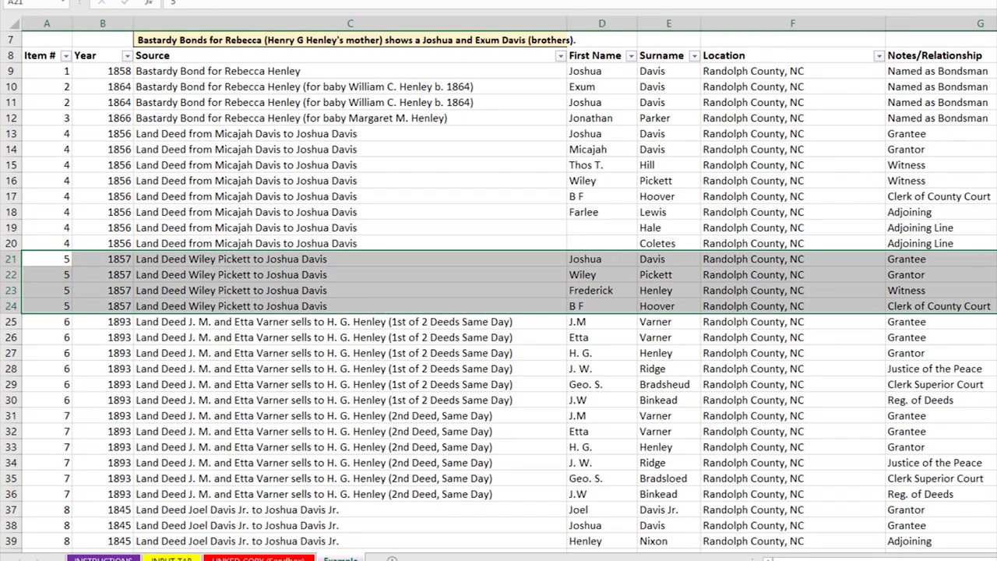
left_click(243, 337)
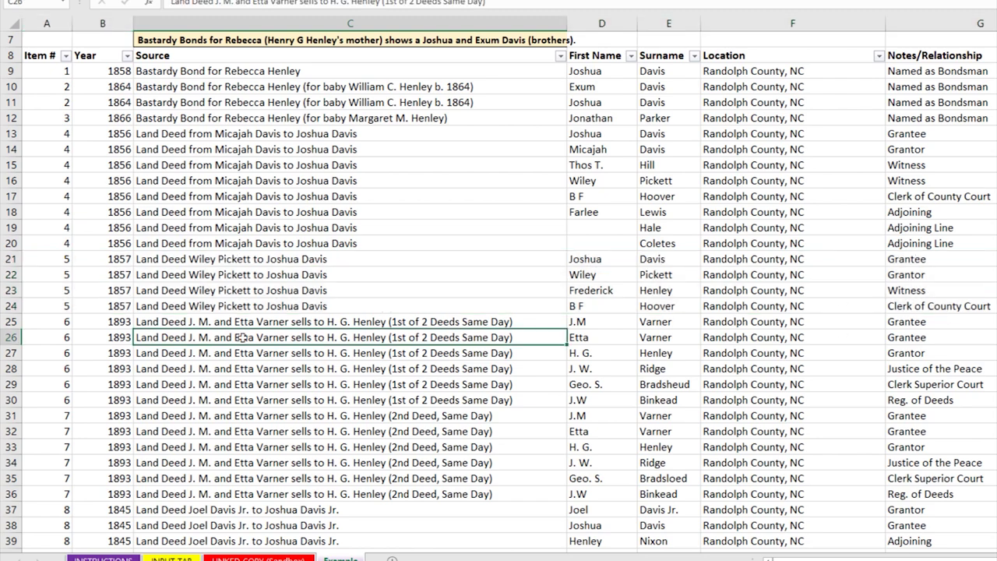
scroll(340, 362, "down", 4)
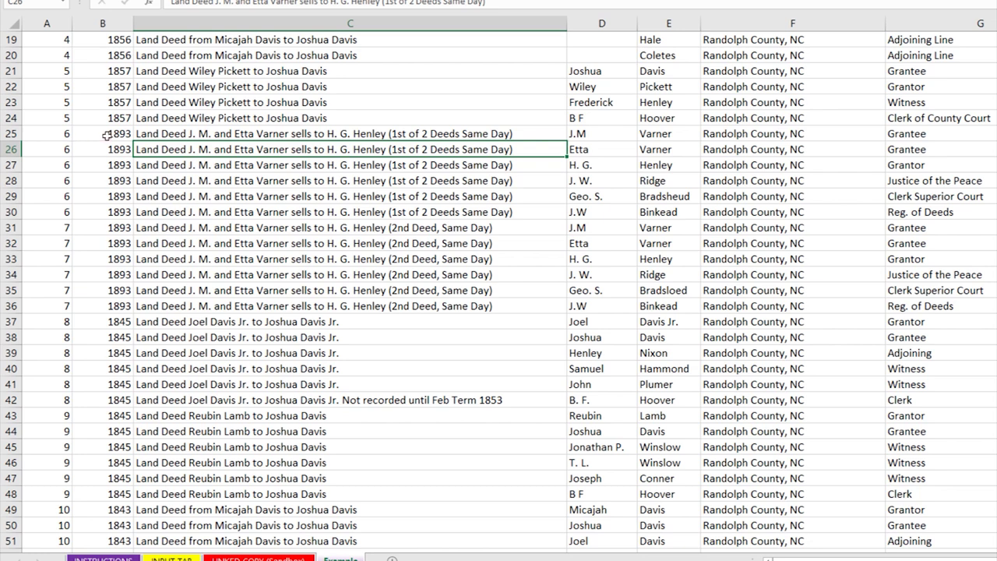
left_click_drag(78, 133, 428, 306)
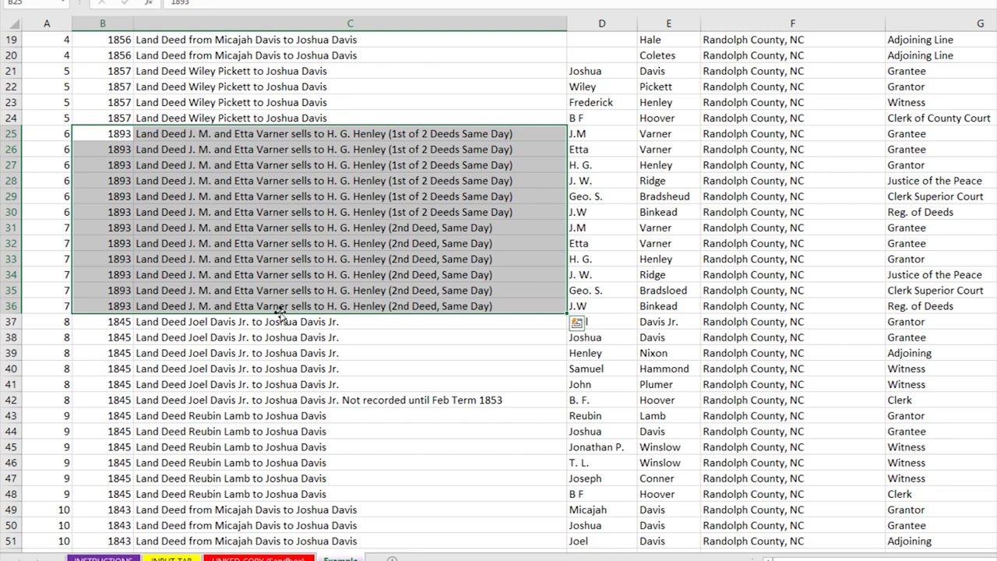
left_click(357, 305)
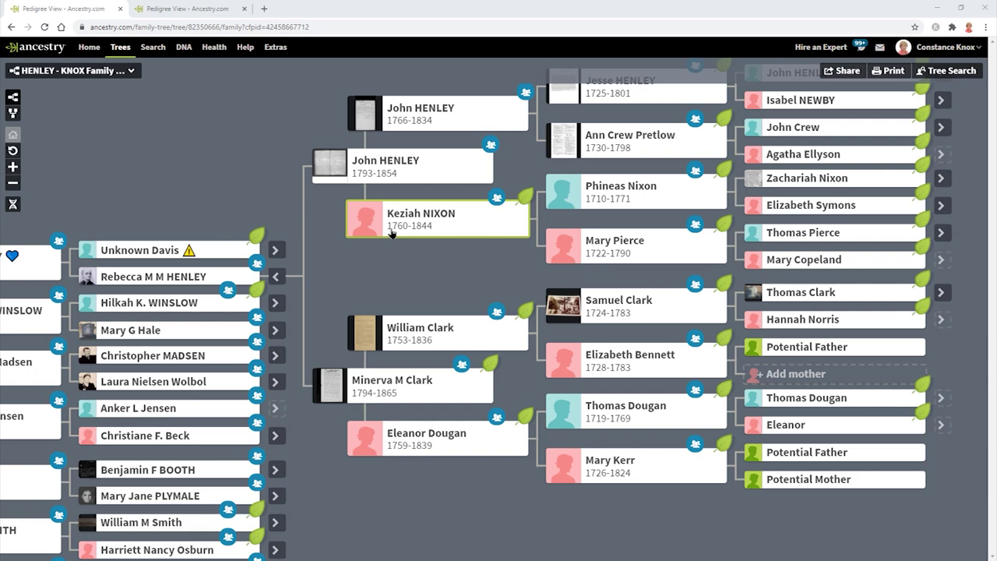
Step: Switch from the Ancestry family tree back to Excel and examine the people named in the 1834 will, item 12
left_click(937, 7)
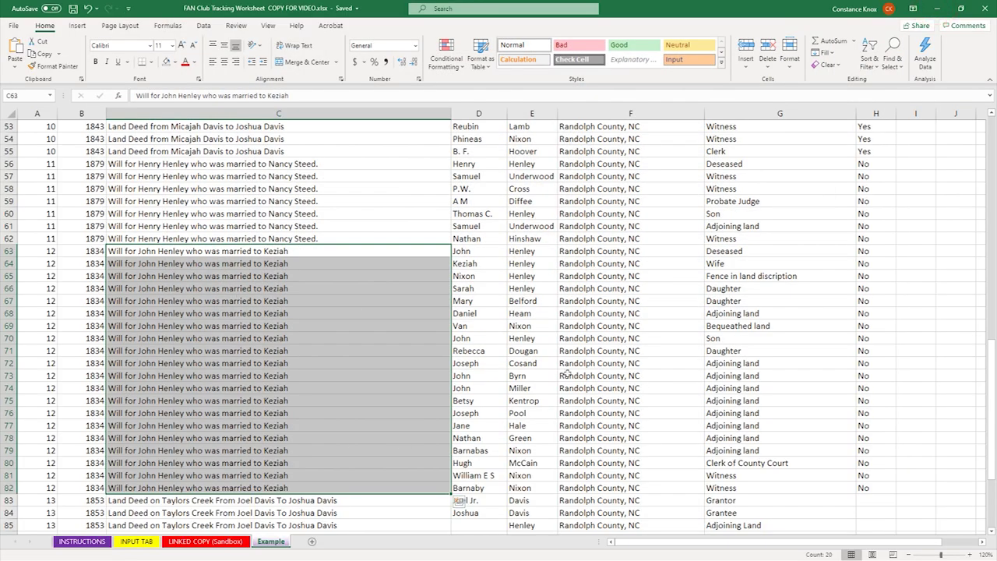
left_click_drag(466, 252, 518, 477)
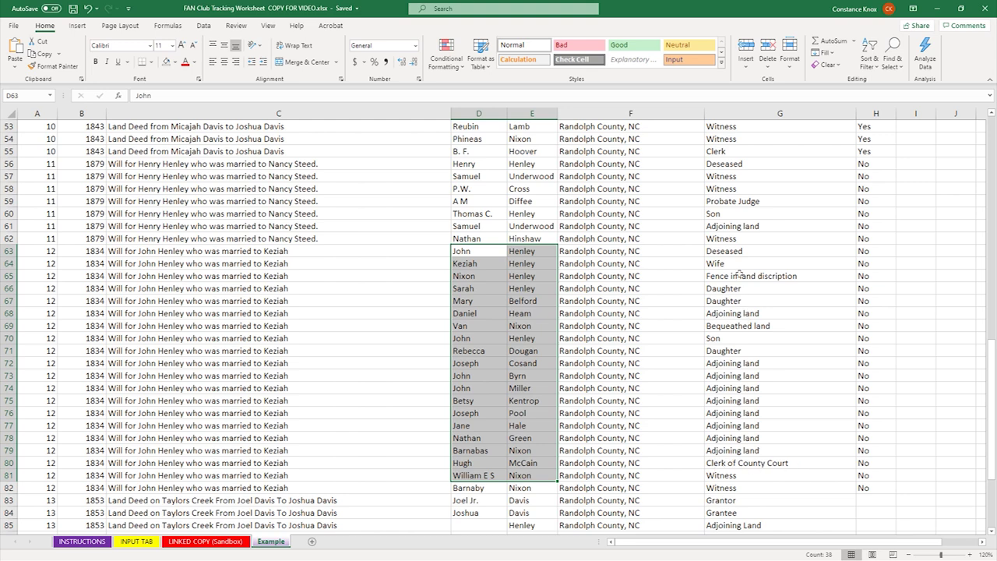
left_click(373, 350)
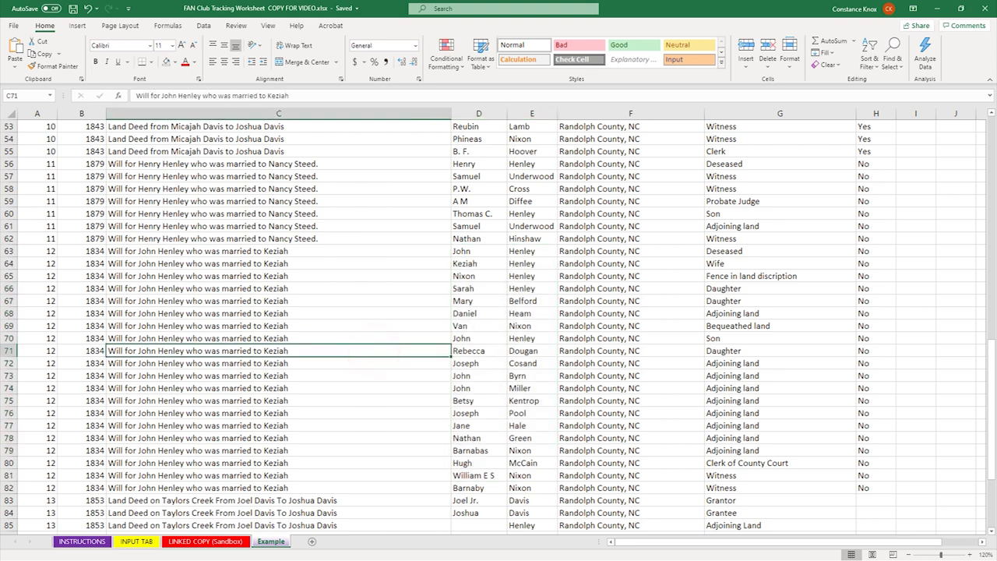
Step: Filter the Surname column to show only records with the primary ancestor's surname
scroll(658, 290, "up", 17)
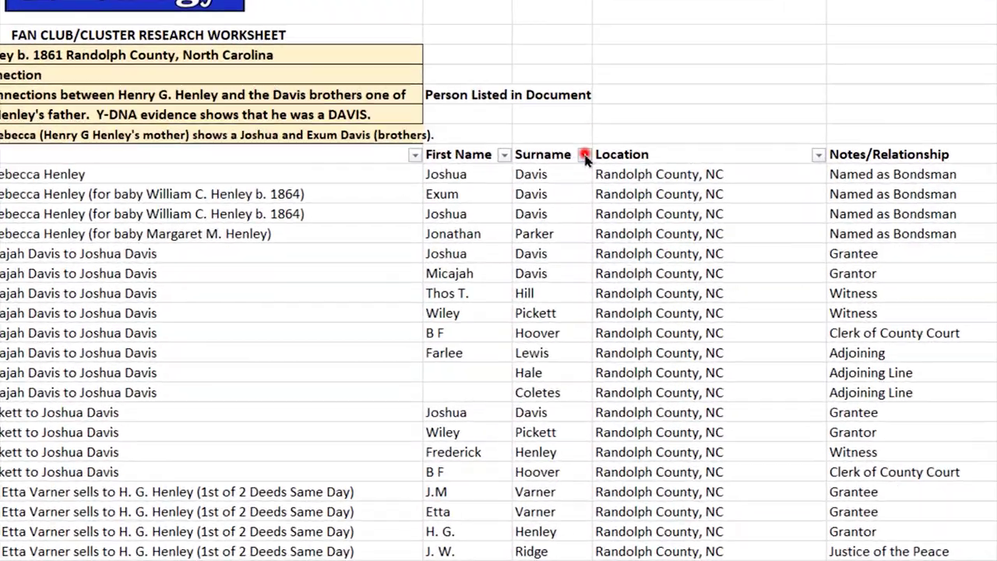
left_click(553, 253)
left_click(591, 142)
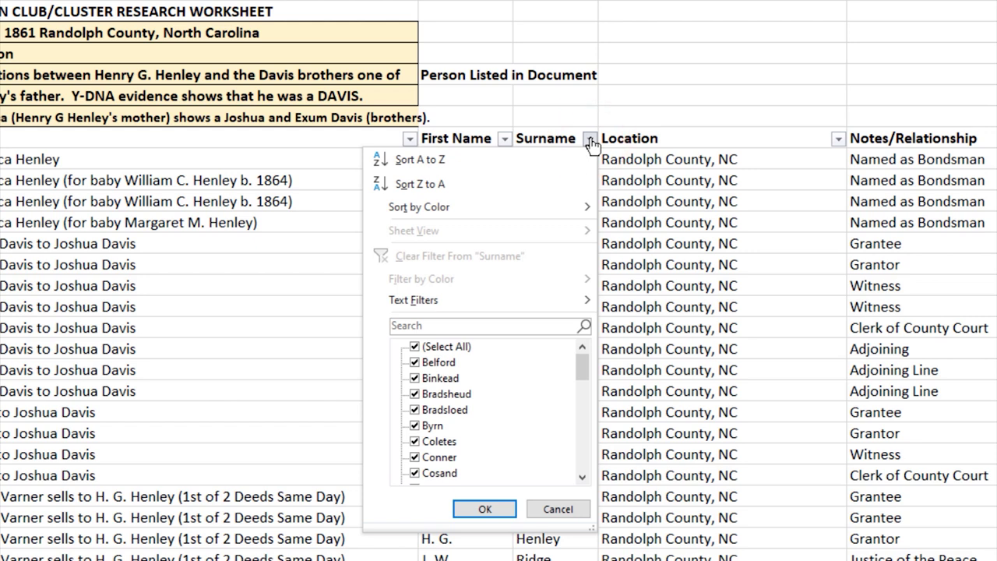
left_click(415, 346)
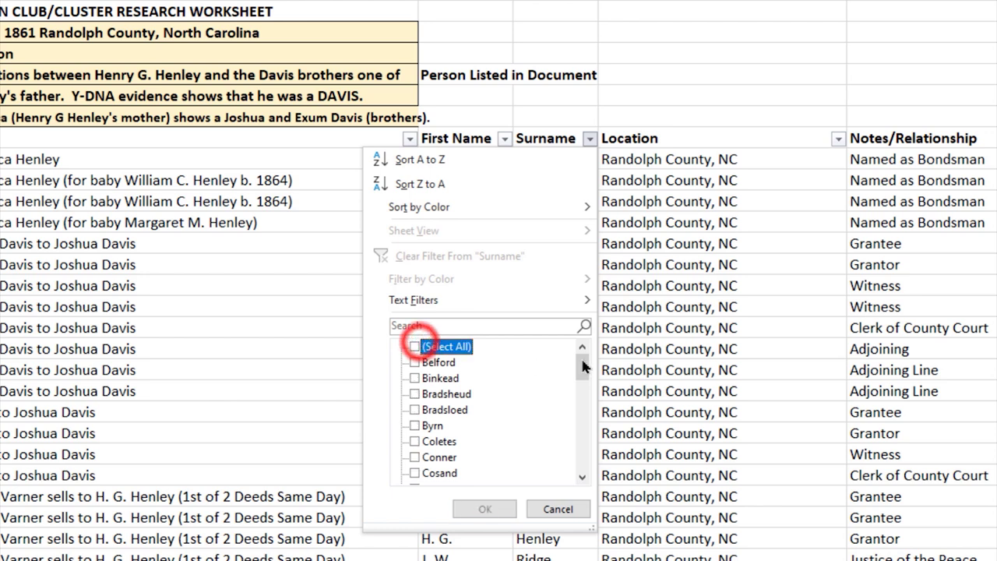
left_click_drag(584, 366, 570, 415)
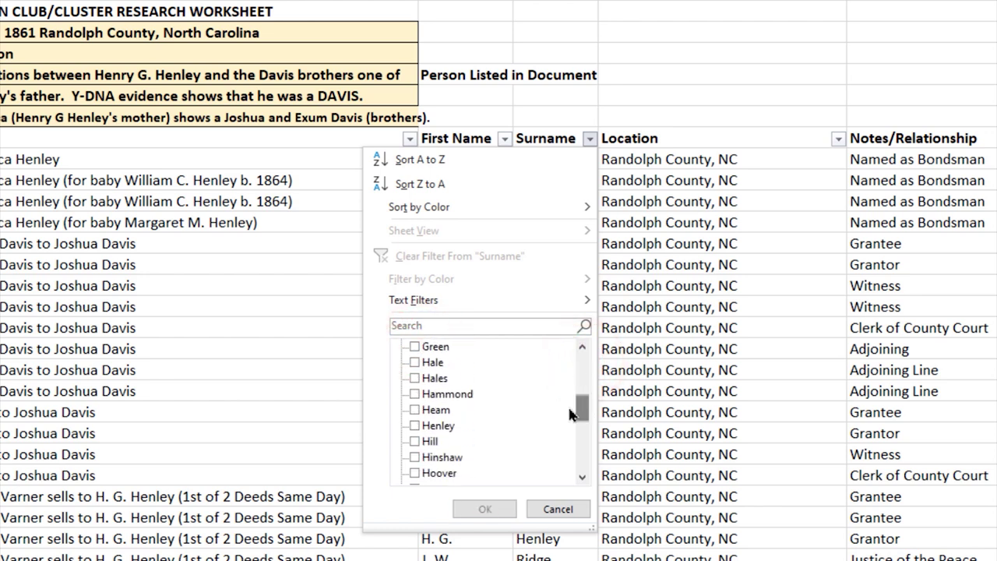
left_click(414, 425)
left_click(467, 507)
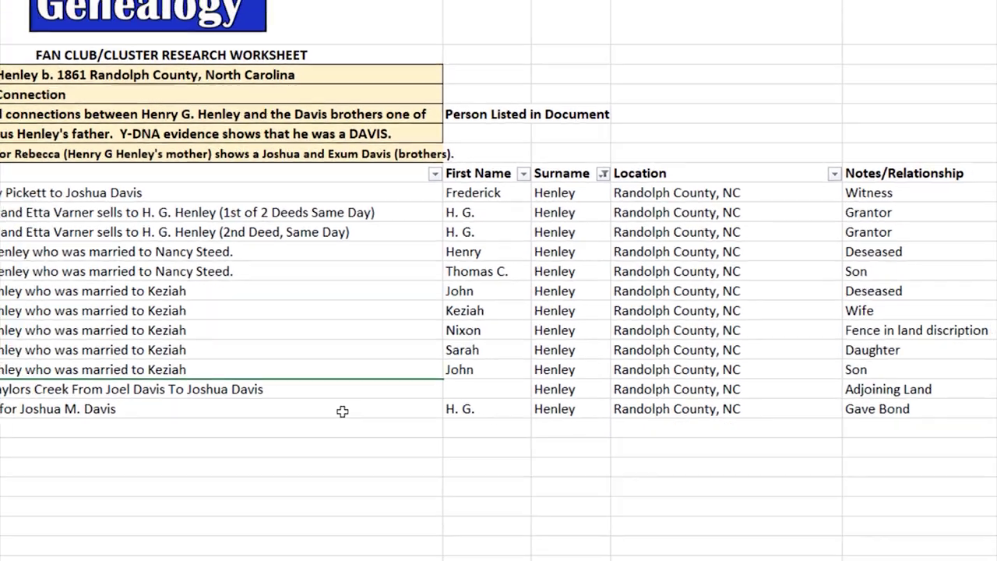
Step: Review the sources of the filtered records, including the 1895 probate record and the 1834 will in item 12
left_click(310, 393)
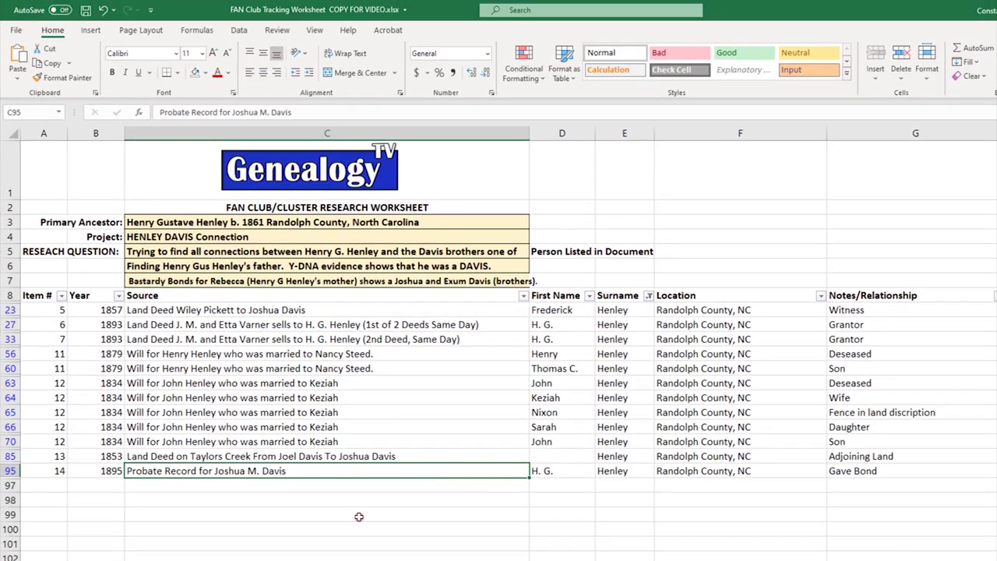
left_click(359, 516)
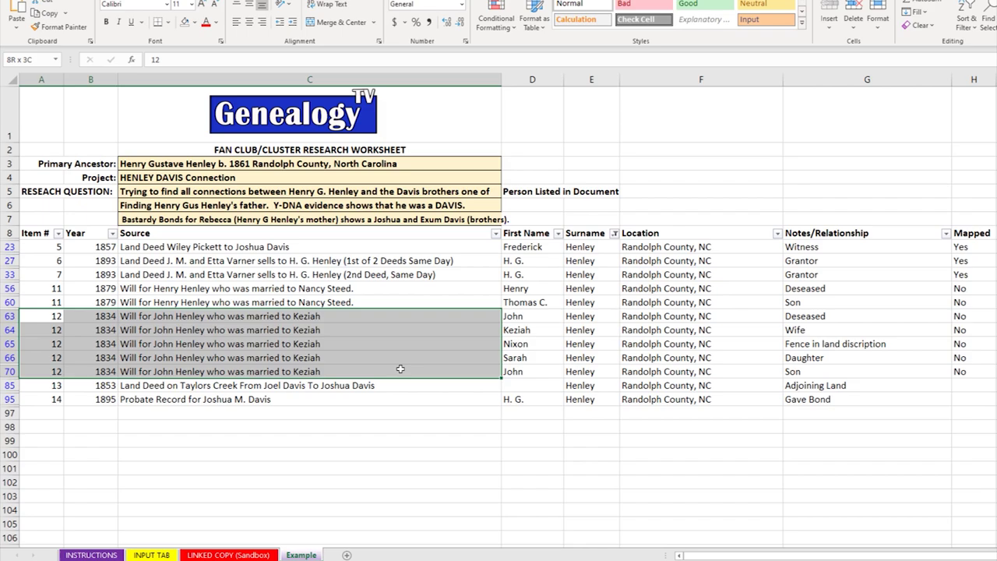
left_click(394, 415)
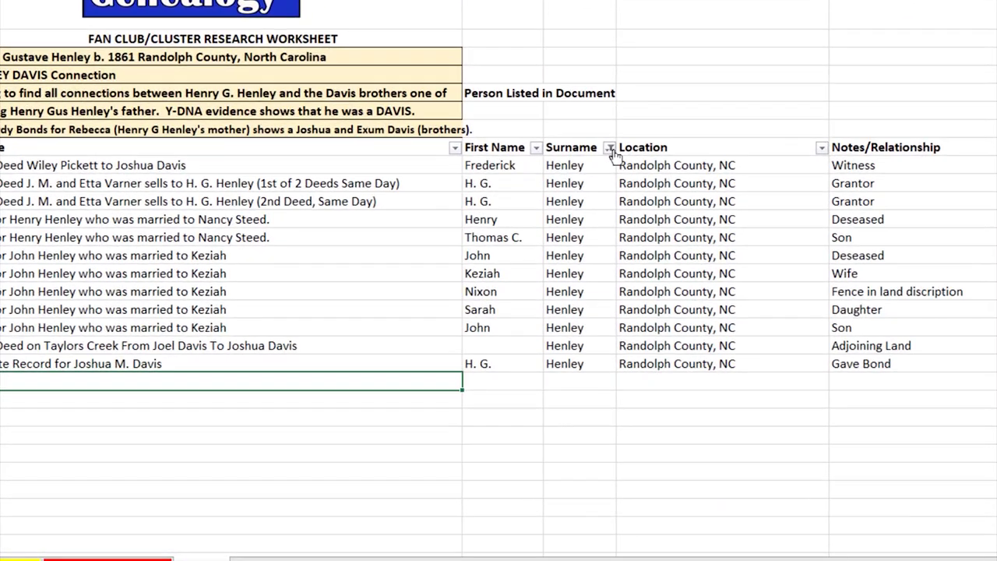
Step: Remove the Surname filter by selecting all surnames so every record is listed again
left_click(614, 229)
left_click(460, 325)
left_click(518, 464)
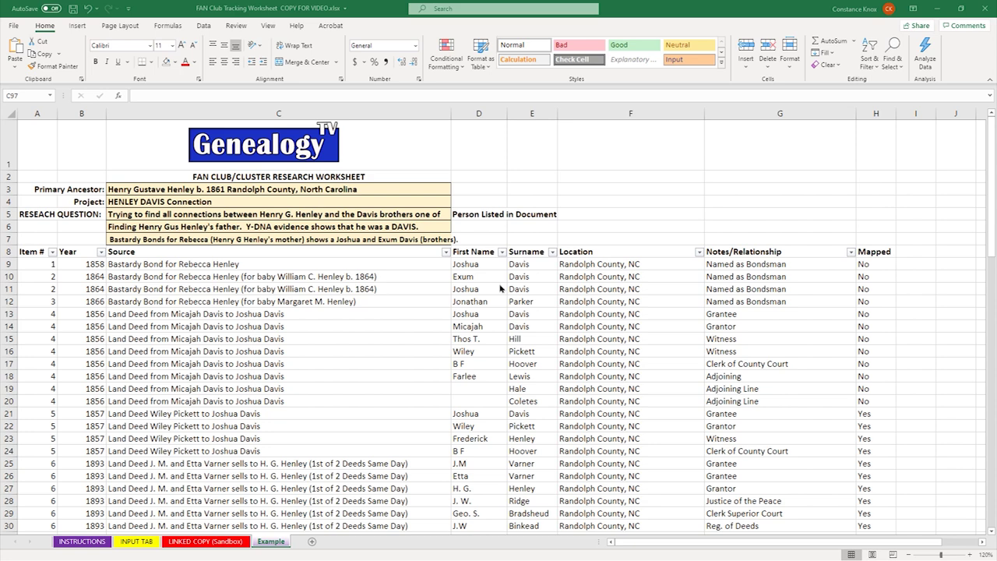
Step: Locate the first grantee of the second same-day 1893 deed and select that person's surname in cell E31
scroll(489, 349, "down", 3)
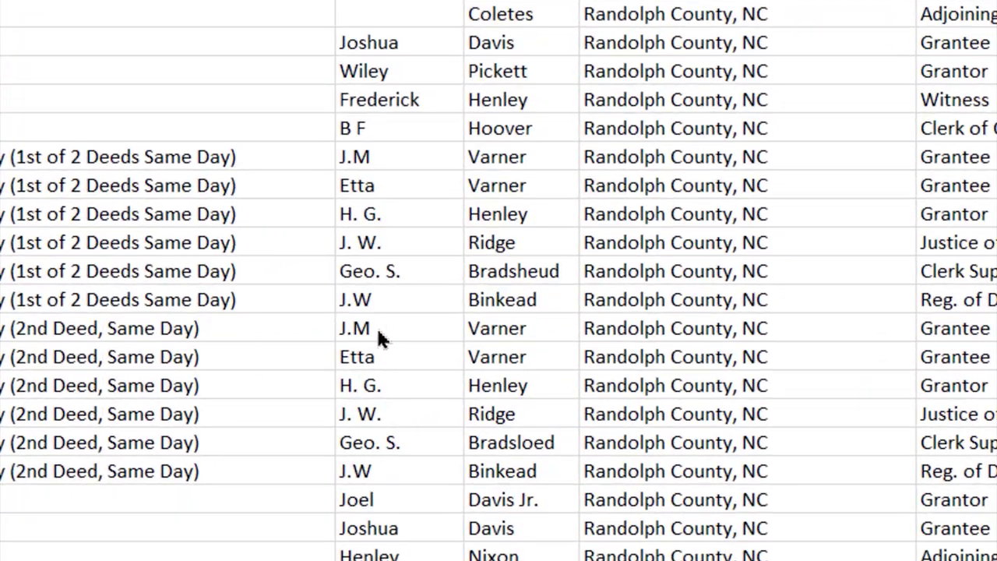
left_click(469, 388)
left_click_drag(416, 336, 516, 329)
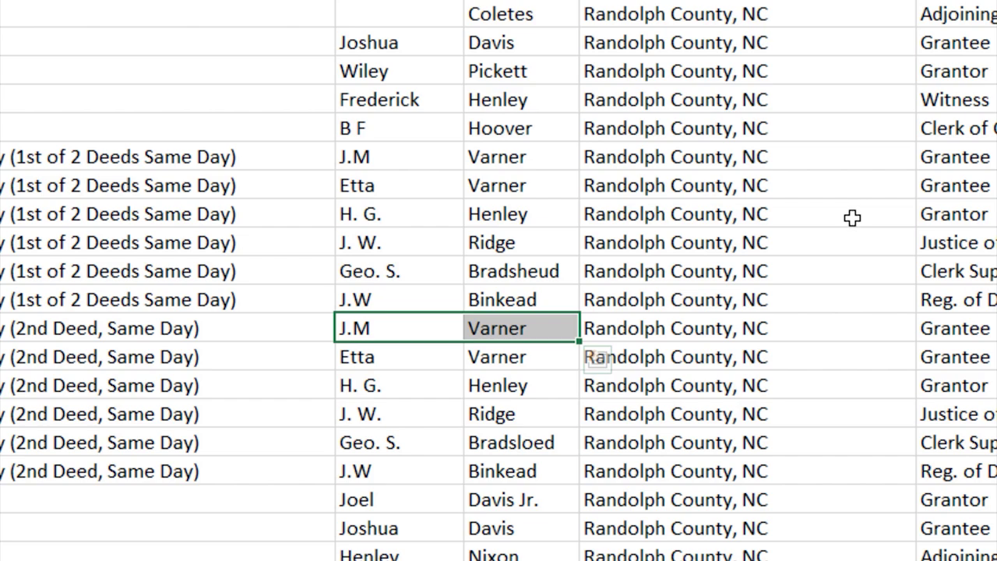
left_click(521, 332)
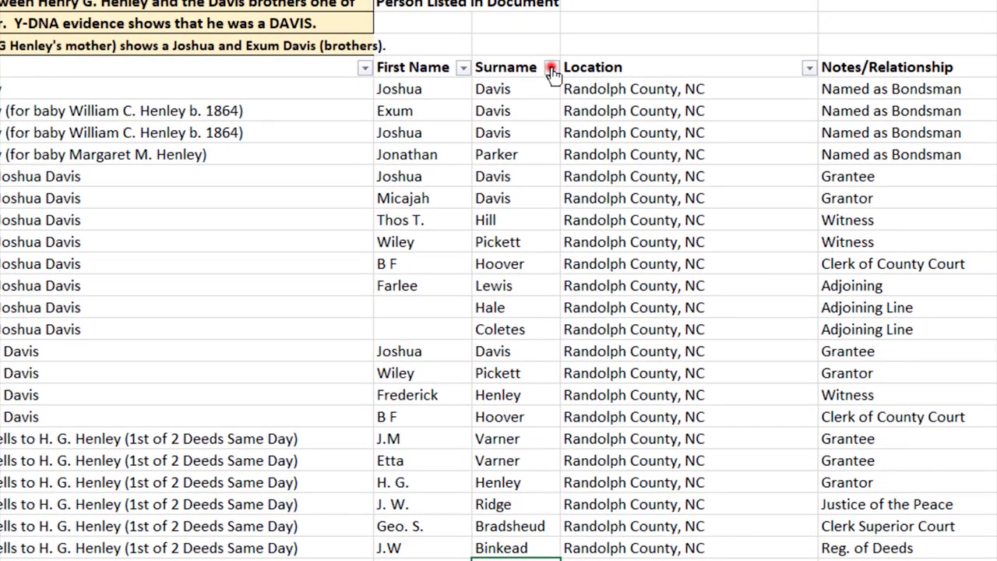
Step: Filter the Surname column to show only records matching the surname in cell E31
left_click(553, 62)
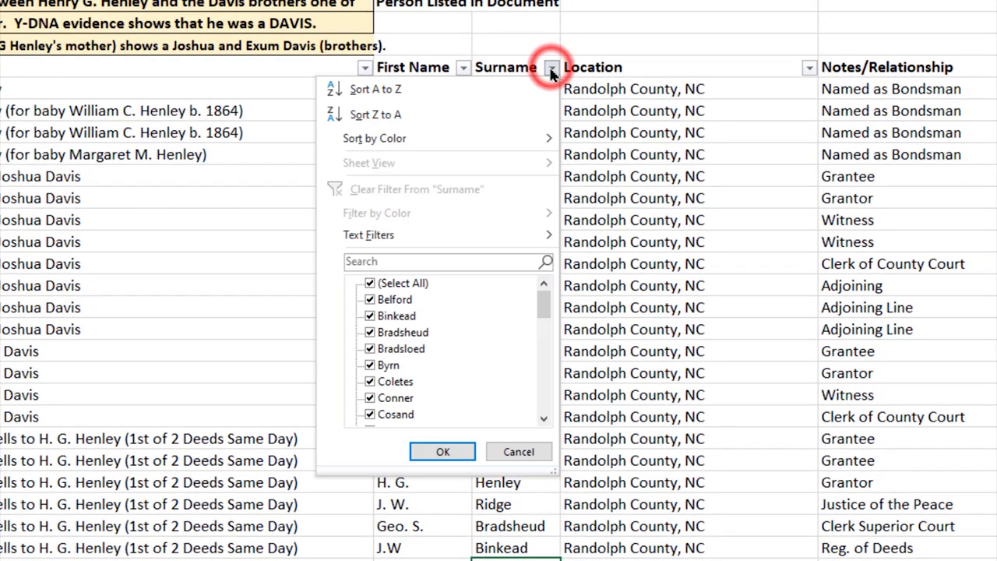
left_click(405, 285)
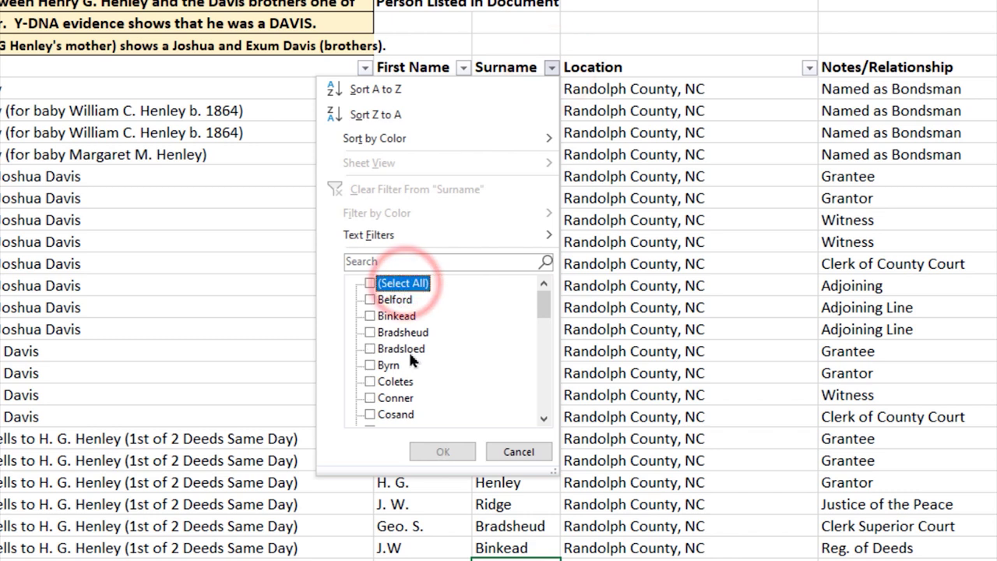
scroll(410, 356, "down", 8)
scroll(410, 360, "down", 5)
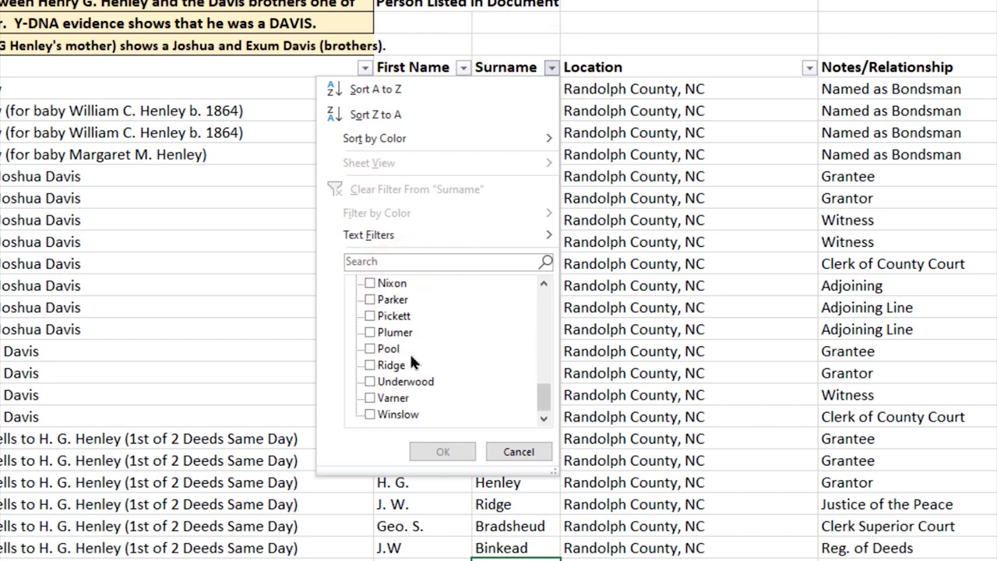
left_click(370, 397)
left_click(440, 452)
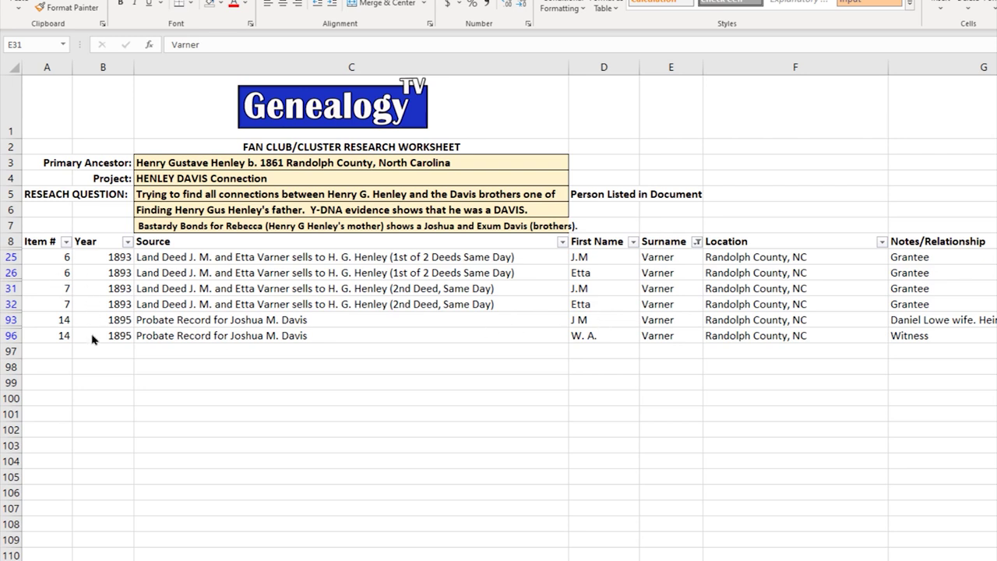
Step: Review the sources of the filtered records, comparing the two same-day 1893 land deeds with the 1895 probate record
left_click(184, 257)
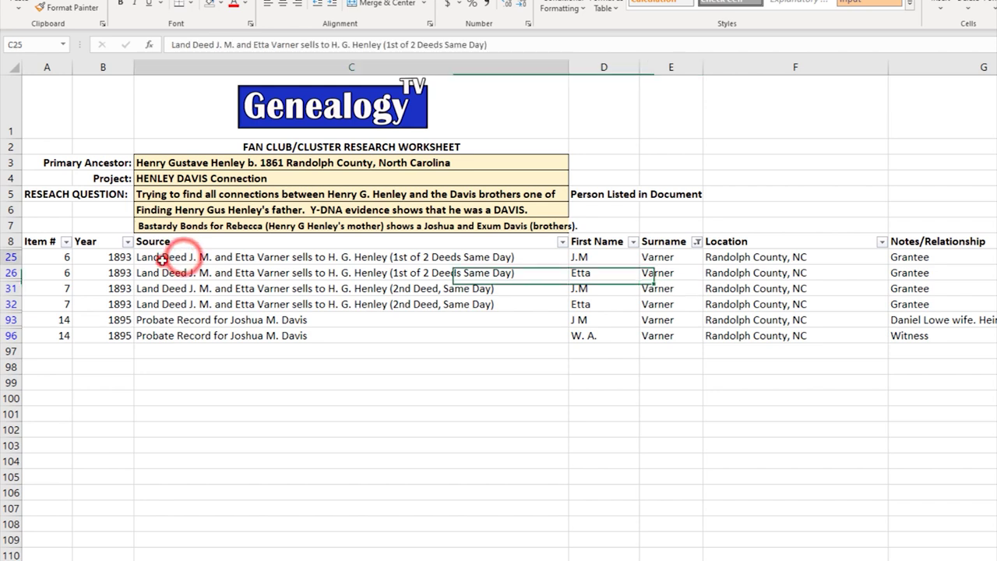
mouse_move(464, 264)
left_mouse_down()
mouse_move(476, 276)
mouse_move(476, 302)
left_mouse_up()
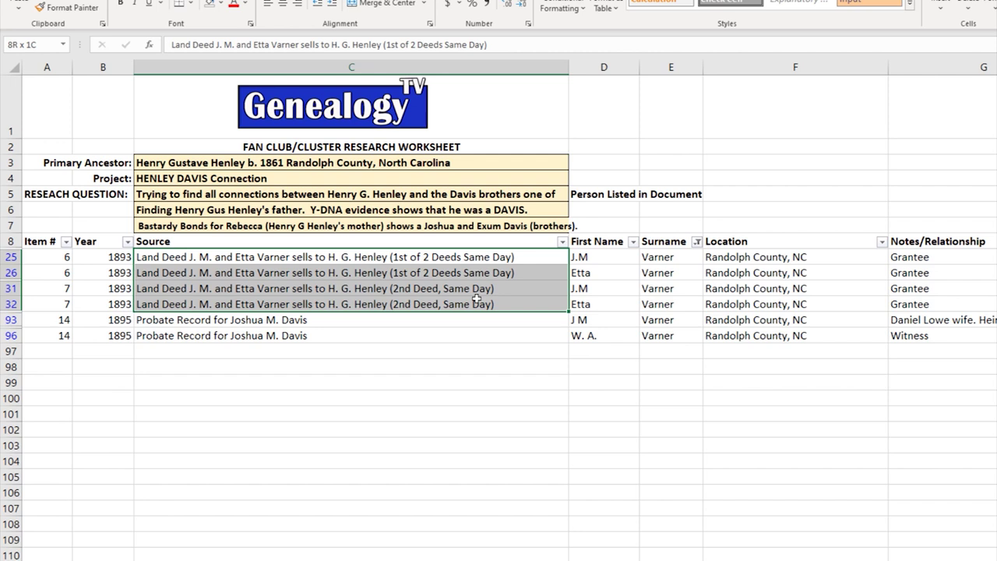
left_click_drag(477, 300, 477, 300)
left_click(160, 322)
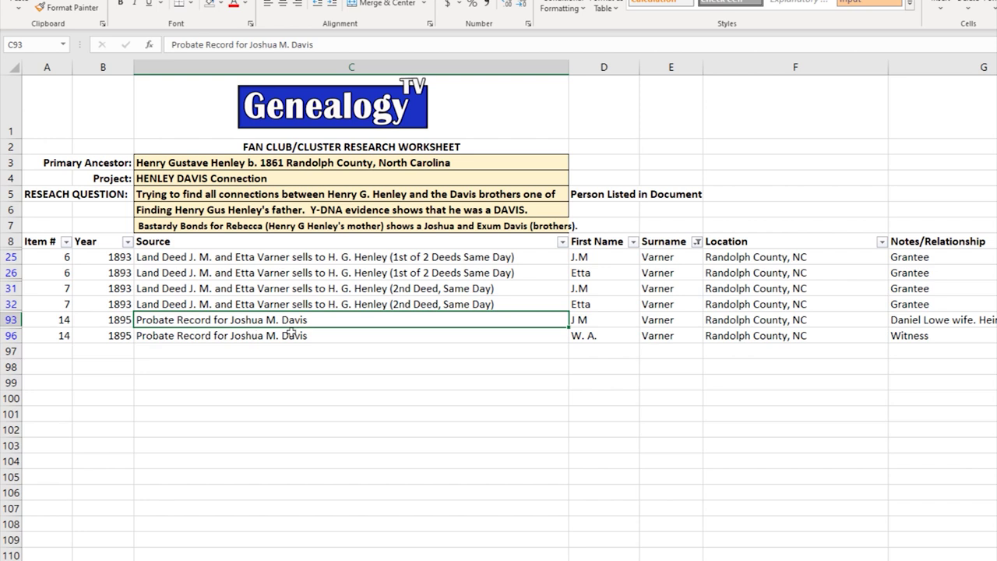
left_click(178, 304)
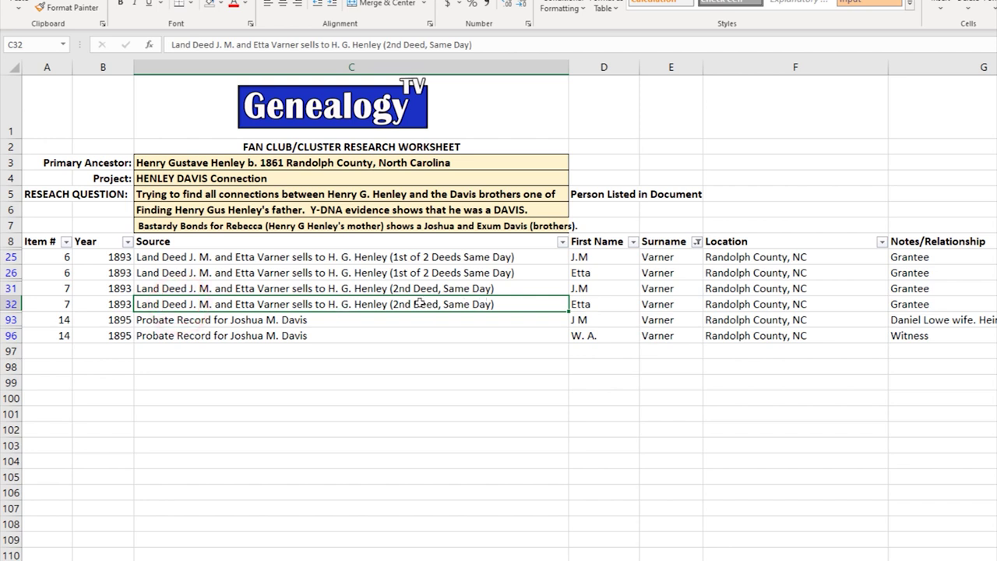
left_click(187, 319)
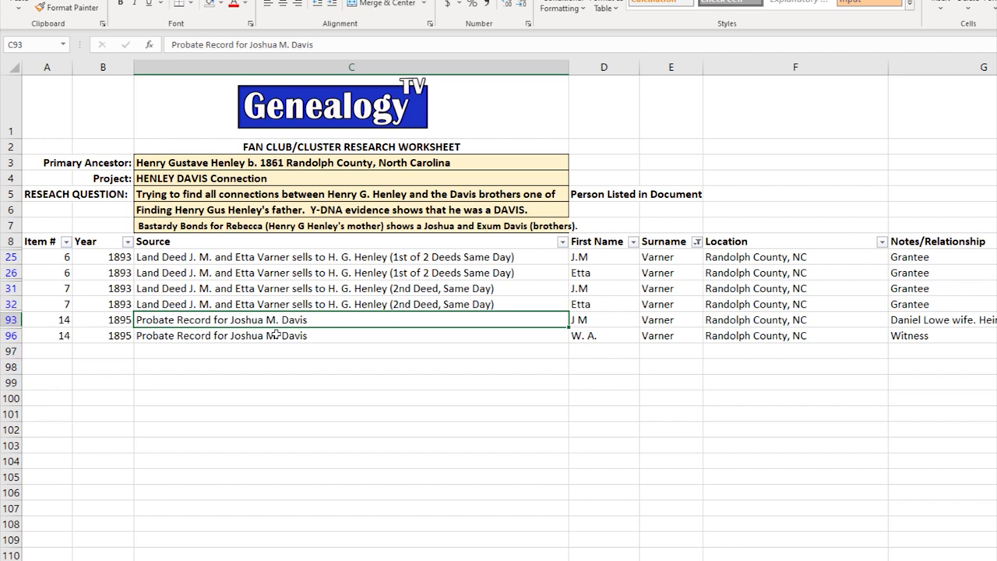
left_click(779, 492)
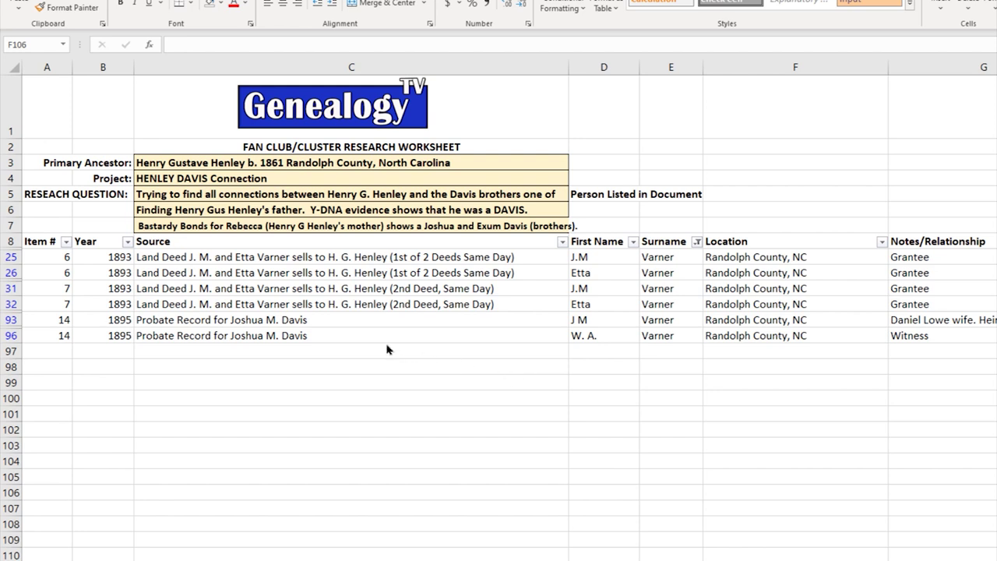
left_click(194, 305)
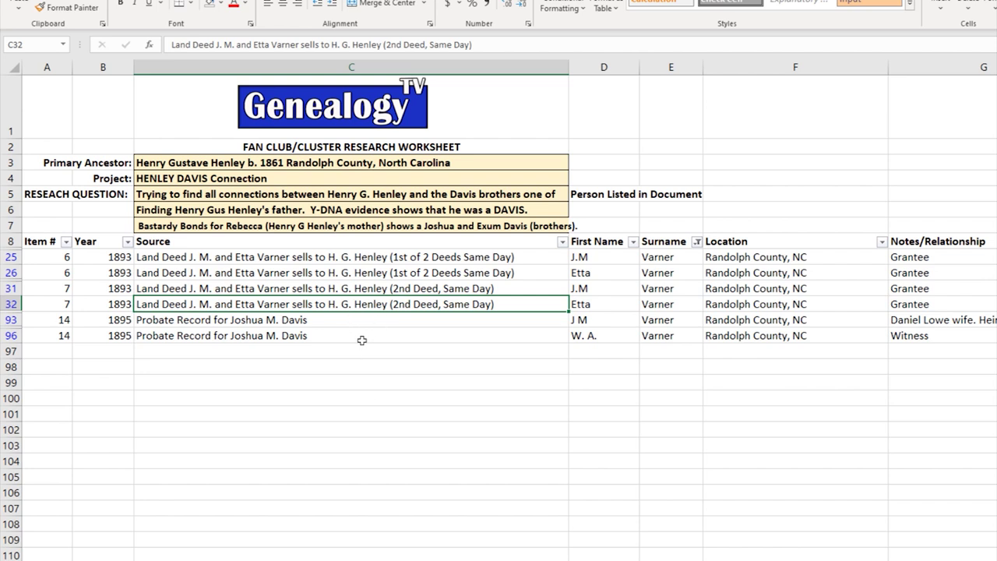
left_click(191, 324)
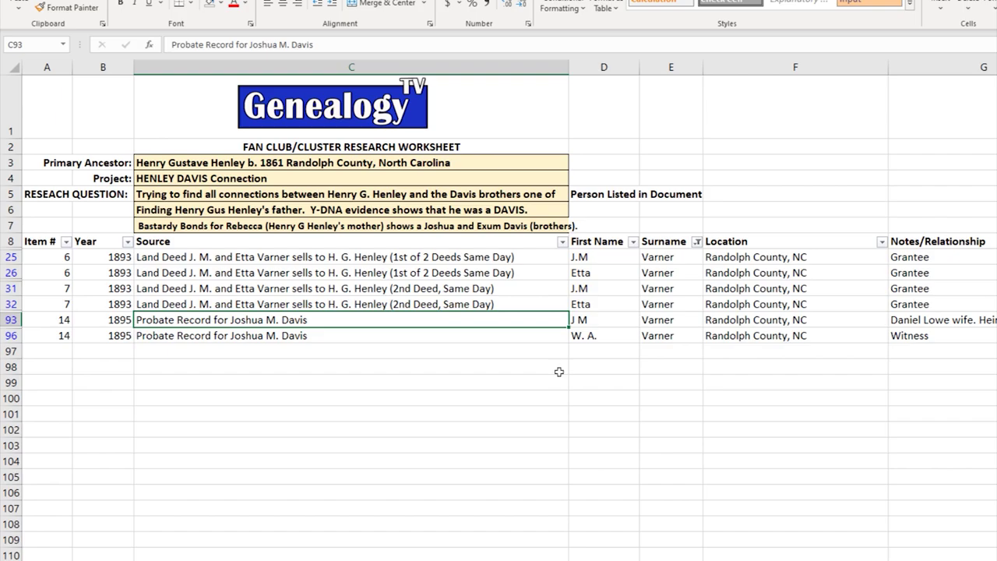
Step: Switch to the Ancestry family tree, search it for the surname used in the worksheet filter and open the matching person
key("alt+Tab")
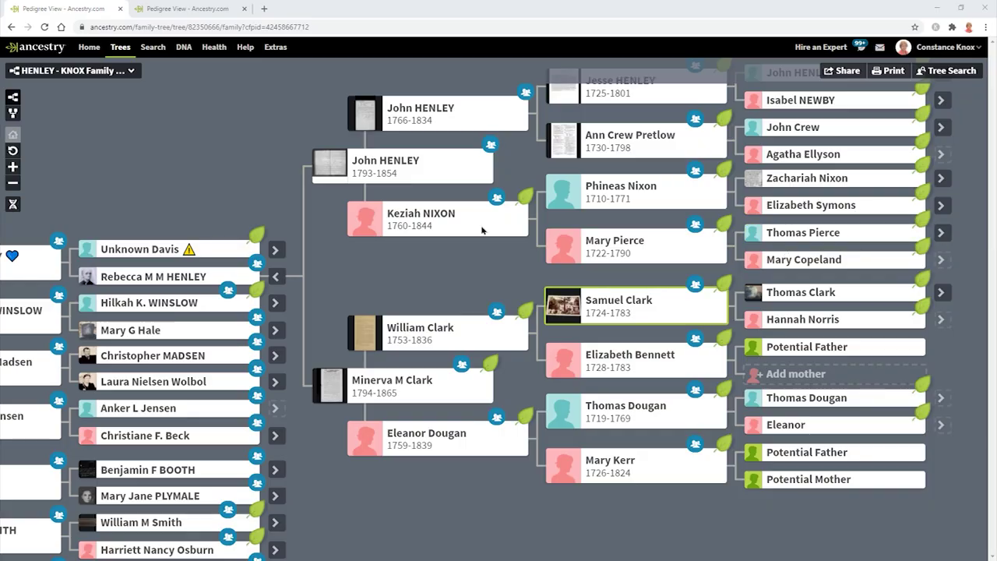
left_click_drag(257, 161, 204, 224)
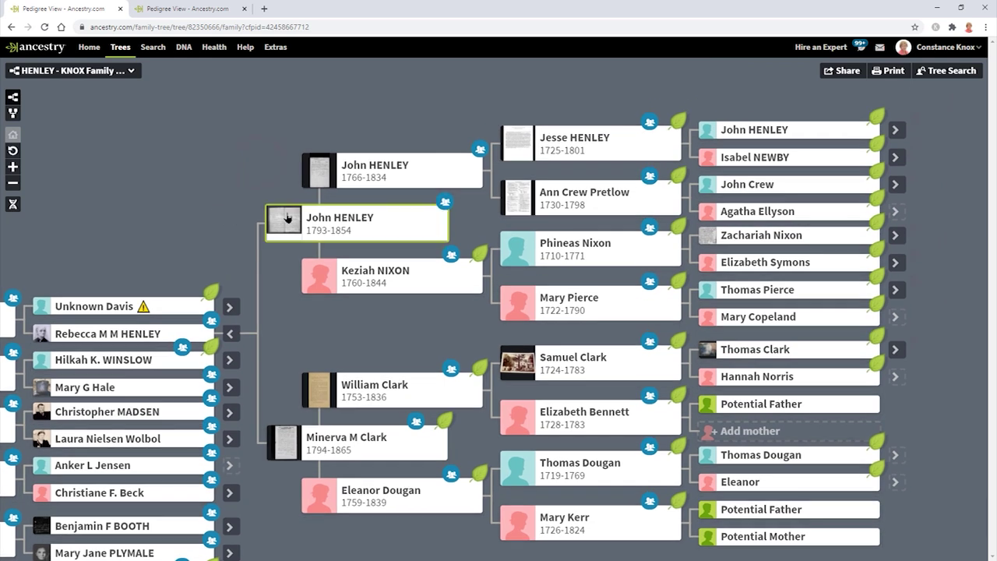
left_click(951, 73)
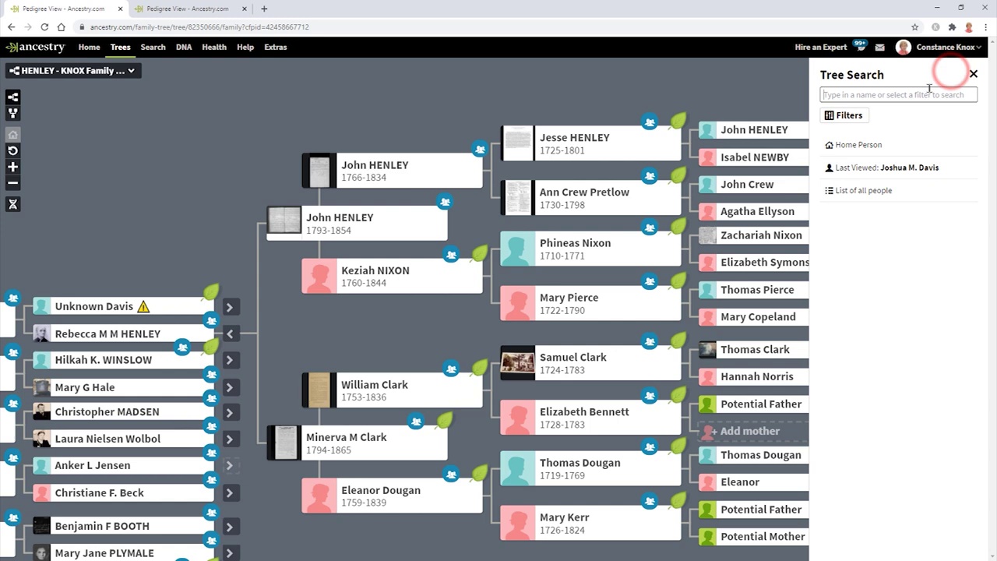
left_click(928, 93)
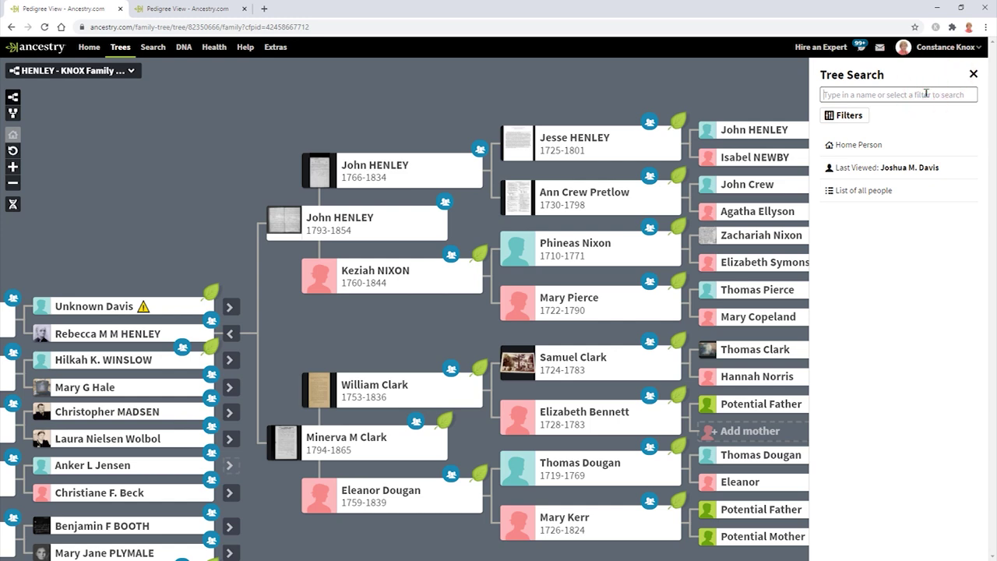
type("Varner")
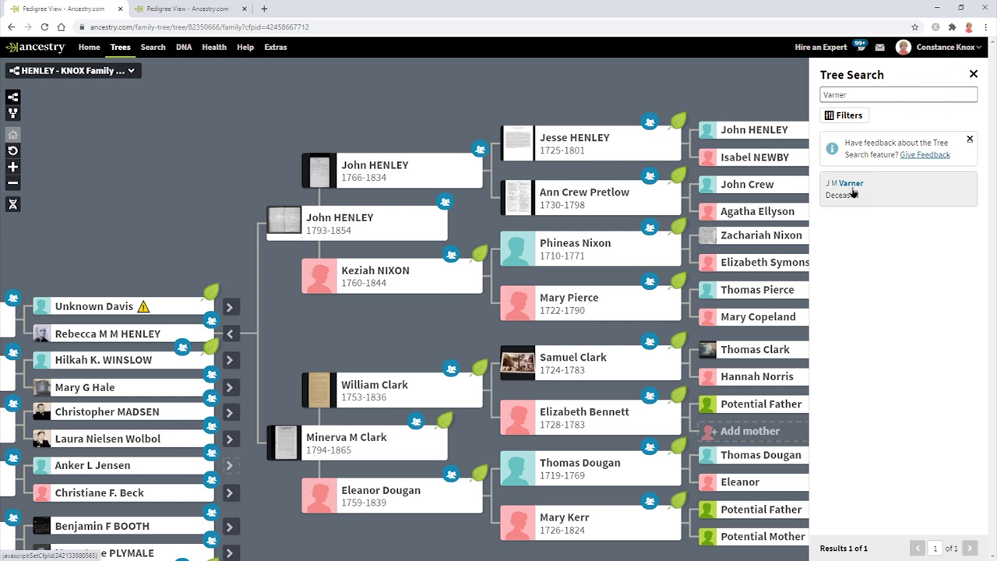
left_click(848, 190)
Step: Open the Ancestry hints for this person and review the suggested Quaker meeting and census records
left_click_drag(148, 202, 298, 160)
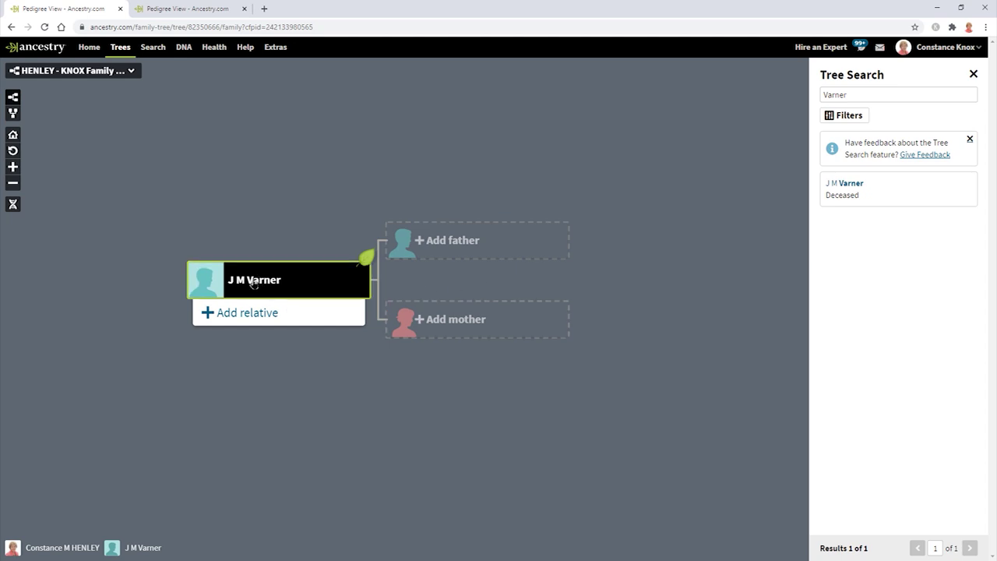
left_click(366, 265)
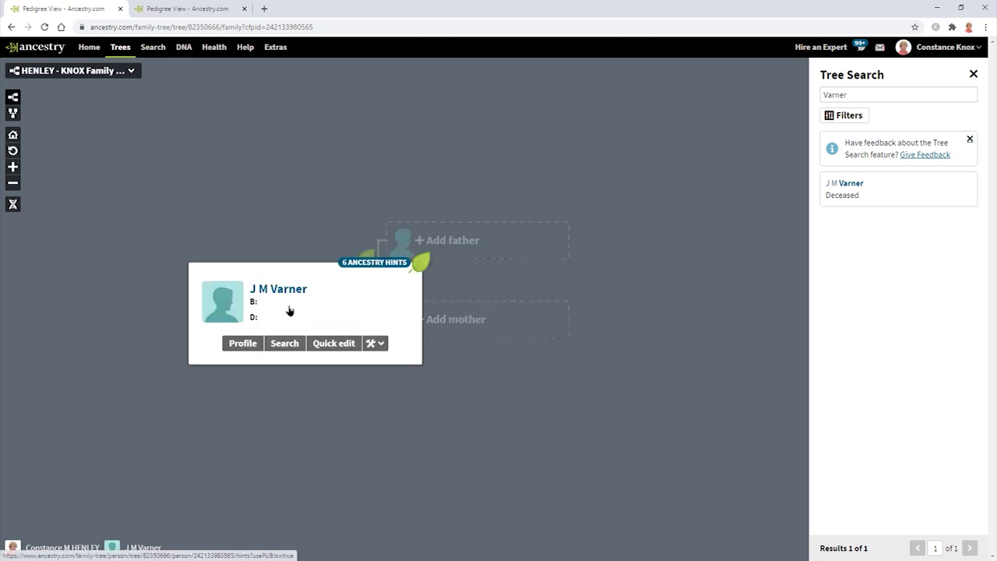
left_click(379, 263)
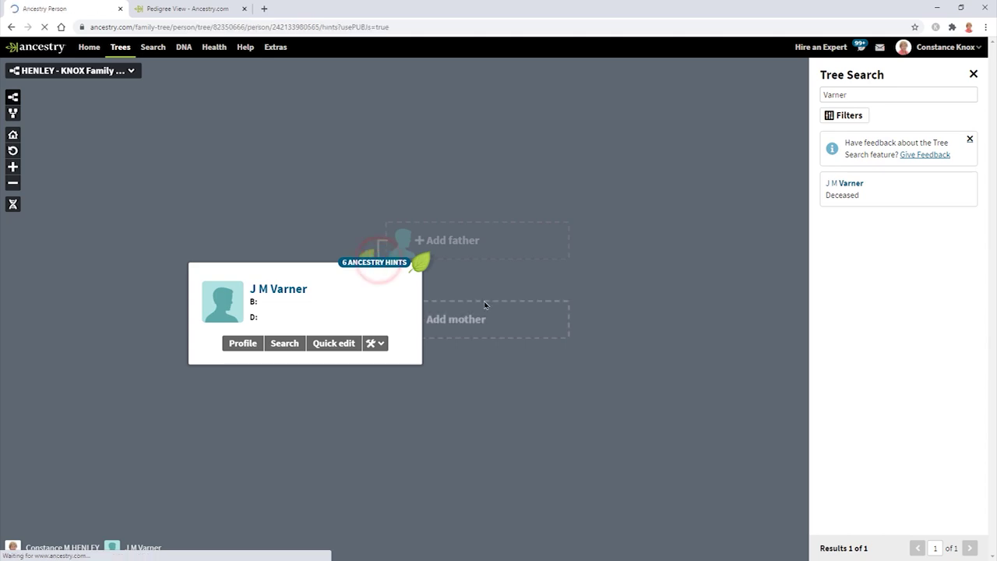
scroll(800, 367, "down", 5)
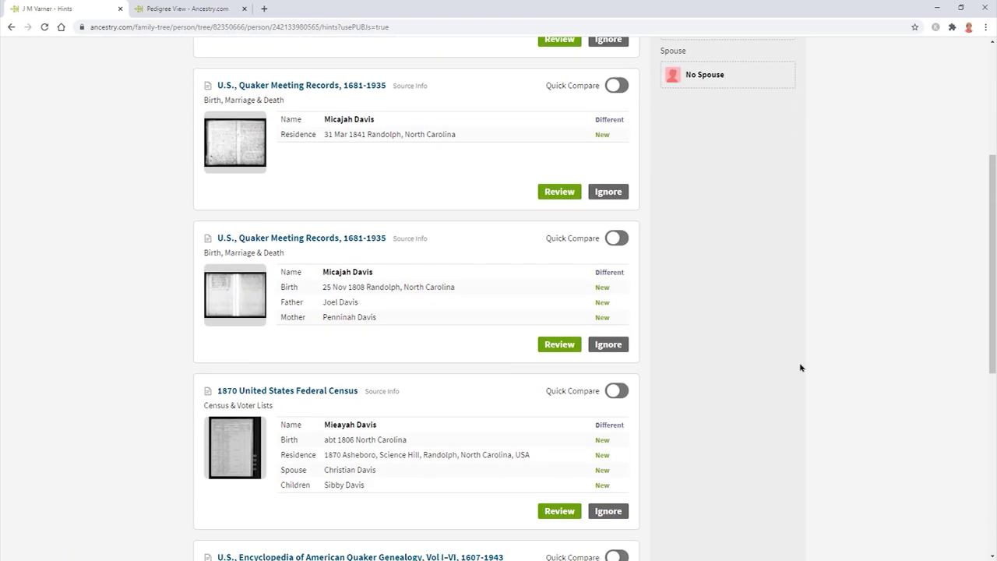
scroll(800, 367, "up", 3)
scroll(799, 367, "up", 3)
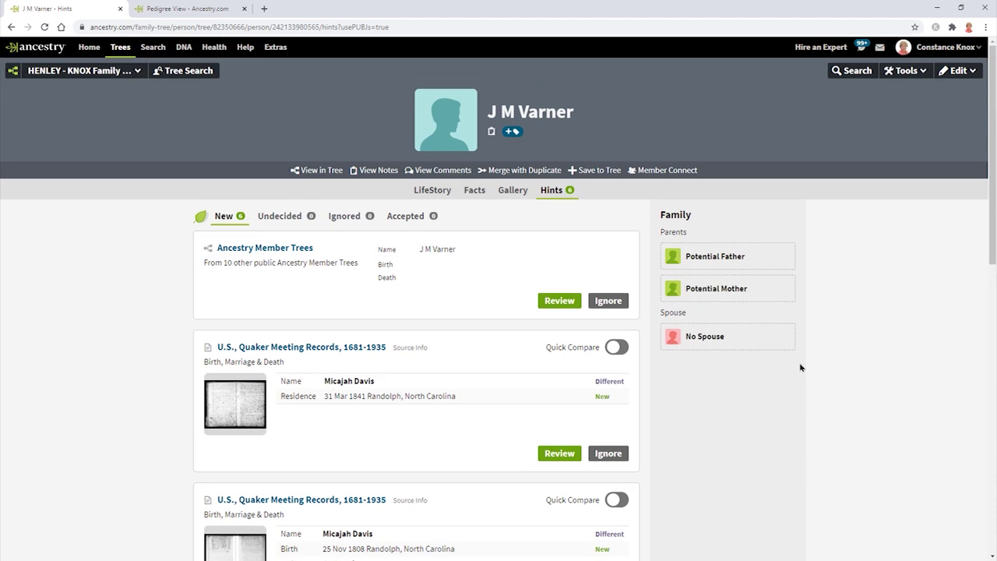
scroll(799, 367, "down", 4)
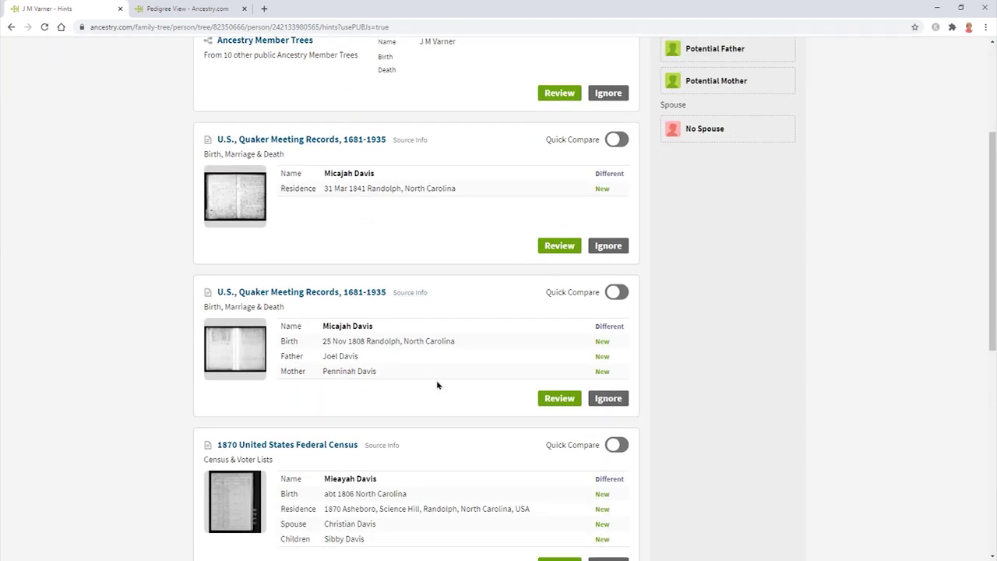
scroll(433, 356, "down", 3)
scroll(439, 330, "up", 5)
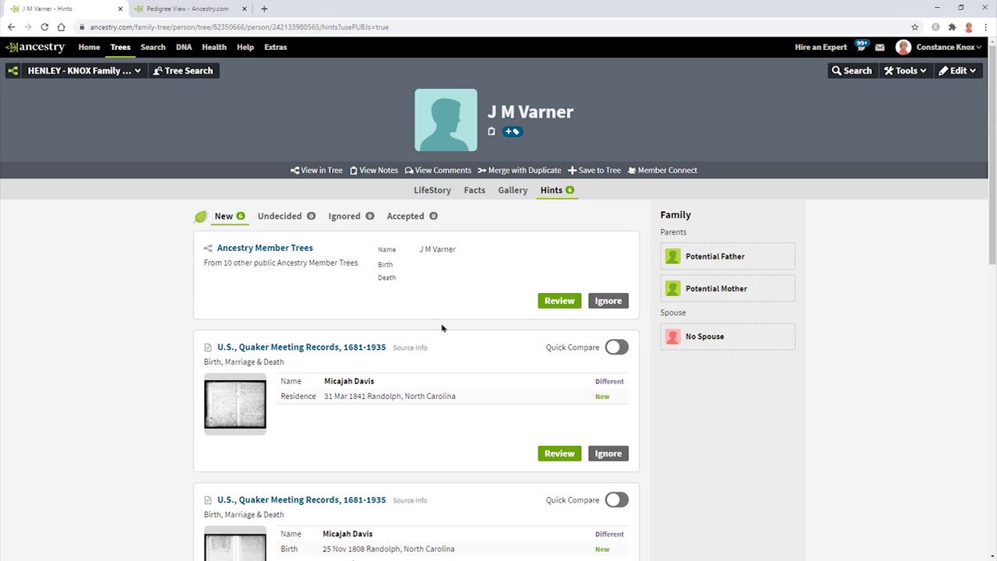
Step: Examine the Potential Father suggestion for this person and compare it with the listed record hints
left_click(707, 259)
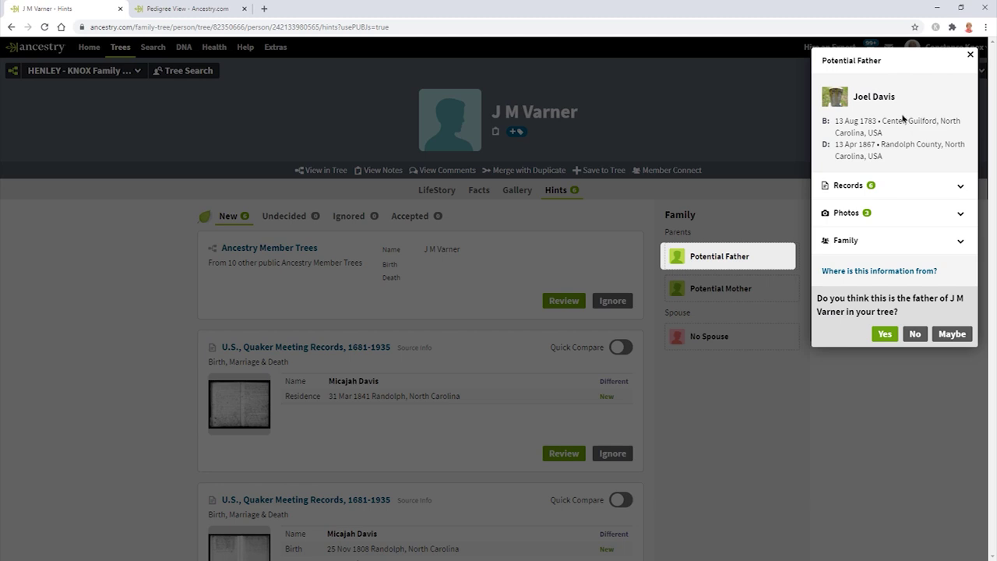
left_click(736, 428)
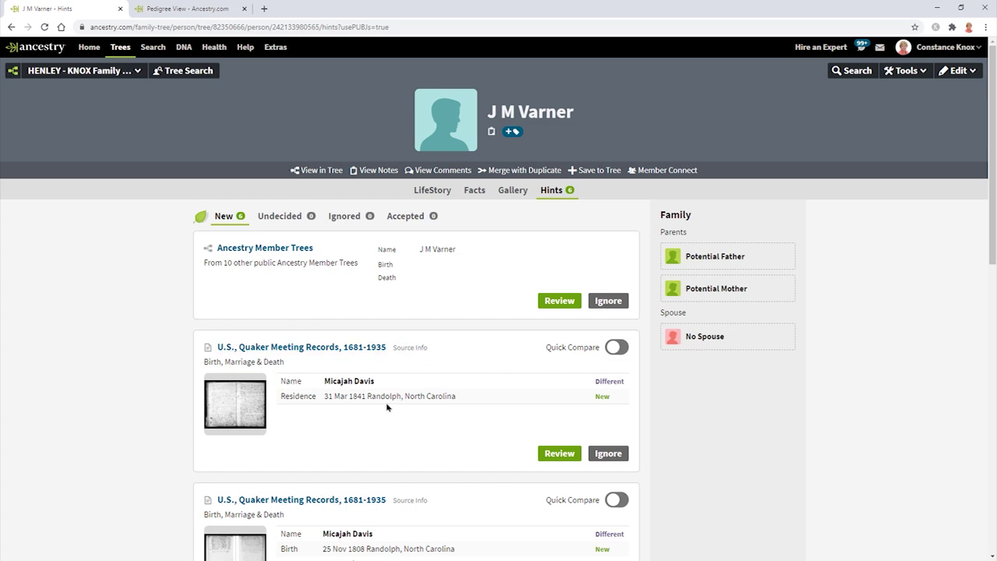
scroll(387, 407, "down", 6)
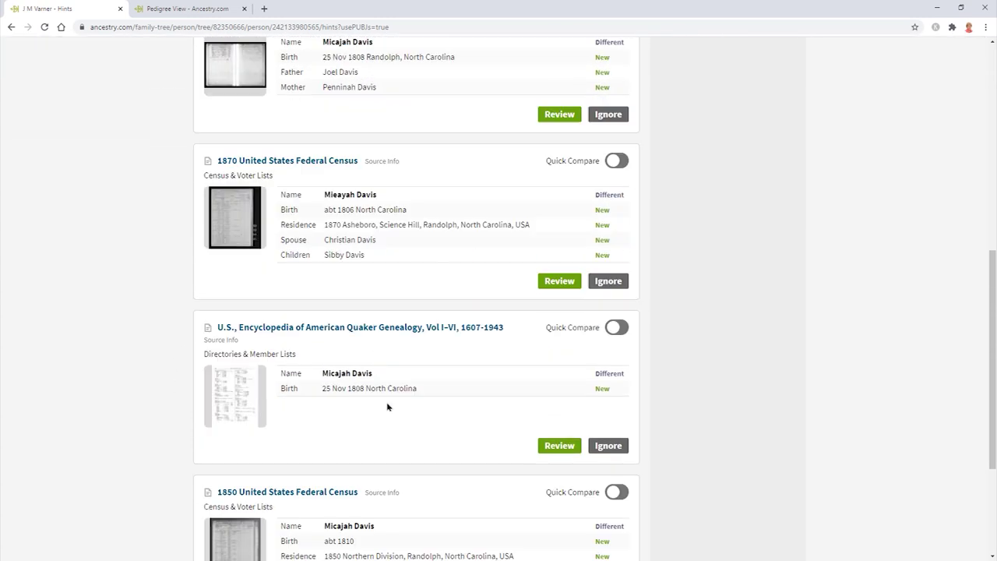
scroll(387, 406, "up", 7)
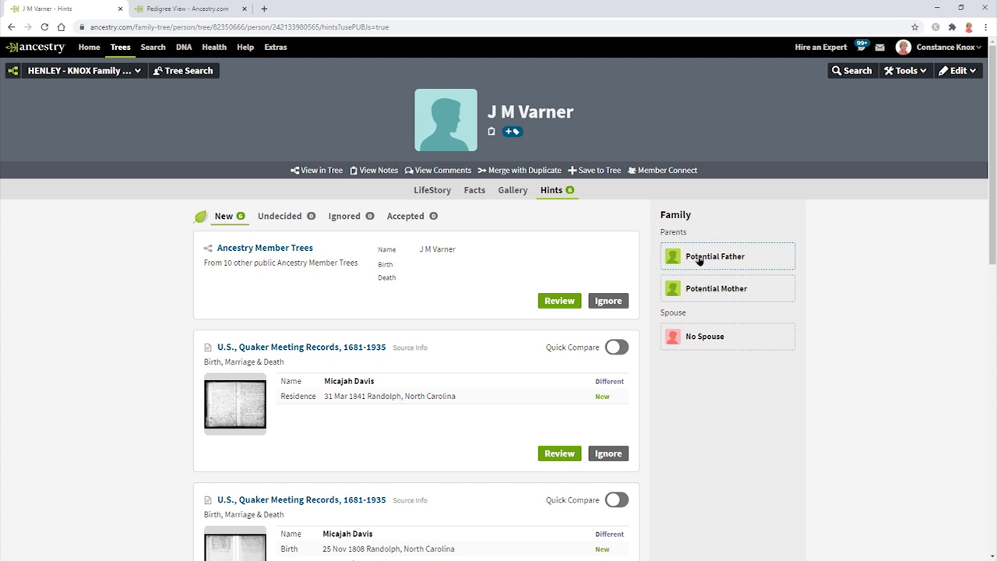
left_click(699, 260)
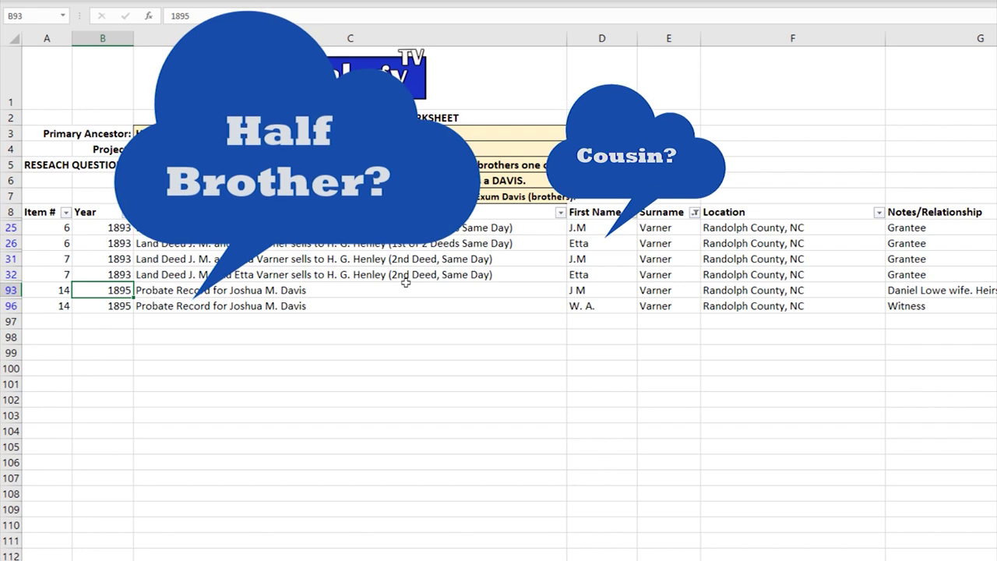
Step: Return to the Excel worksheet and extend the Surname filter with the Y-DNA family's surname and its Jr. variant
left_click(399, 277)
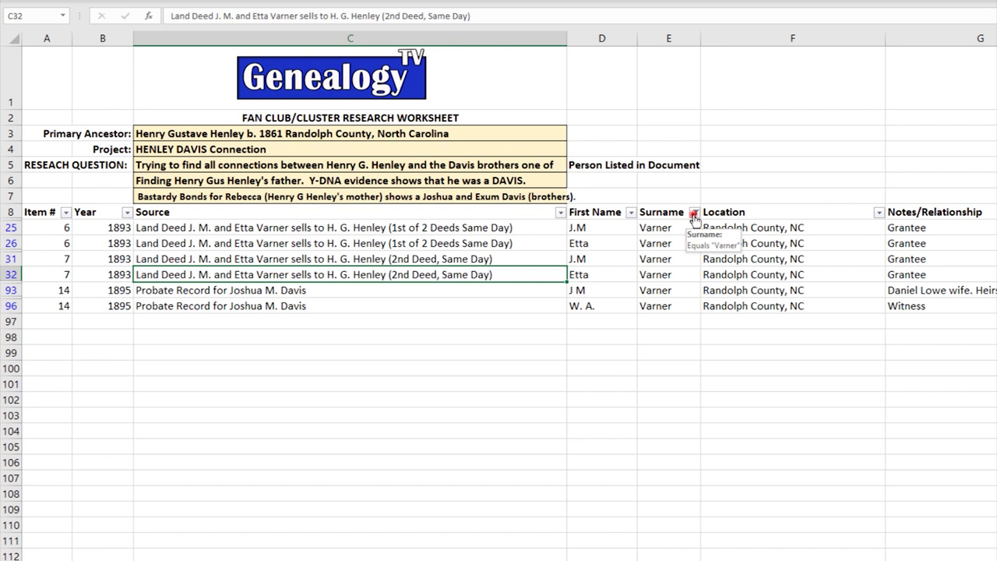
left_click(694, 213)
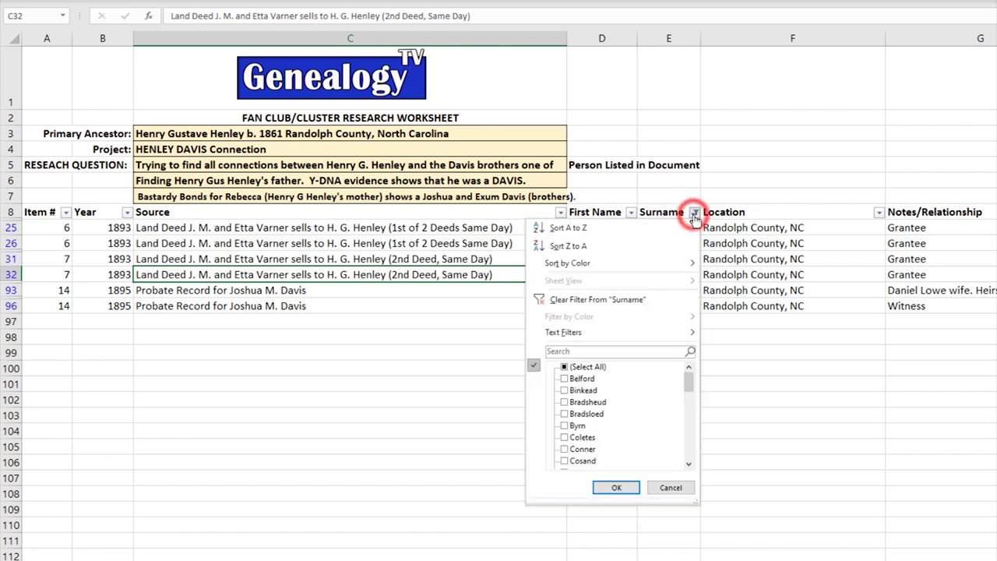
left_click_drag(689, 386, 692, 404)
left_click(574, 379)
left_click(564, 389)
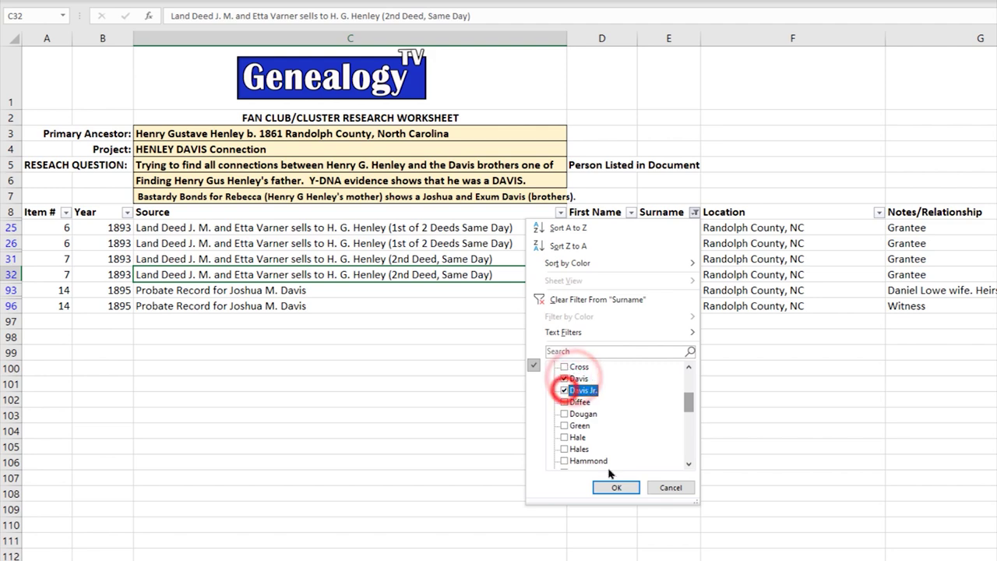
left_click(611, 488)
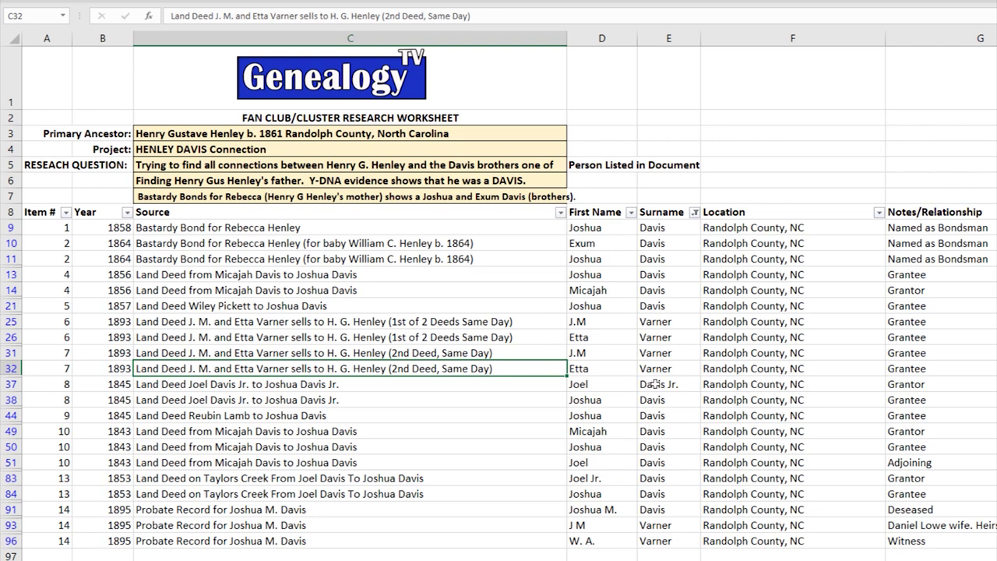
scroll(654, 384, "down", 2)
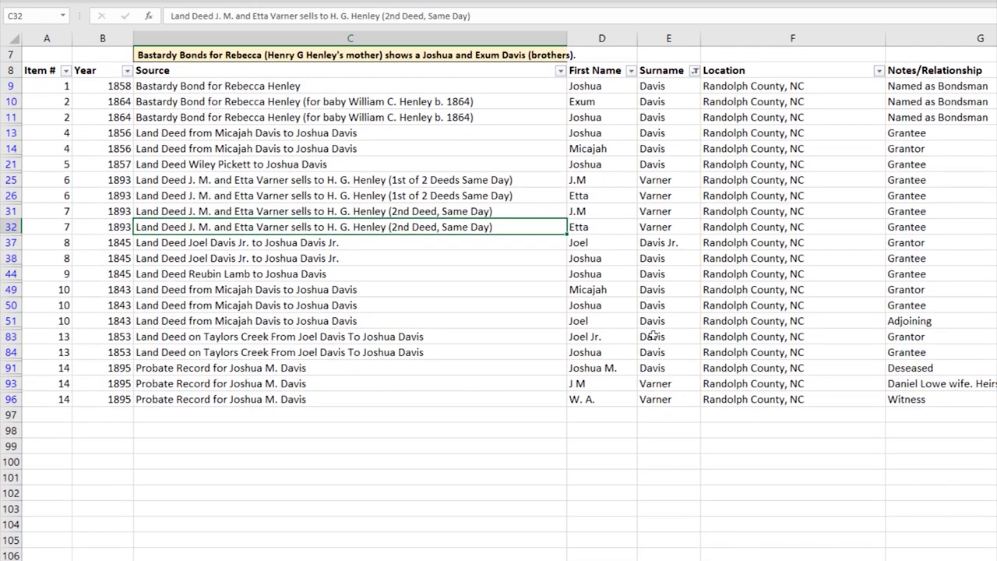
scroll(697, 336, "up", 2)
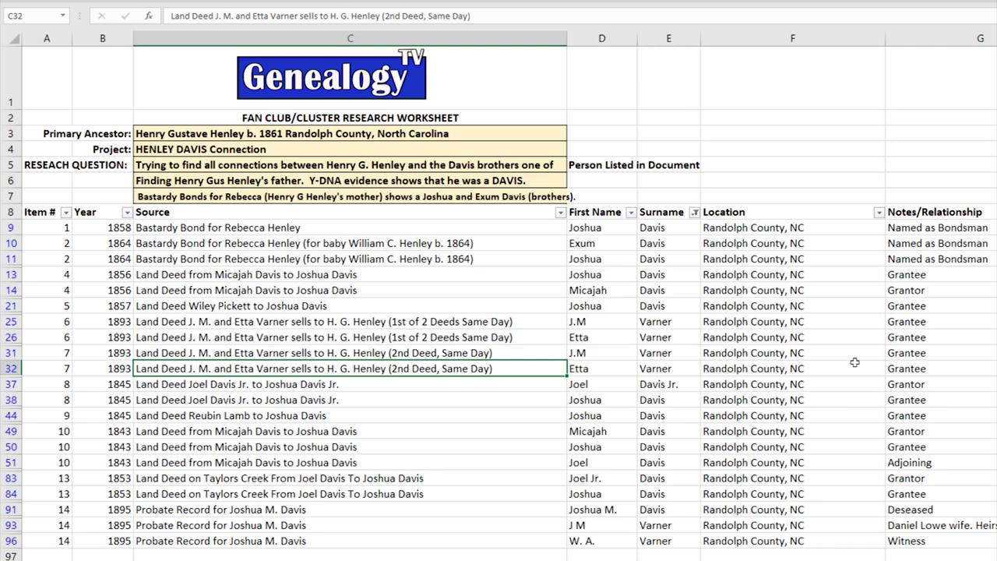
Step: Select all surnames in the Surname filter to list every record again, and look through the full list
left_click(694, 212)
left_click(584, 367)
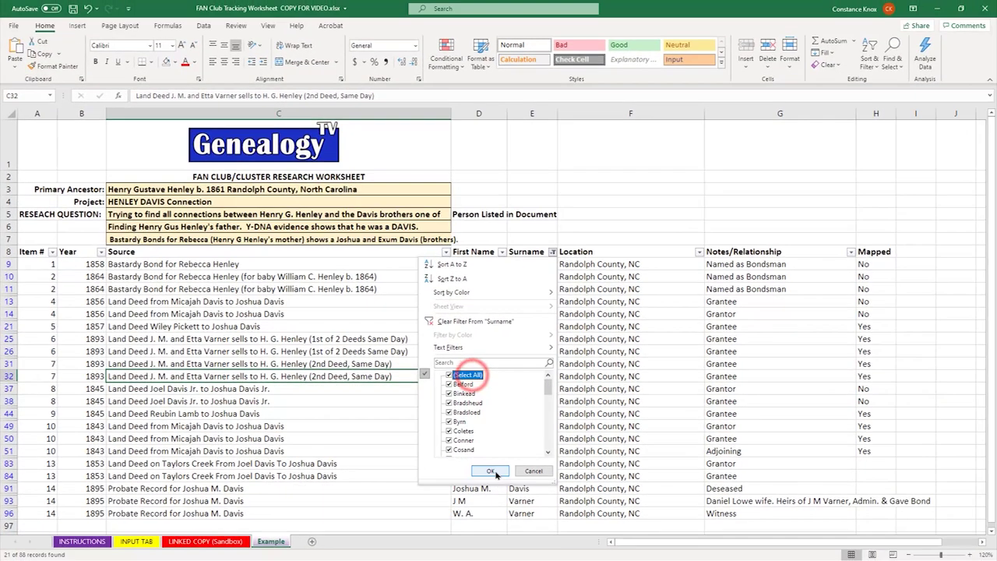
left_click(553, 479)
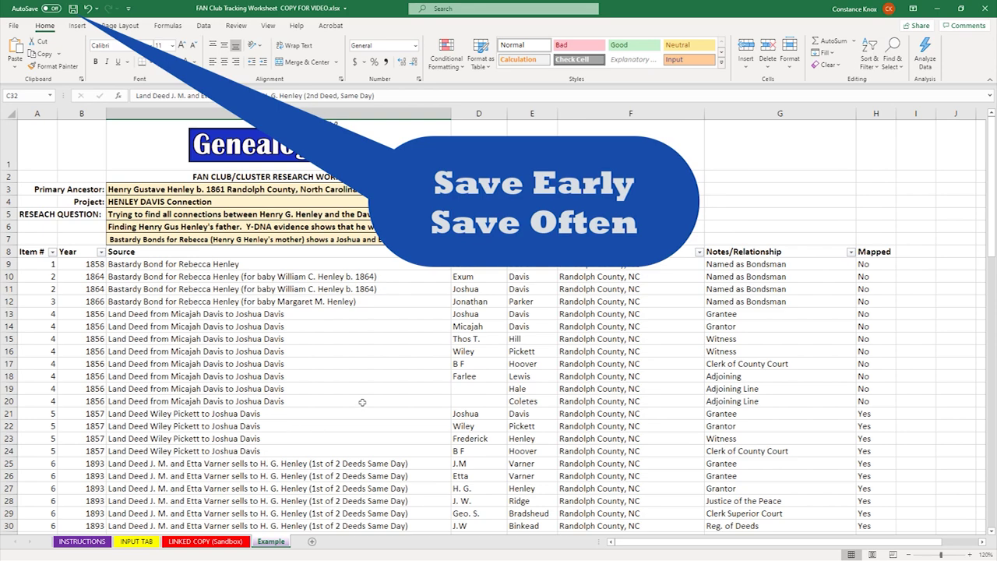
scroll(409, 384, "down", 7)
scroll(408, 384, "up", 7)
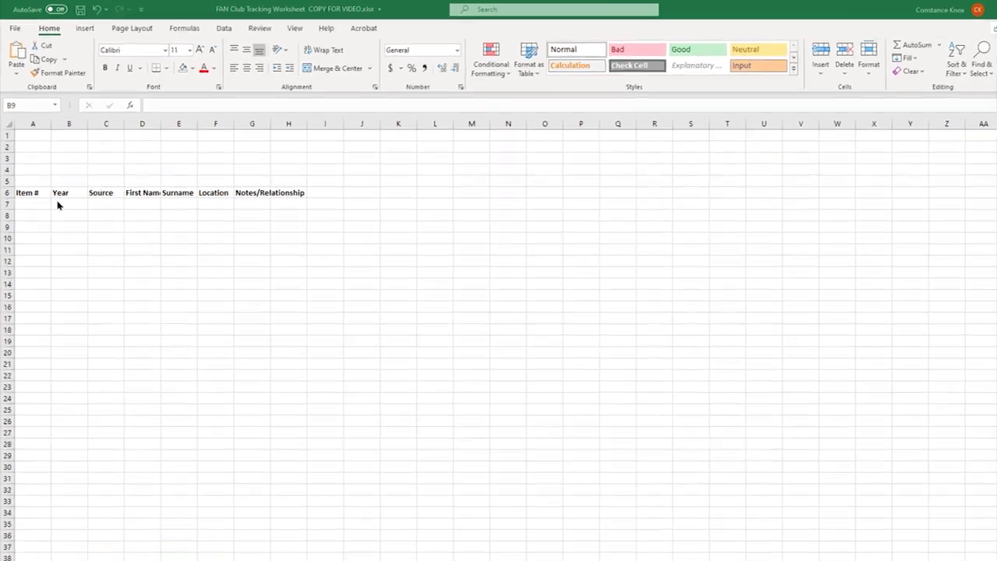
Step: On a blank sheet, enter the headings Item #, Year, Source, First Name, Surname, Location and Notes/Relationship across row 6 from cell A6
left_click(24, 176)
type("Item #\tYear\tSource\tFirst Name\tSurname\tLocation\tNotes/Relationship")
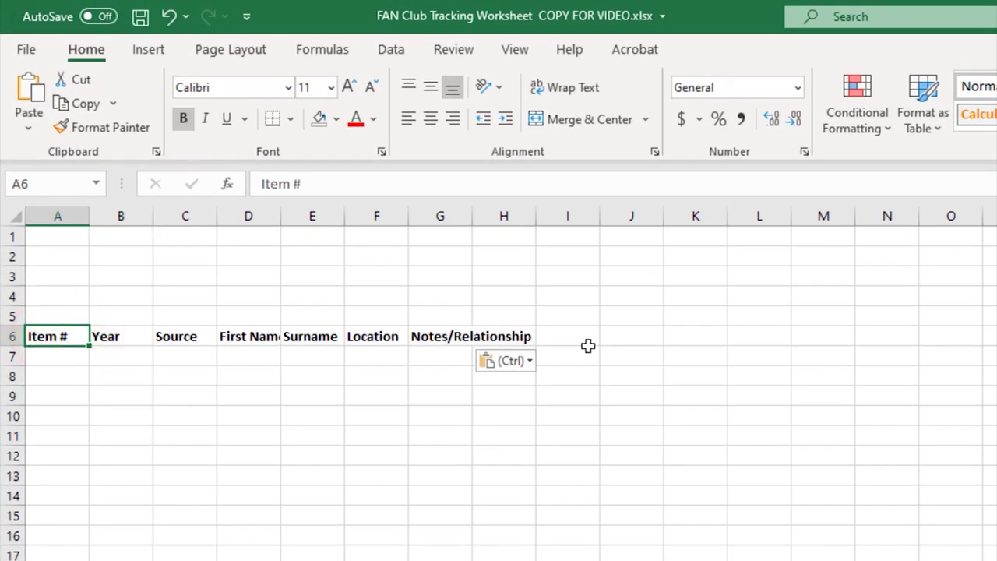
Step: AutoFit columns A through G to the width of their row 6 headings
left_click_drag(51, 216, 471, 217)
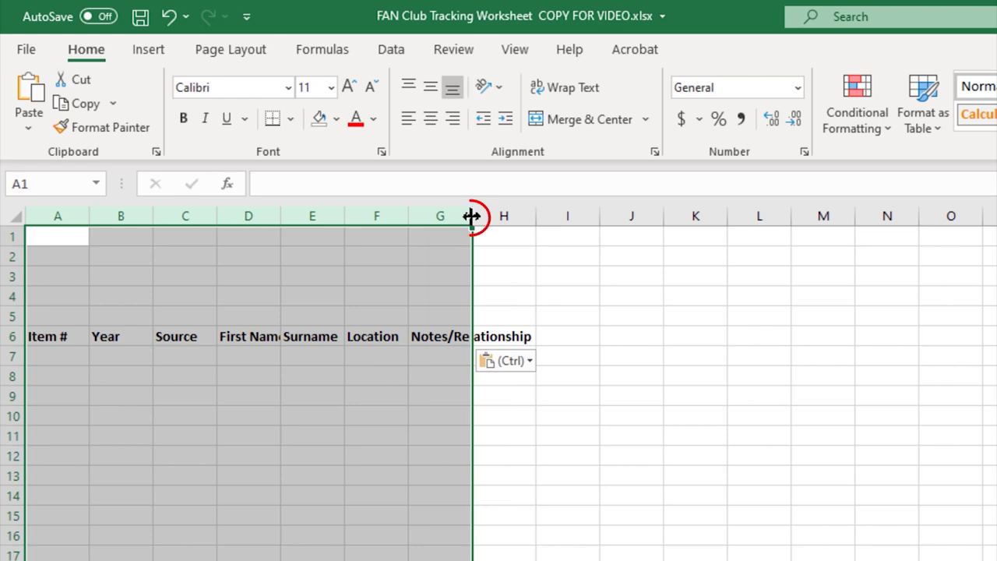
double_click(471, 217)
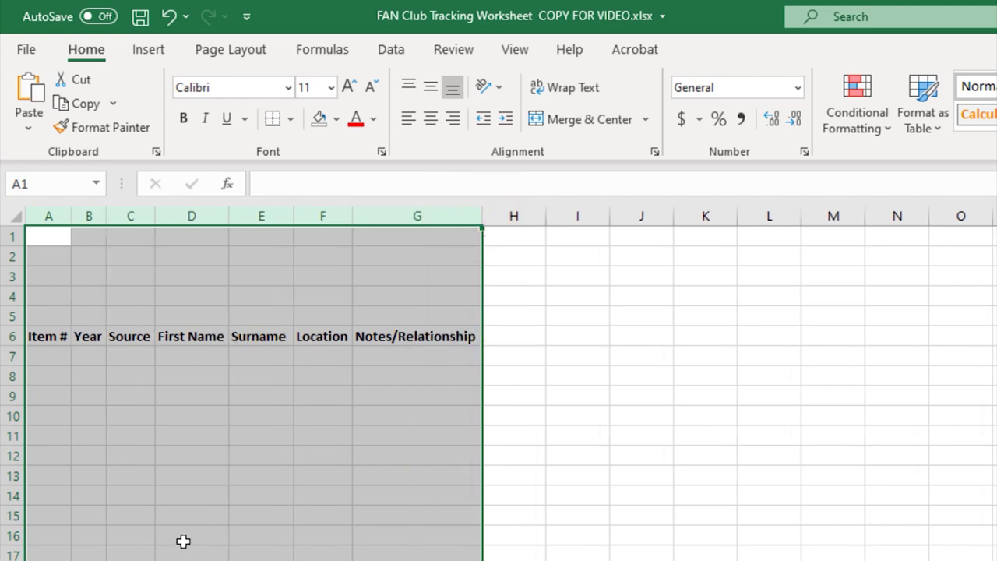
Step: Test AutoFit on column D with the sample text "fdkl; dsfkl; dsal; dsadkl;ds" in D7, and clear that text
left_click(187, 360)
type("fdkl")
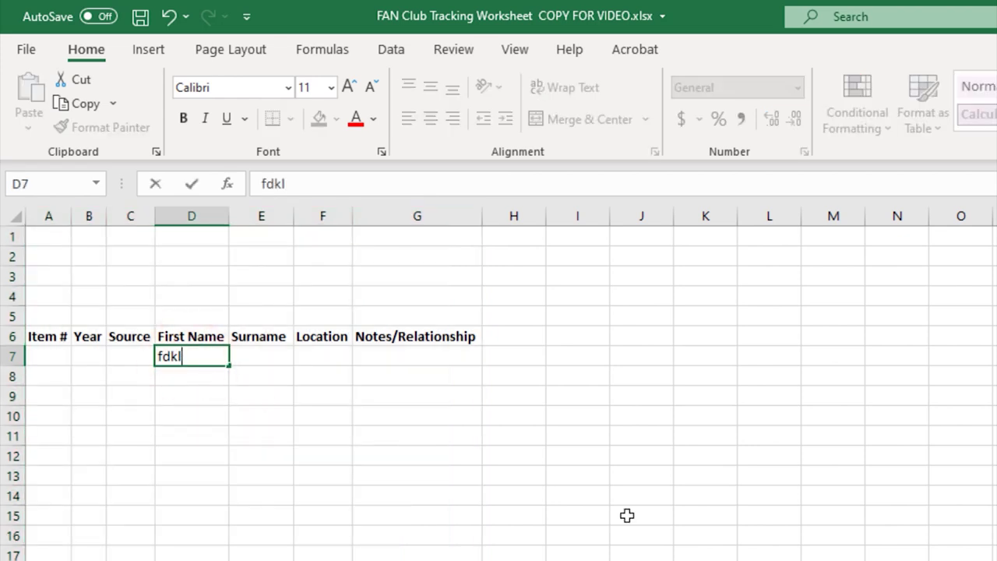
type("; dsfkl; dsal; dsadkl;ds")
left_click(705, 551)
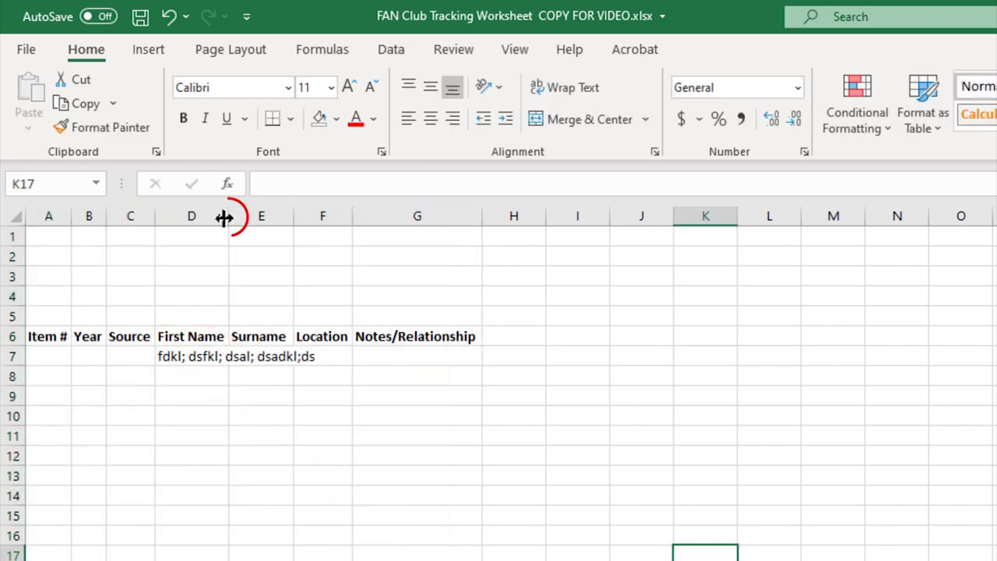
left_click(227, 217)
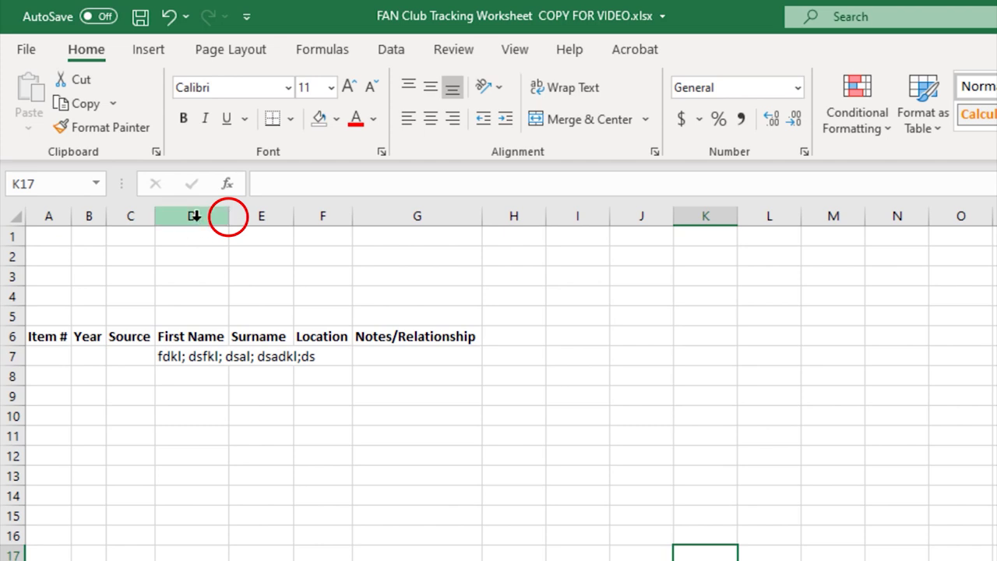
left_click(226, 217)
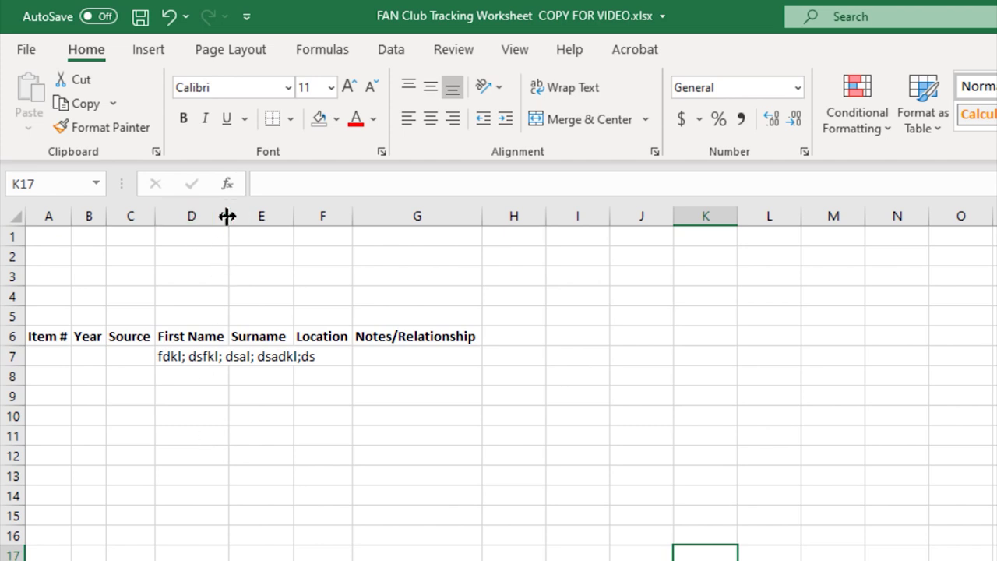
double_click(227, 216)
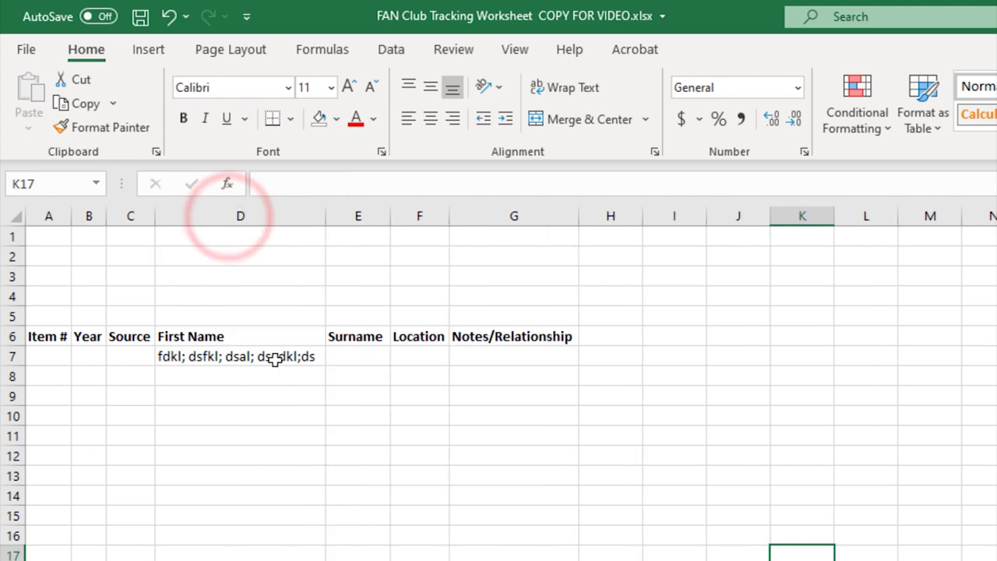
left_click(208, 356)
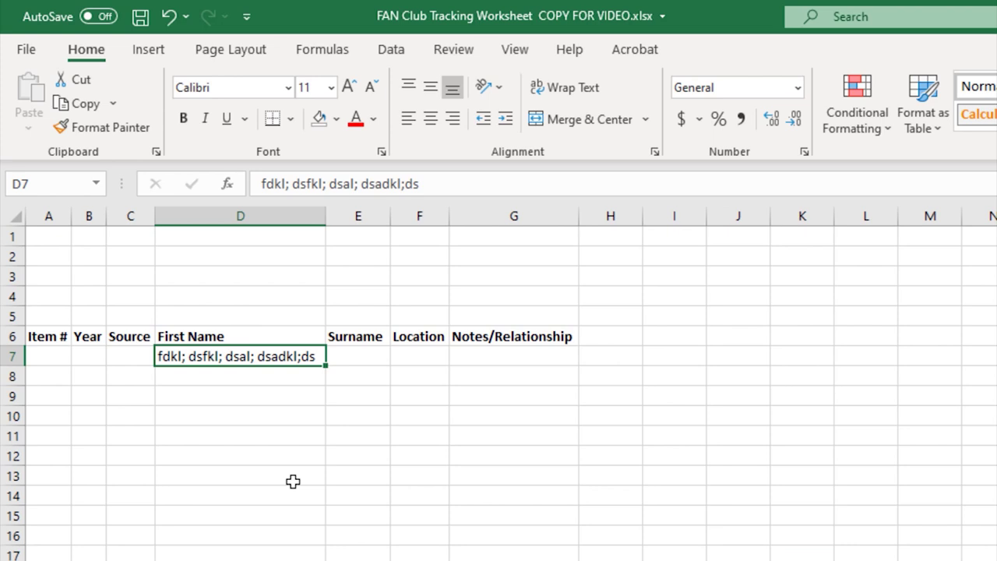
key("Delete")
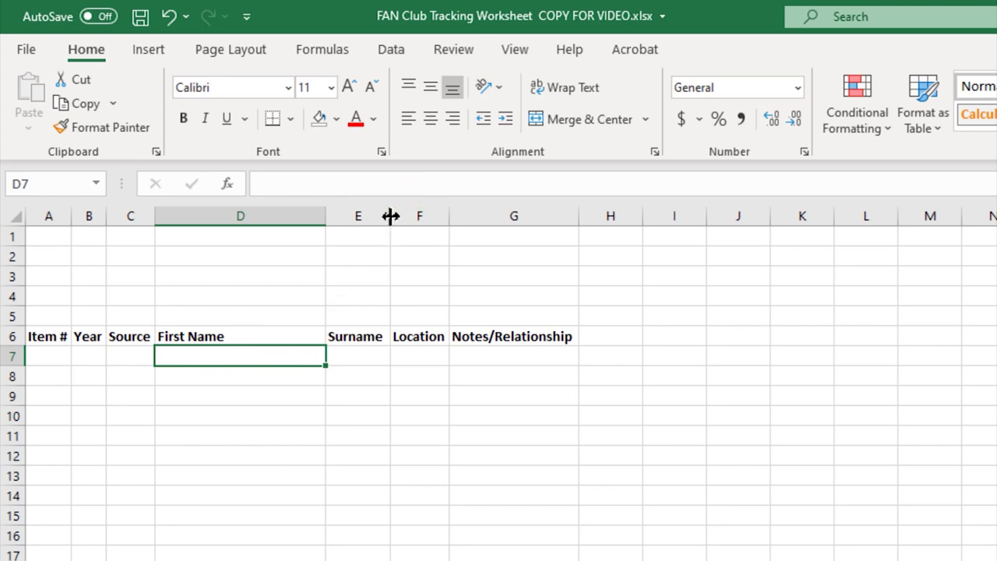
Step: Widen the First Name, Surname and Location columns to one equal width, and slightly widen columns A and B
left_click_drag(391, 215, 427, 216)
left_click(224, 221)
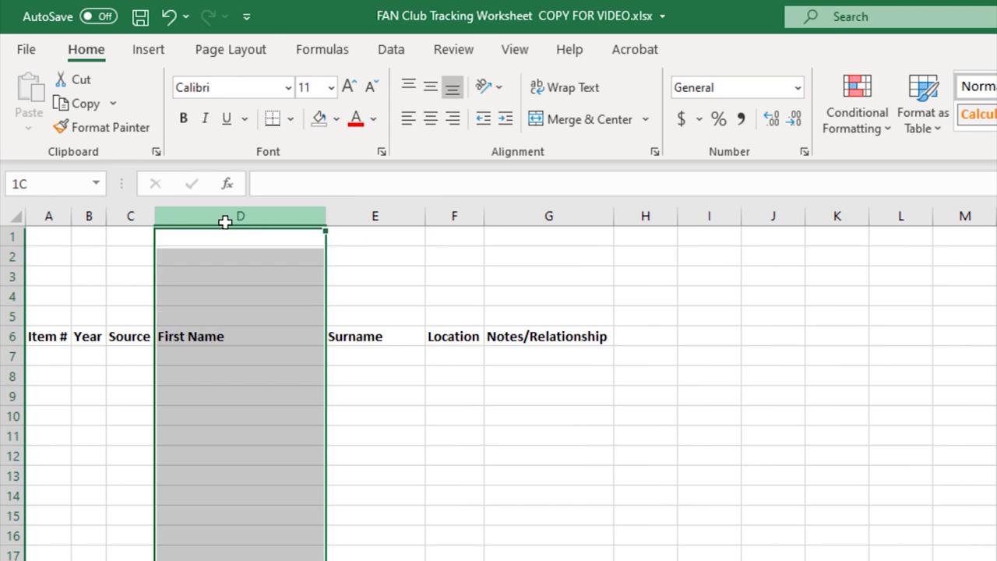
left_click_drag(224, 221, 587, 216)
left_click(514, 457)
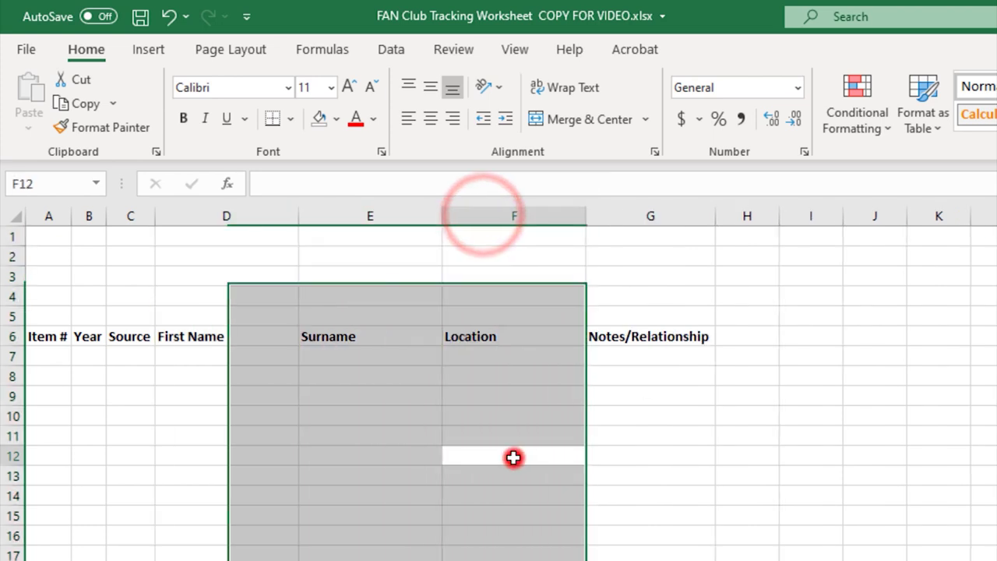
left_click(513, 457)
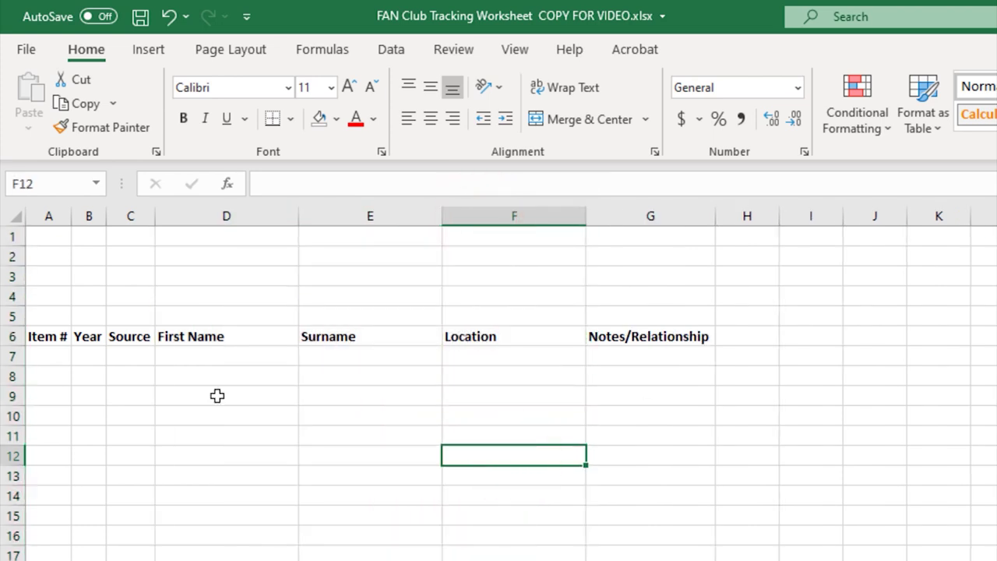
double_click(108, 215)
double_click(70, 222)
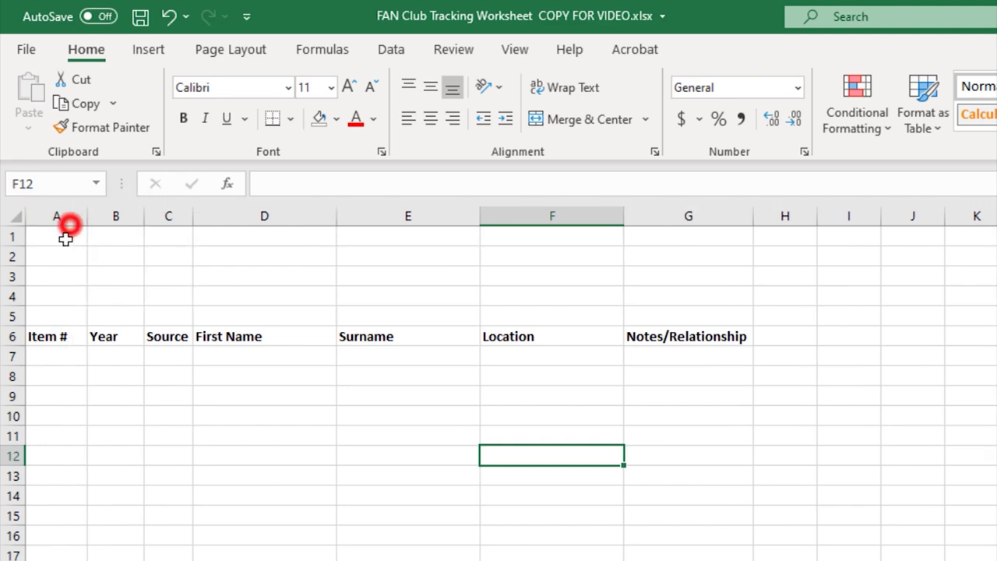
Step: Copy the Primary Ancestor, Project and RESEACH QUESTION labels from the Example sheet into Sheet1, starting at cell B2
left_click_drag(51, 236, 786, 307)
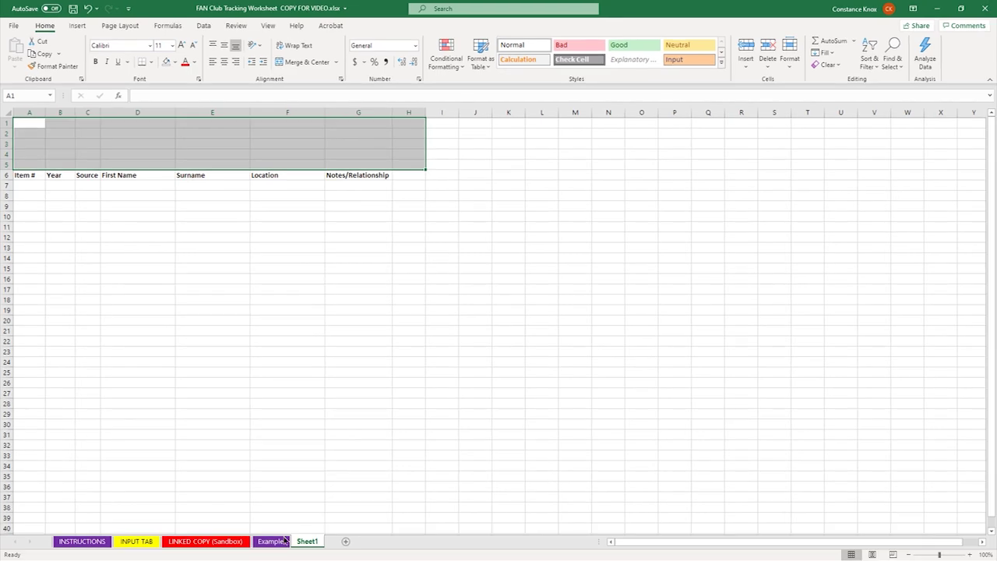
left_click(271, 541)
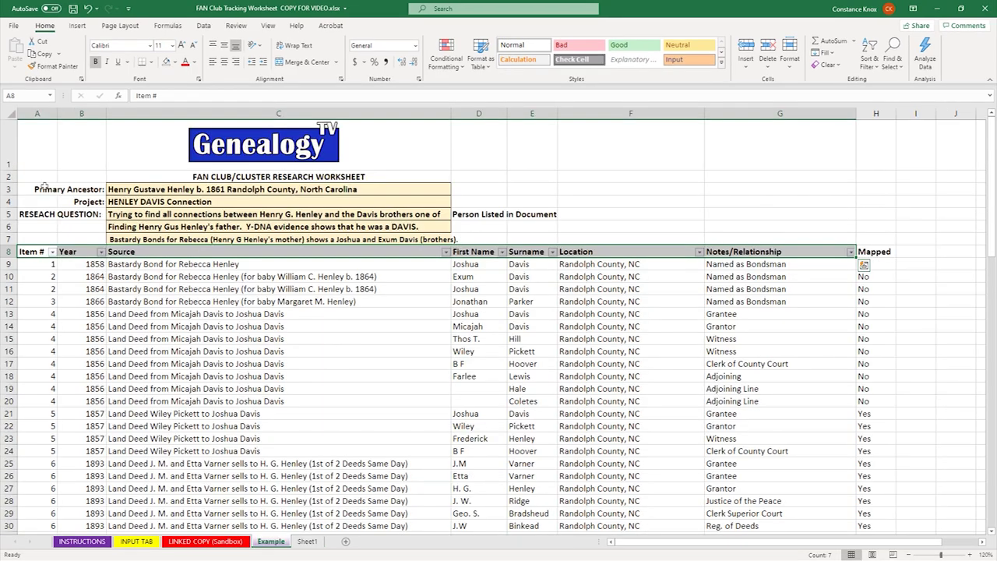
left_click_drag(47, 189, 90, 217)
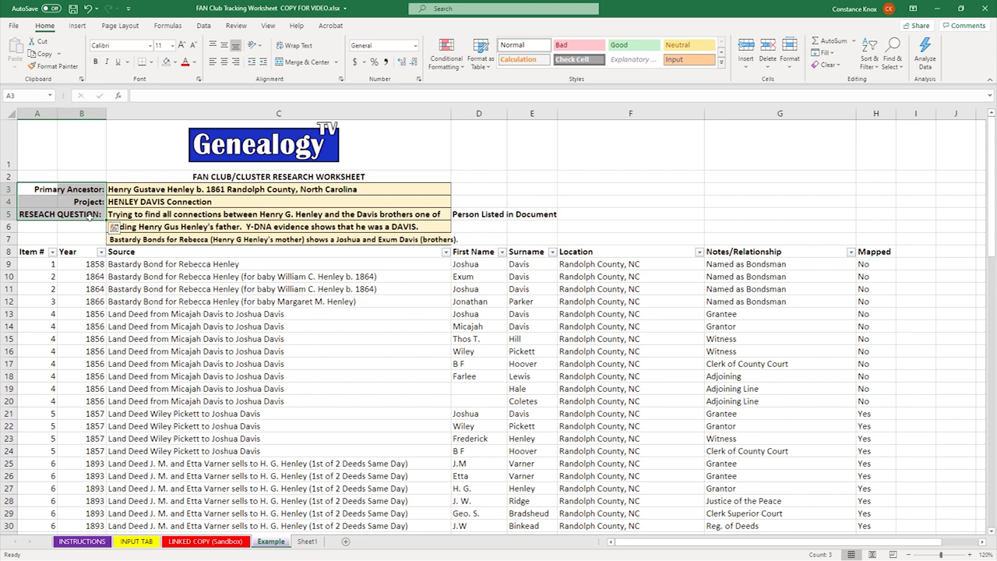
key("ctrl+c")
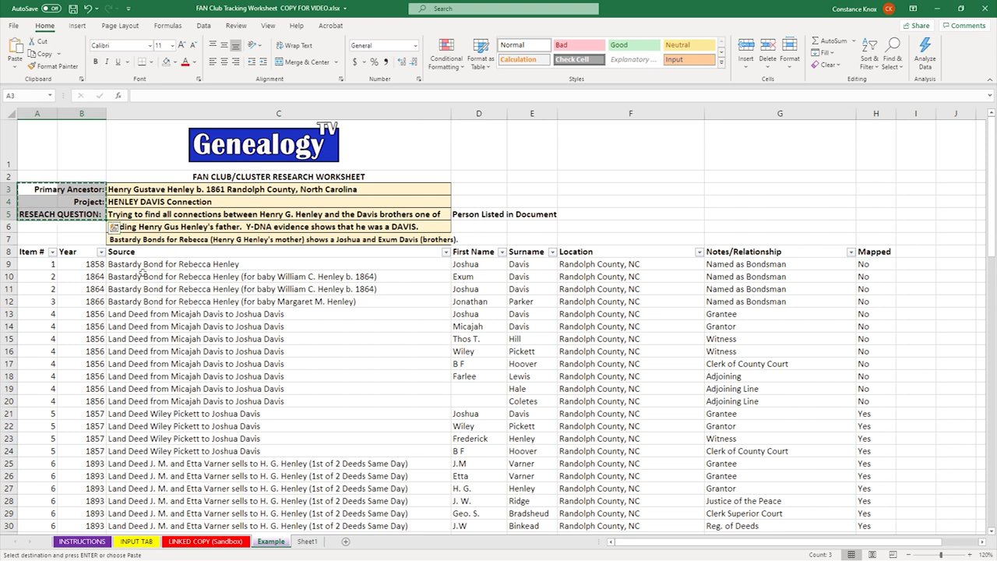
left_click(306, 541)
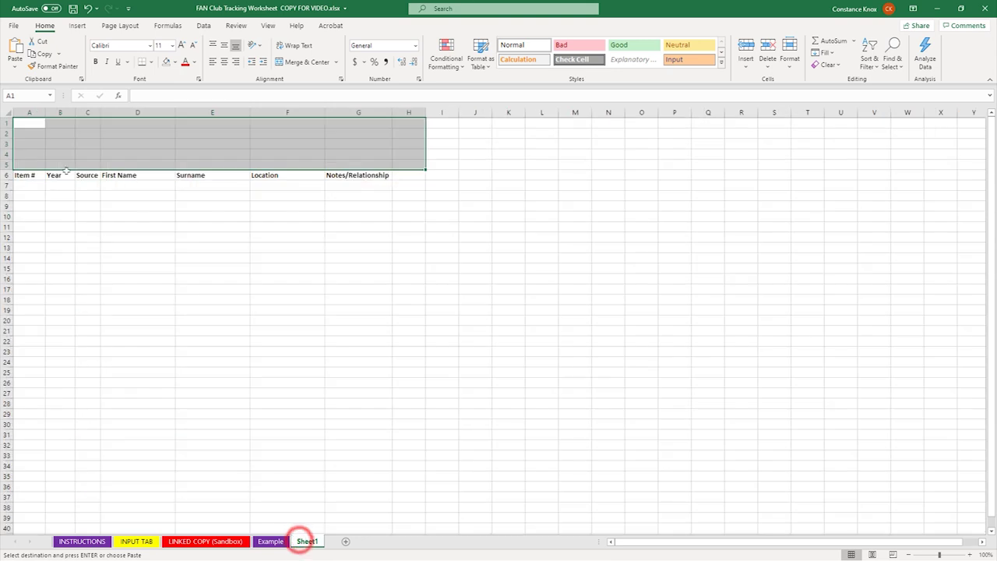
left_click(55, 131)
key("ctrl+v")
left_click(124, 244)
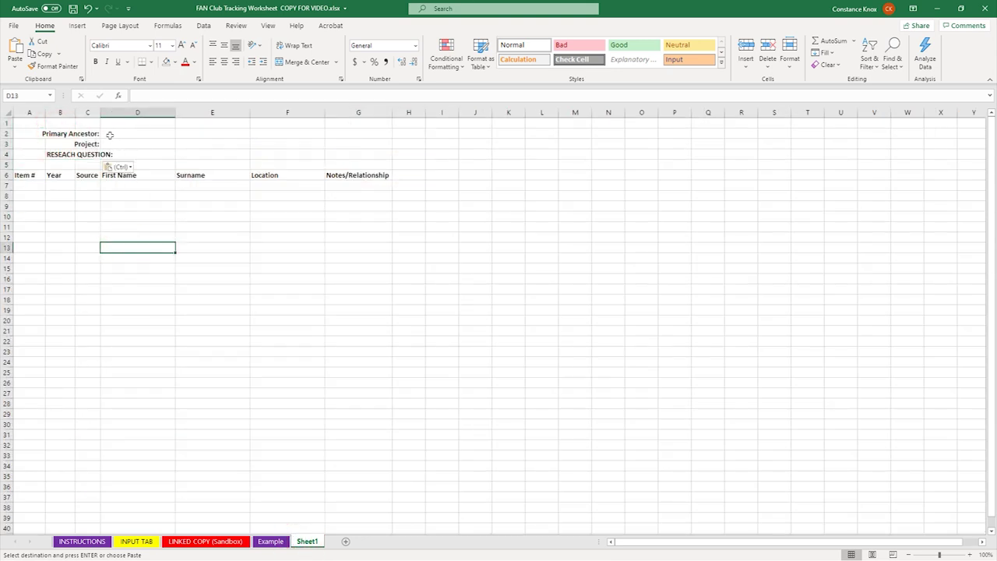
Step: Merge and center D2 through G2 beside Primary Ancestor, and D3 through G3 beside Project
left_click_drag(110, 134, 367, 133)
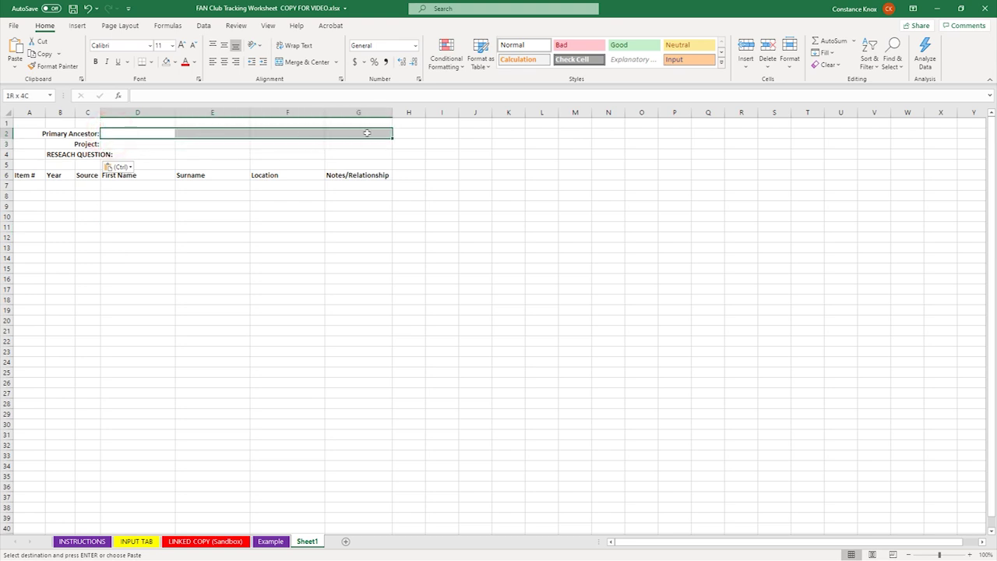
left_click(304, 61)
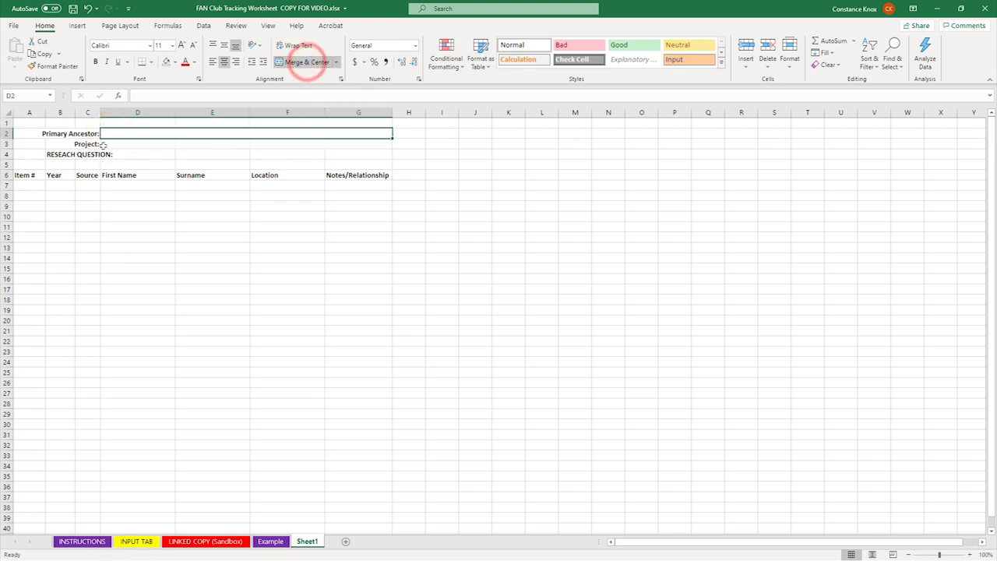
left_click_drag(125, 144, 356, 143)
left_click(313, 64)
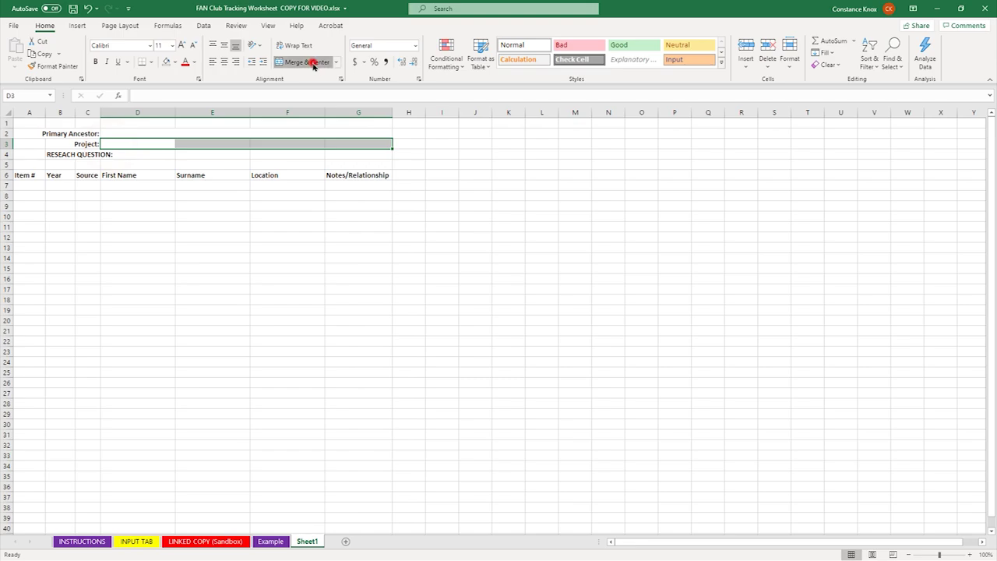
Step: Right-align the RESEACH QUESTION label in C4 and merge and center D4 through G4 beside it
left_click(67, 155)
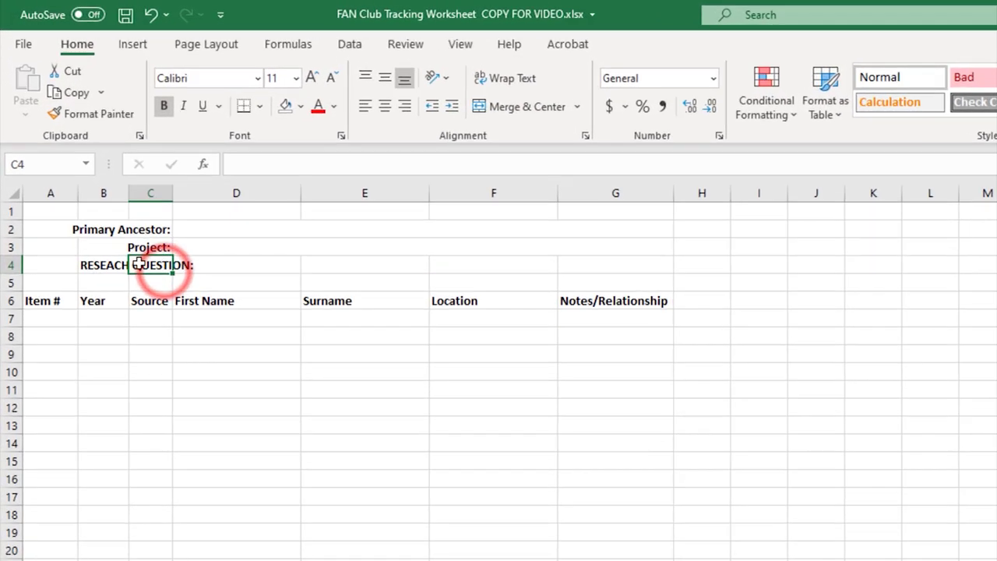
left_click(82, 163)
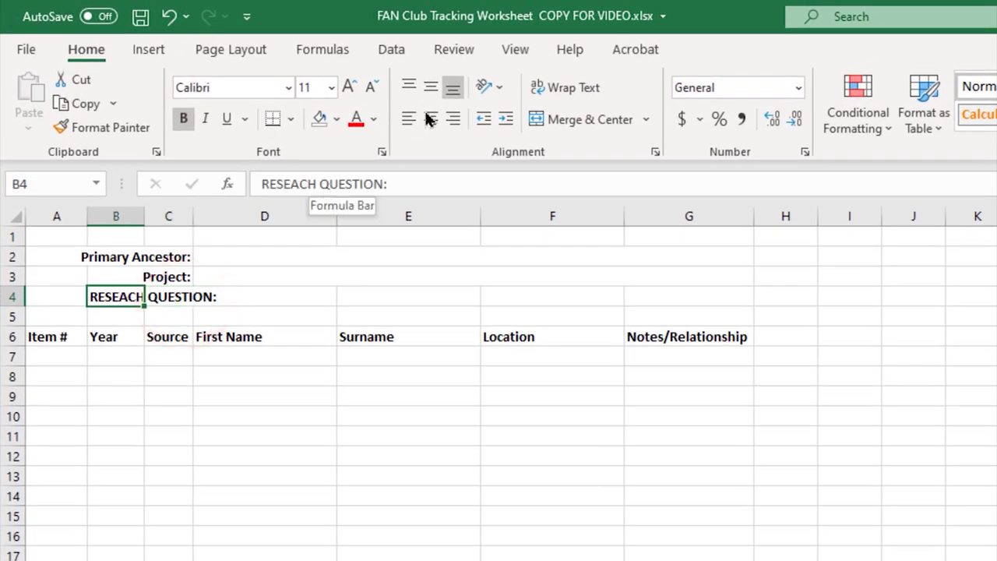
left_click(454, 120)
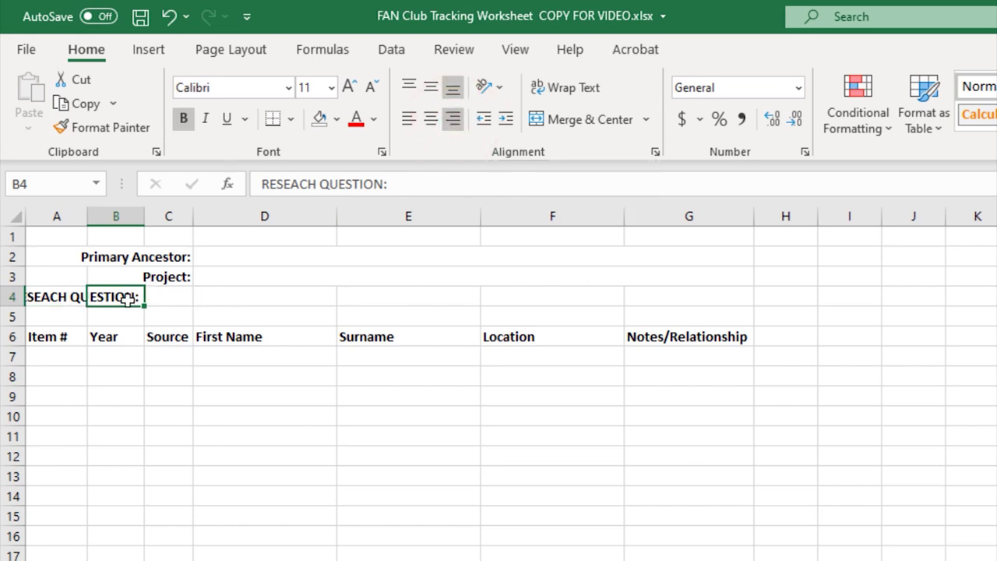
left_click_drag(123, 307, 705, 301)
left_click(578, 120)
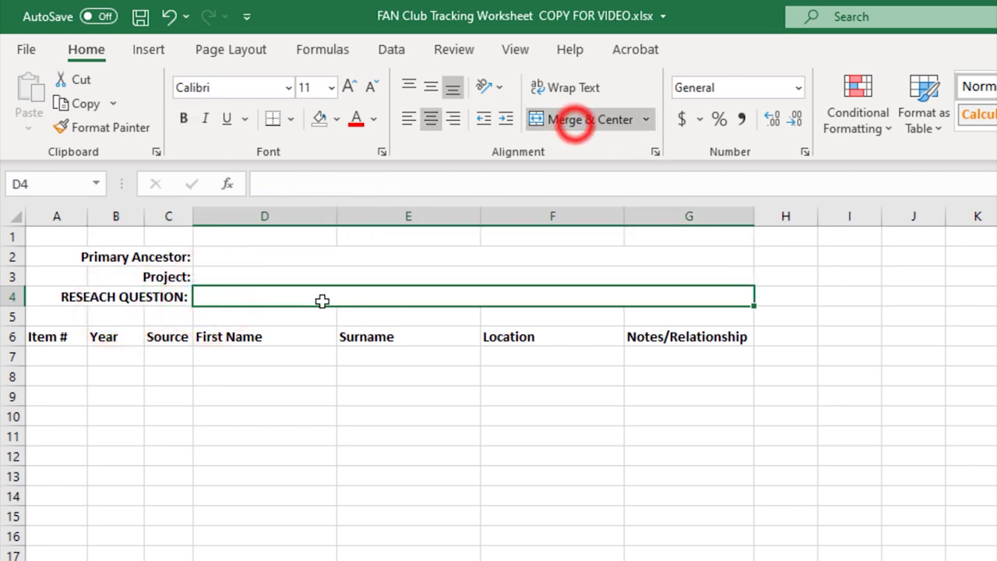
left_click(293, 273)
left_click(257, 255)
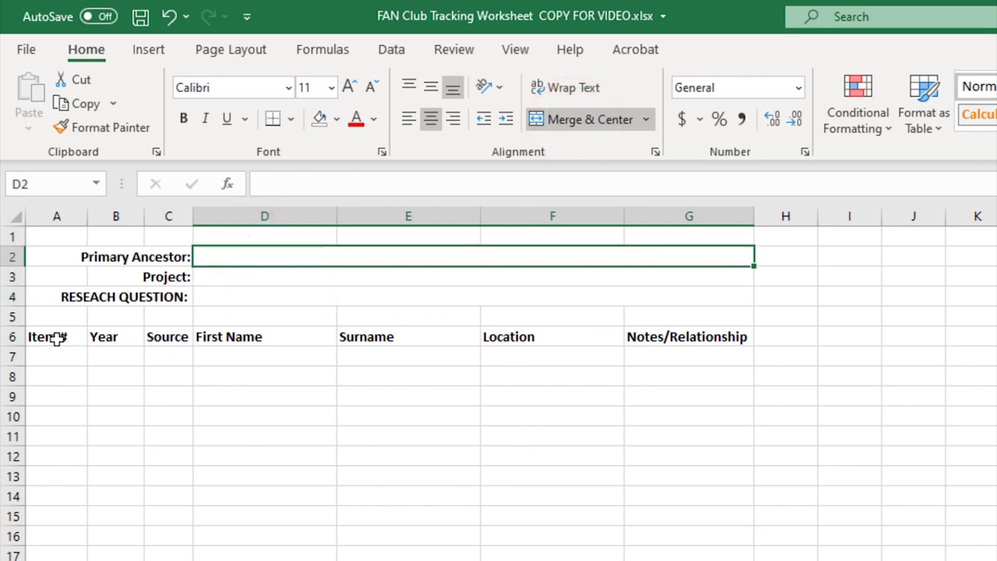
Step: Add filters to the headings in A6 through G6 and check the First Name filter's list
left_click_drag(56, 338, 744, 337)
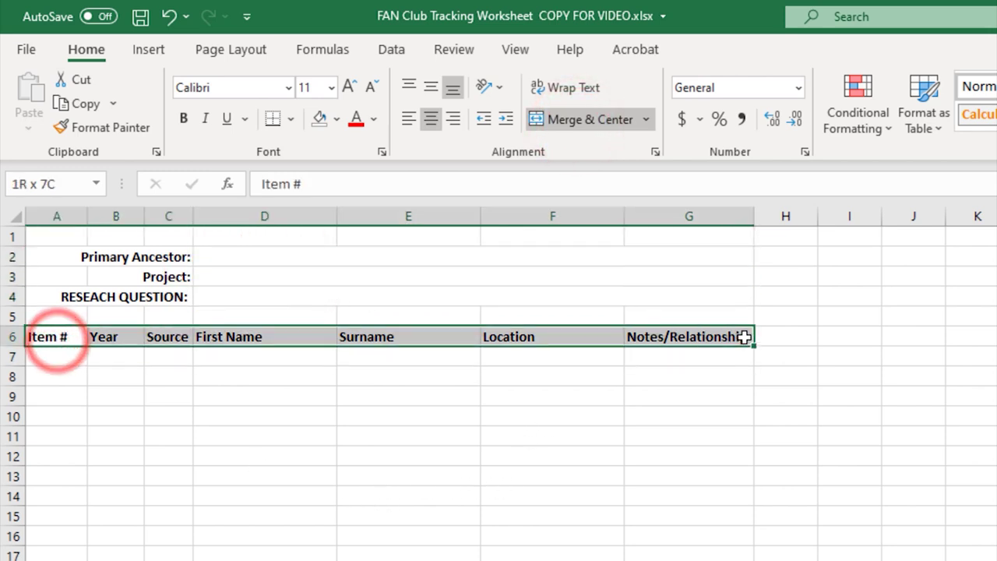
left_click(745, 454)
left_click_drag(39, 337, 727, 335)
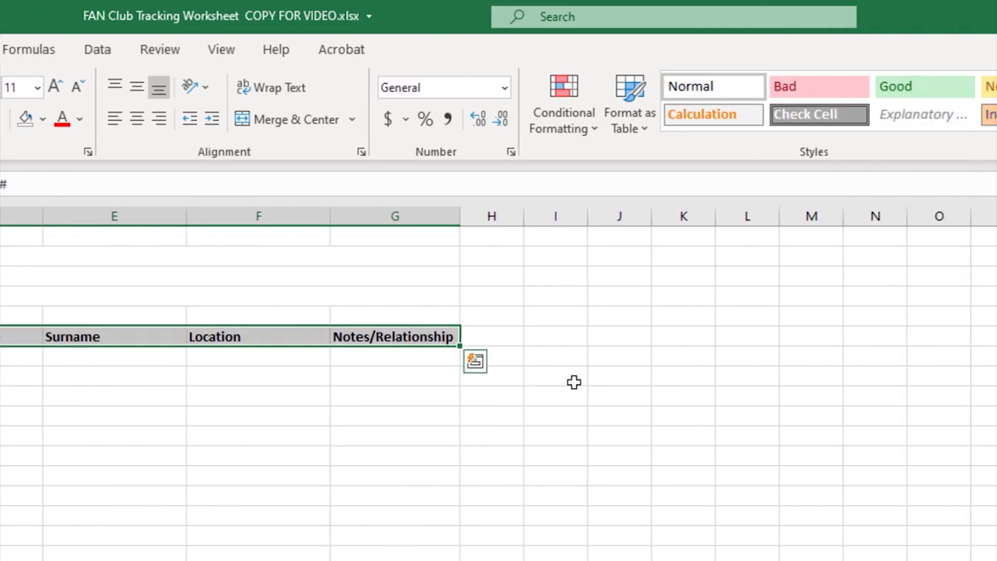
left_click(752, 132)
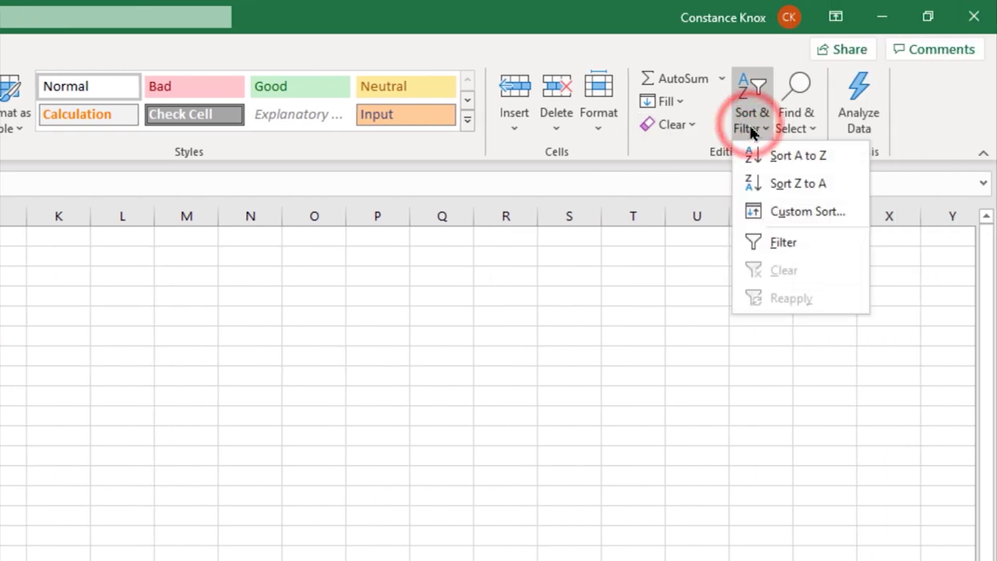
left_click(783, 243)
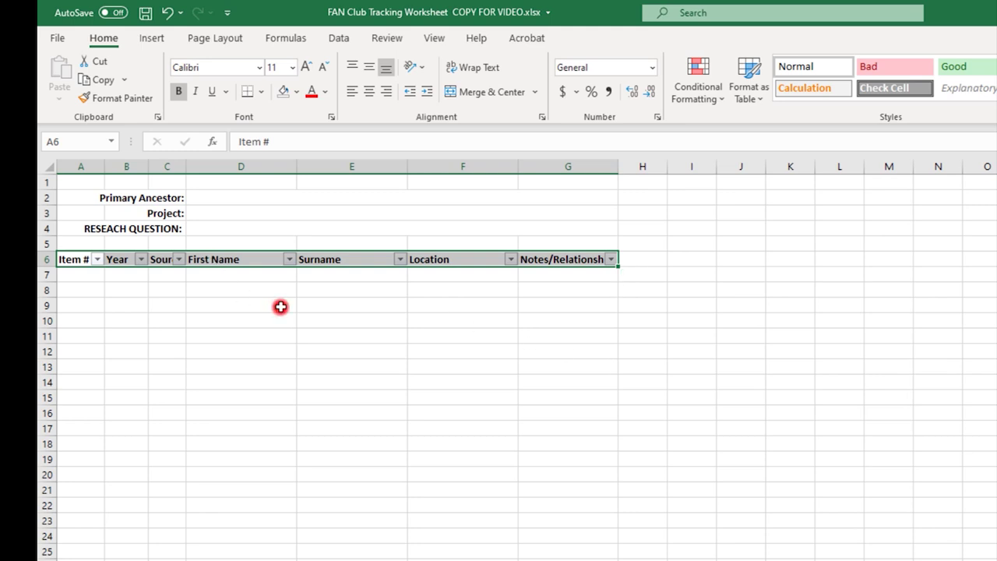
left_click(281, 306)
left_click(289, 259)
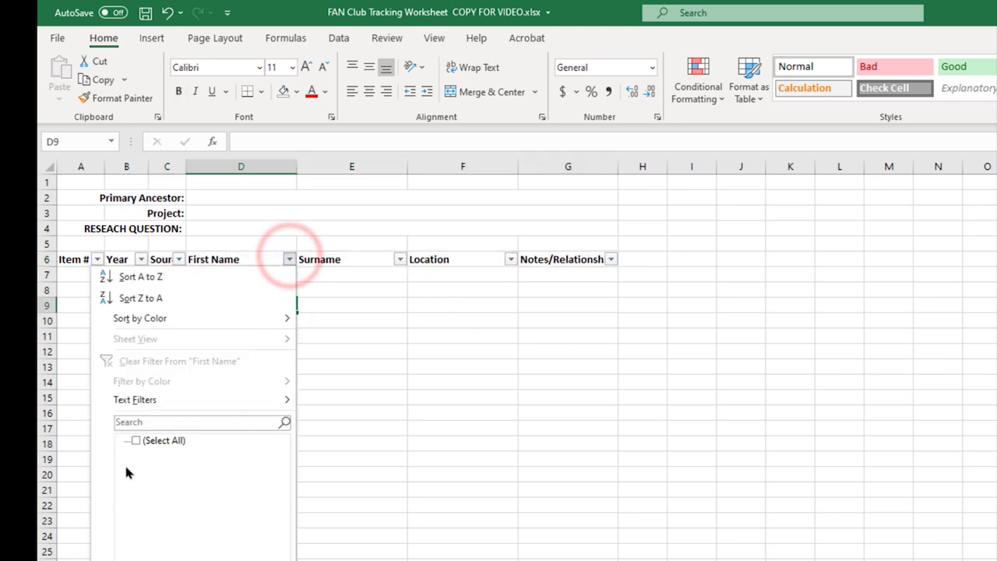
left_click(144, 487)
left_click(412, 455)
Step: Enter the Y-DNA family's surname in E7 and the primary ancestor's surname in E8 as sample Surname entries
left_click(370, 279)
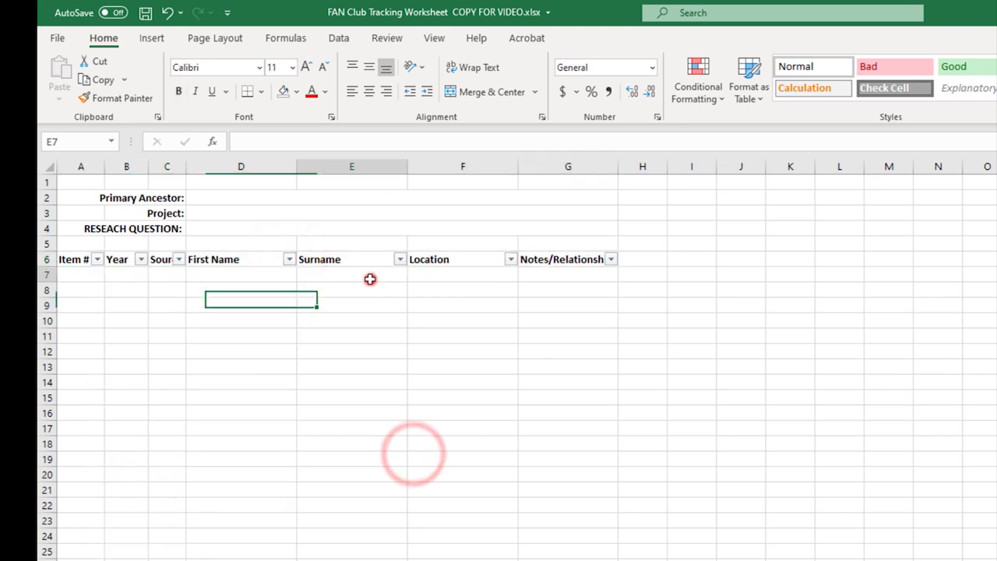
type("Davis")
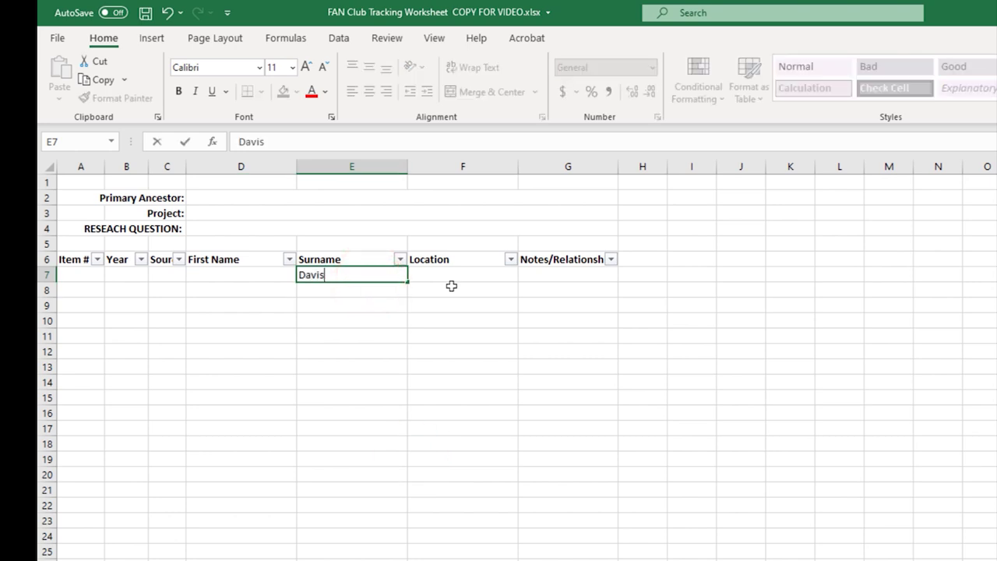
key("Return")
type("Henley")
key("Return")
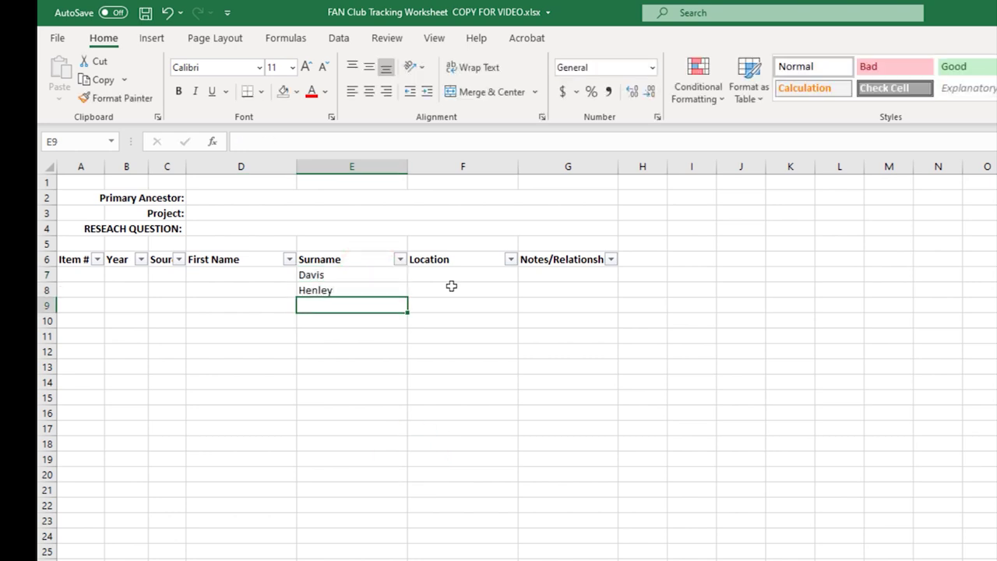
Step: Enter two more common sample surnames in E9 and E10 of the Surname column
type("Smith")
key("Return")
type("Jones")
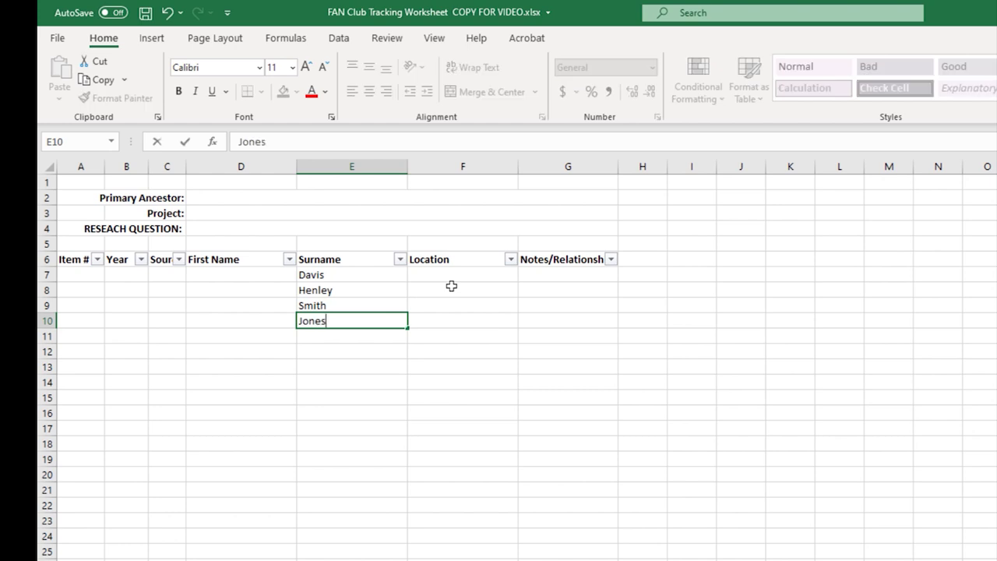
key("Return")
Step: Filter the Surname column to hide the two sample surnames from E9 and E10, and clear the filter again
left_click(399, 260)
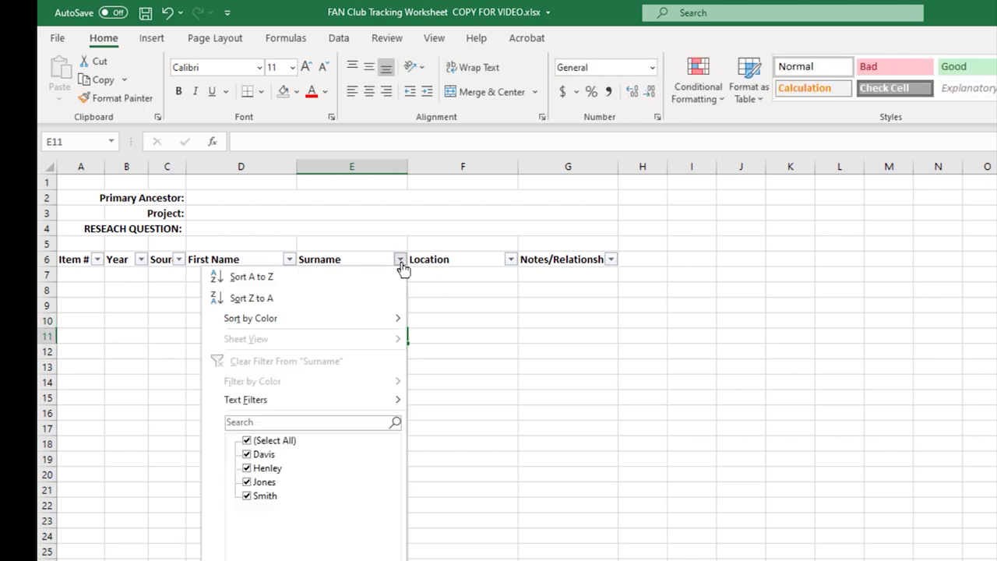
left_click(247, 496)
key("Escape")
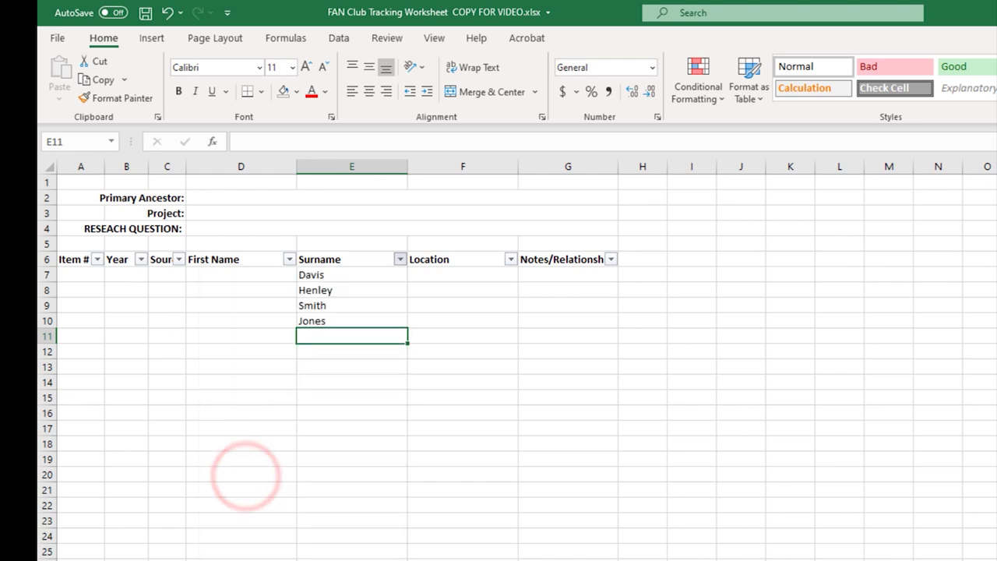
mouse_move(400, 263)
left_click(401, 260)
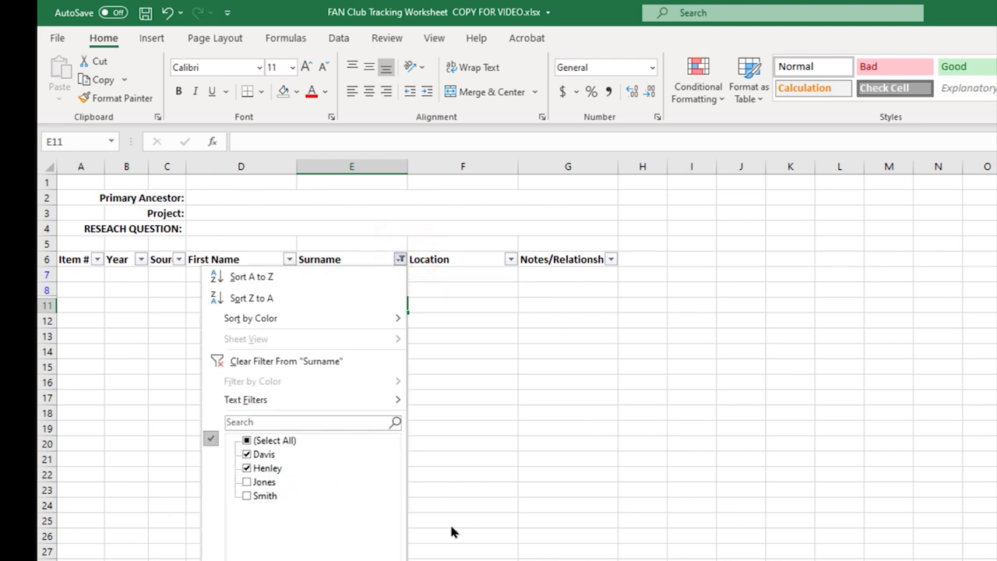
left_click(806, 100)
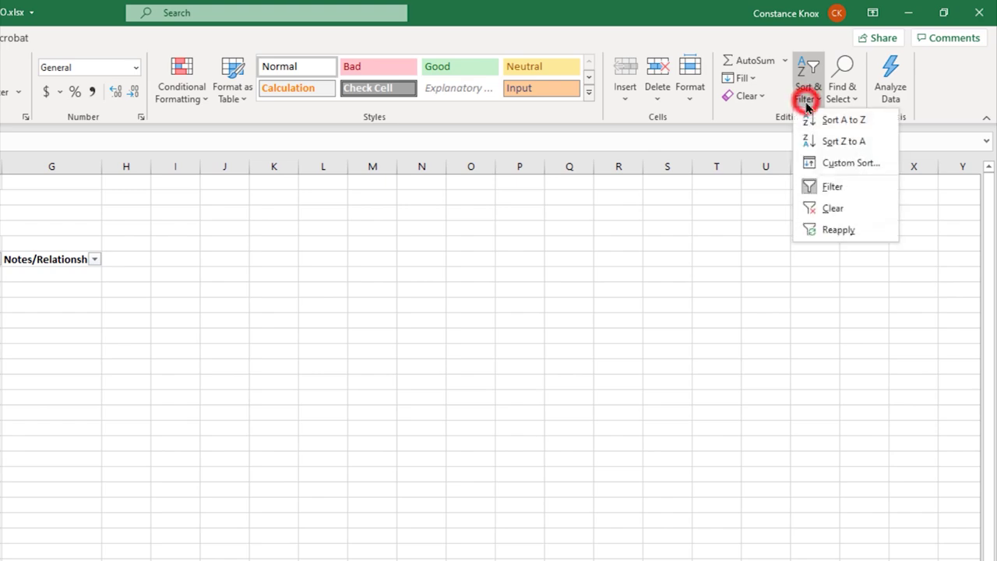
left_click(833, 209)
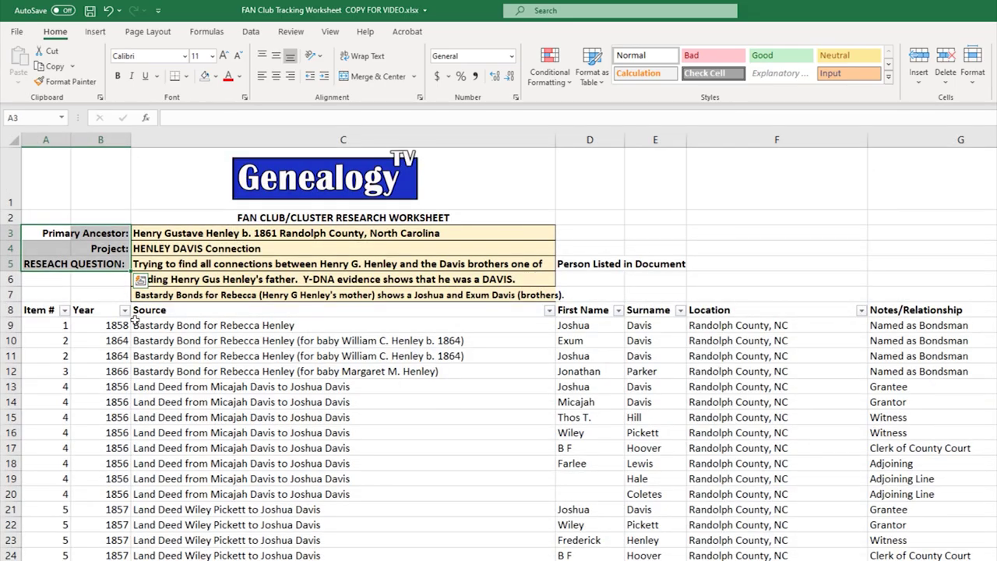
Step: On the Example sheet, filter the Year column to show only 1853, 1856, 1857 and 1864
left_click(125, 310)
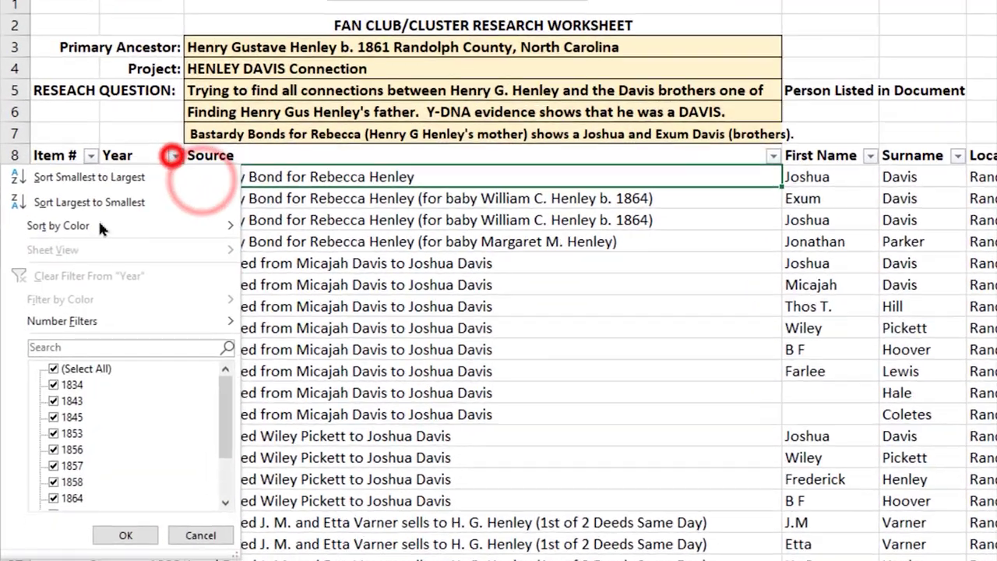
left_click(69, 459)
left_click(37, 507)
left_click(38, 518)
left_click(77, 455)
left_click(75, 485)
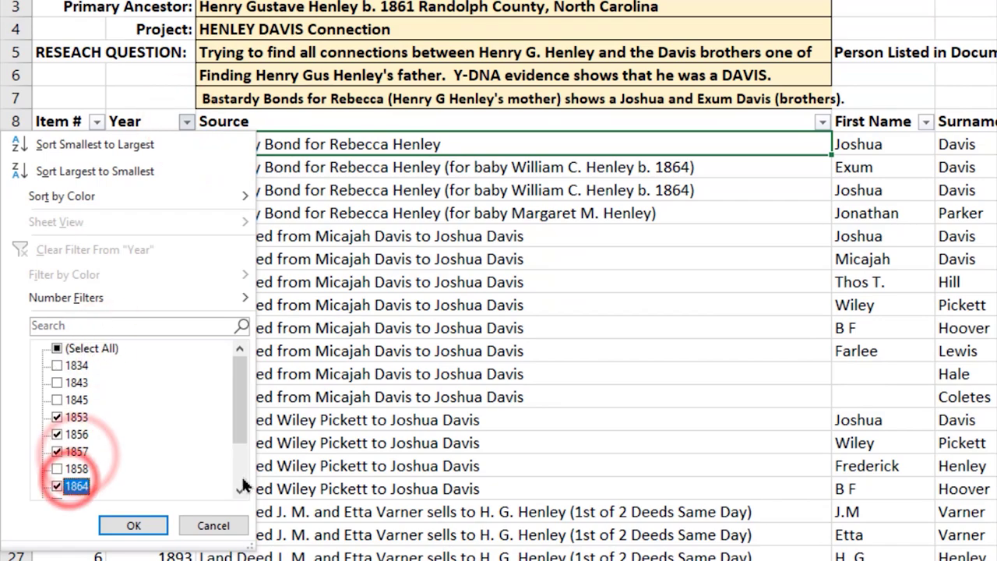
left_click(133, 525)
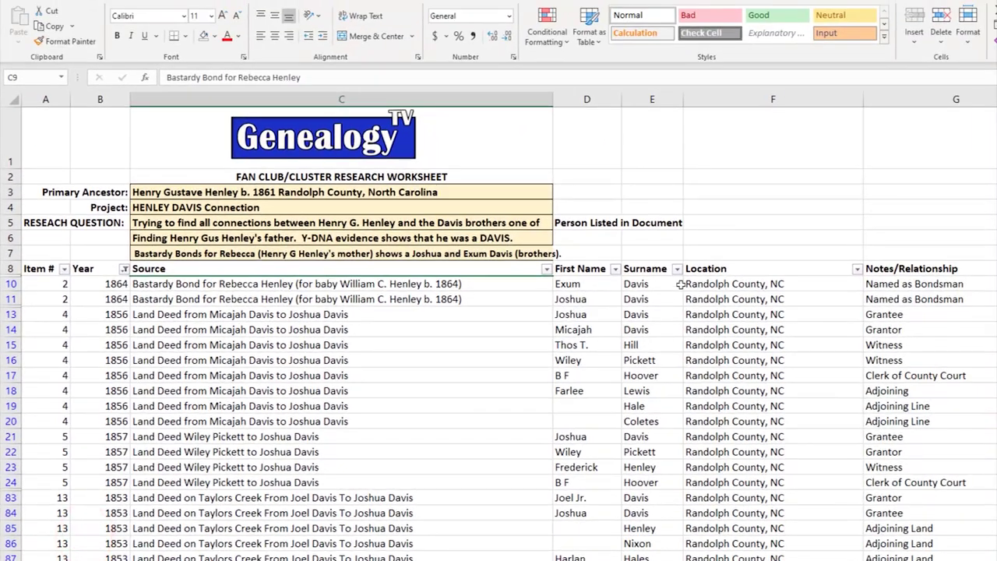
Step: Filter the Surname column to exclude the Y-DNA family's surname and the surname listed directly below it
left_click(678, 269)
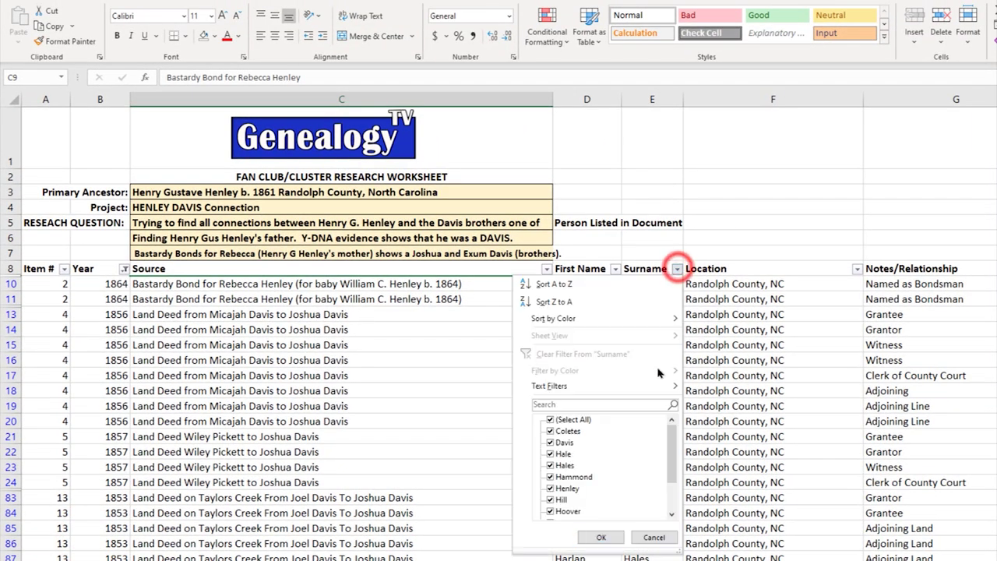
left_click(562, 442)
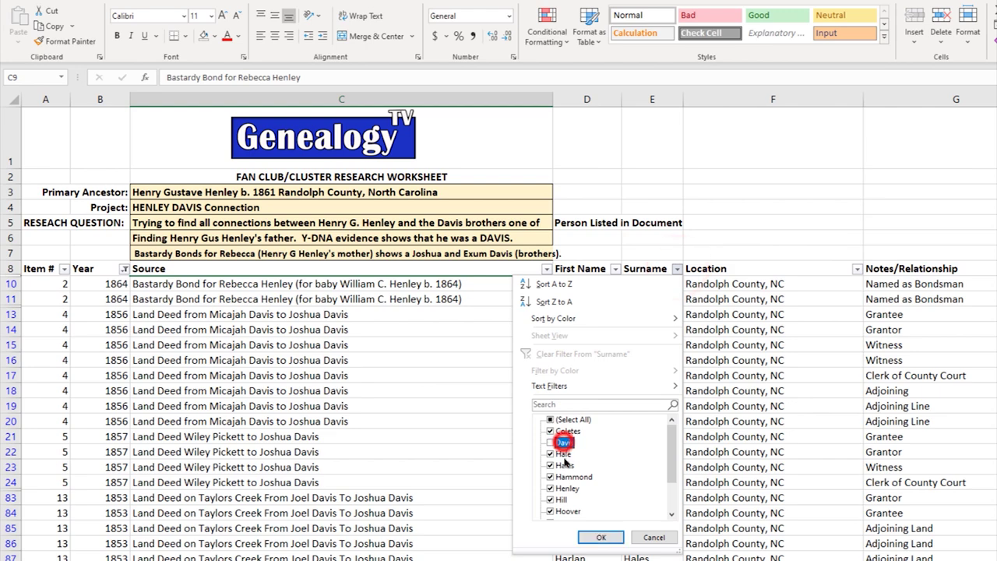
left_click(604, 535)
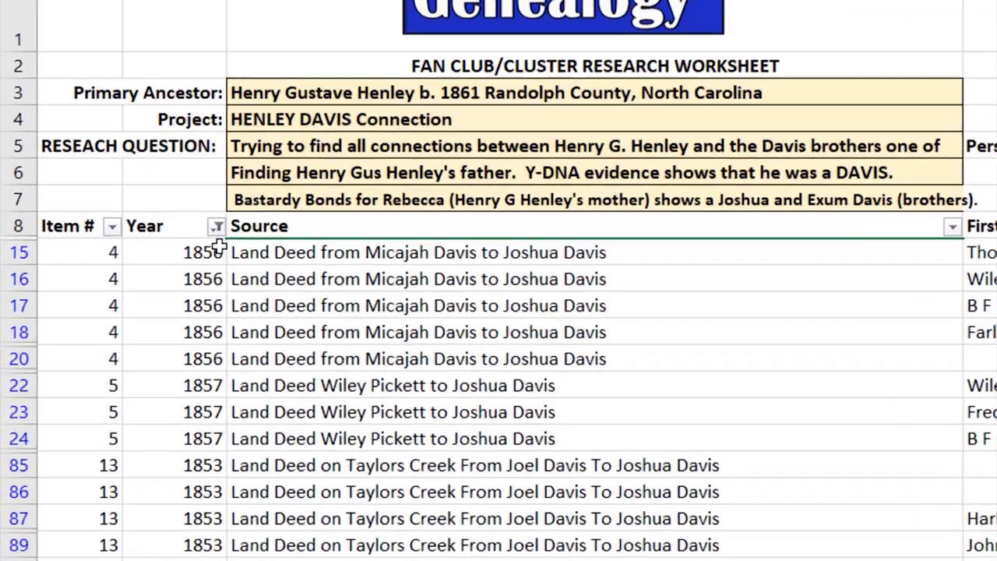
Step: Clear the Year and Surname filters on the Example sheet to show all rows again
left_click(124, 268)
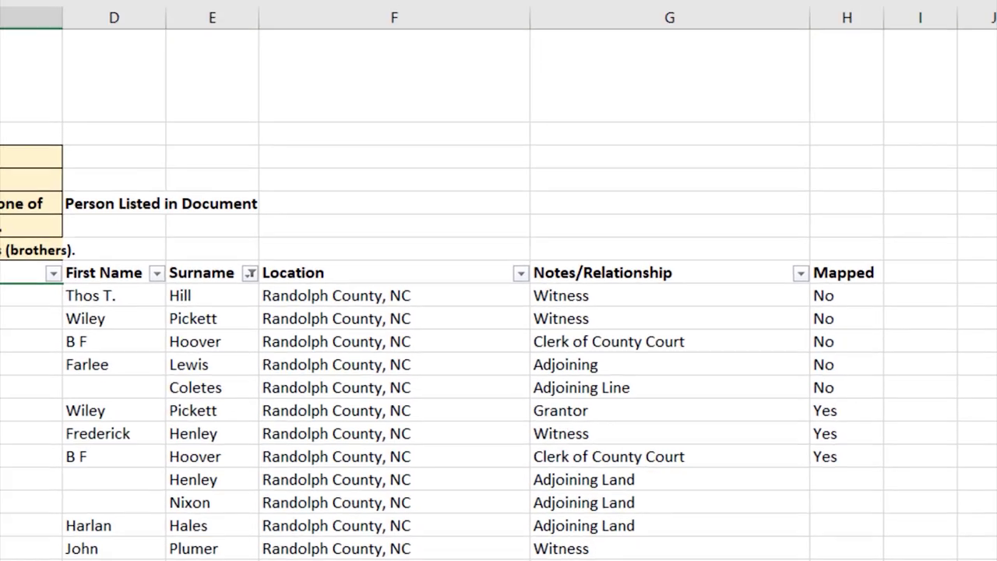
left_click(785, 93)
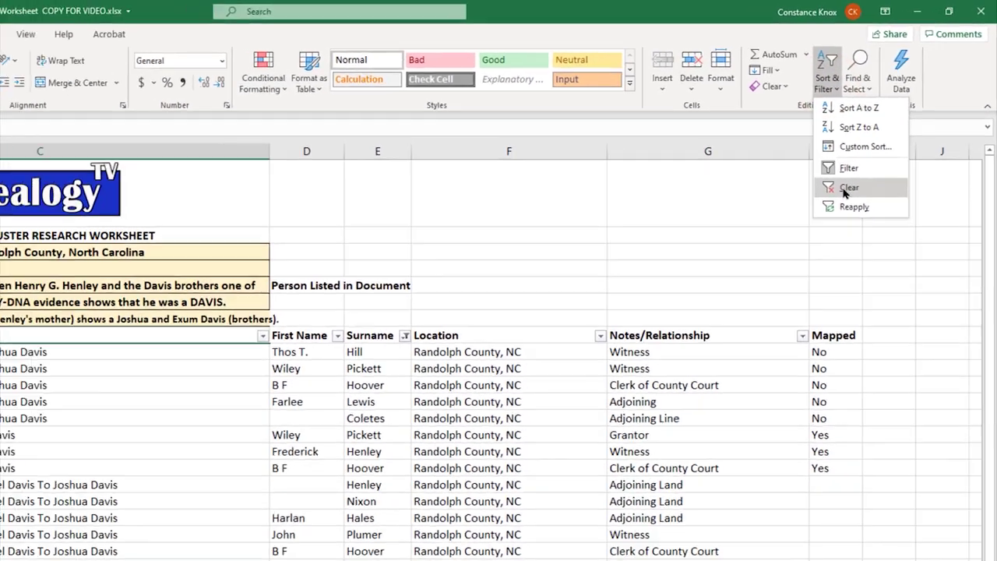
left_click(846, 188)
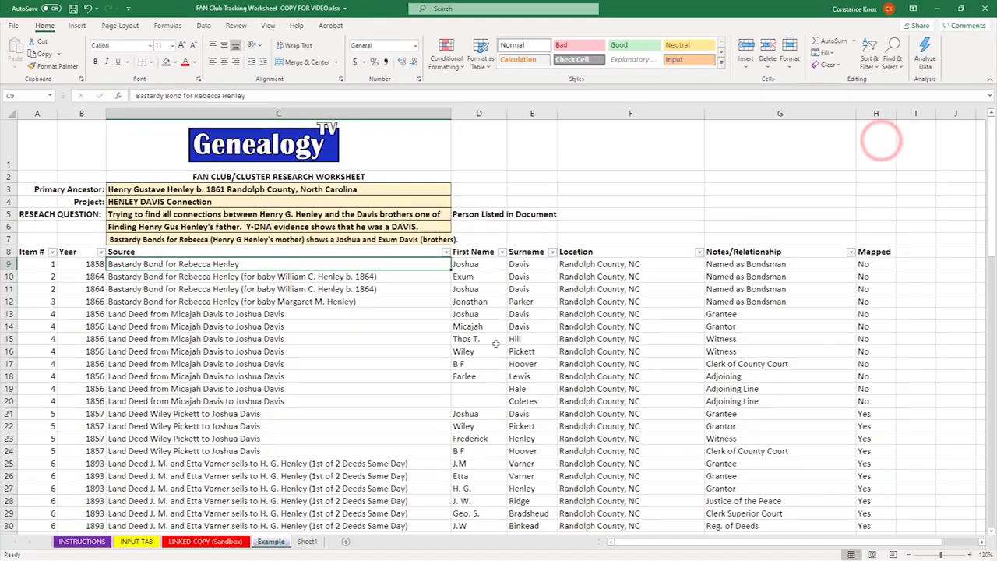
left_click(156, 517)
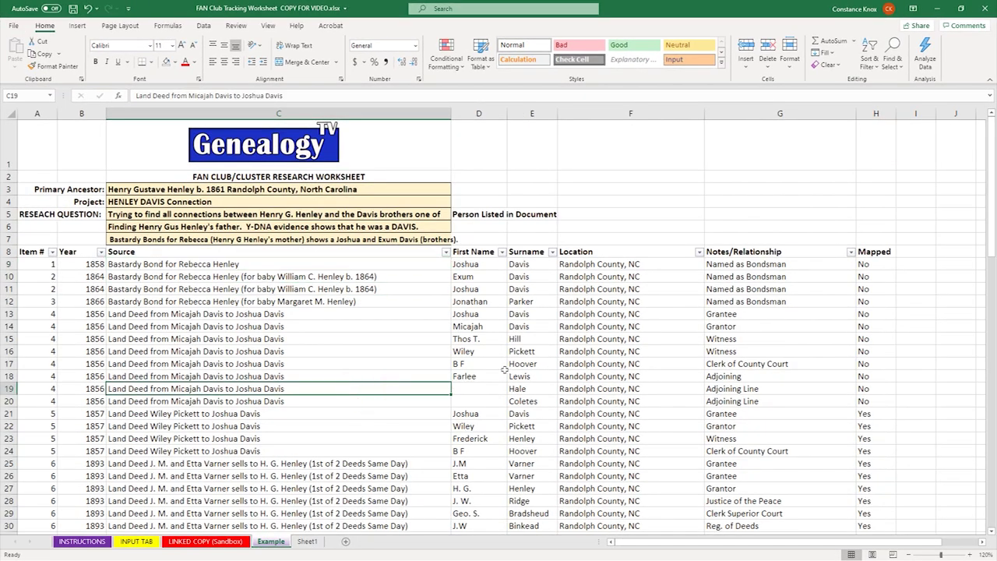
Step: Review the entry area A12 to G29 on the INPUT TAB sheet and the matching LINKED COPY (Sandbox) sheet
left_click(307, 541)
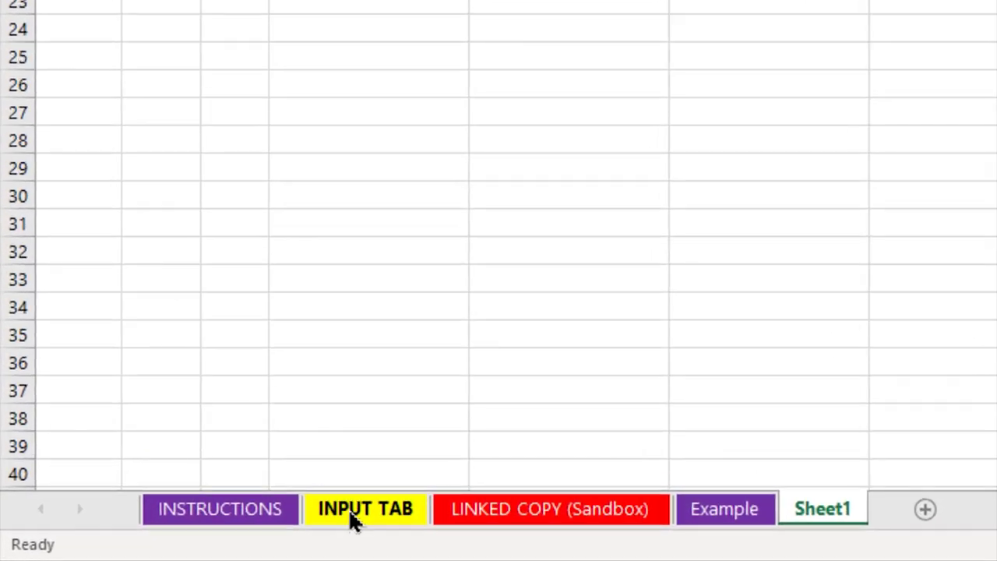
left_click(131, 542)
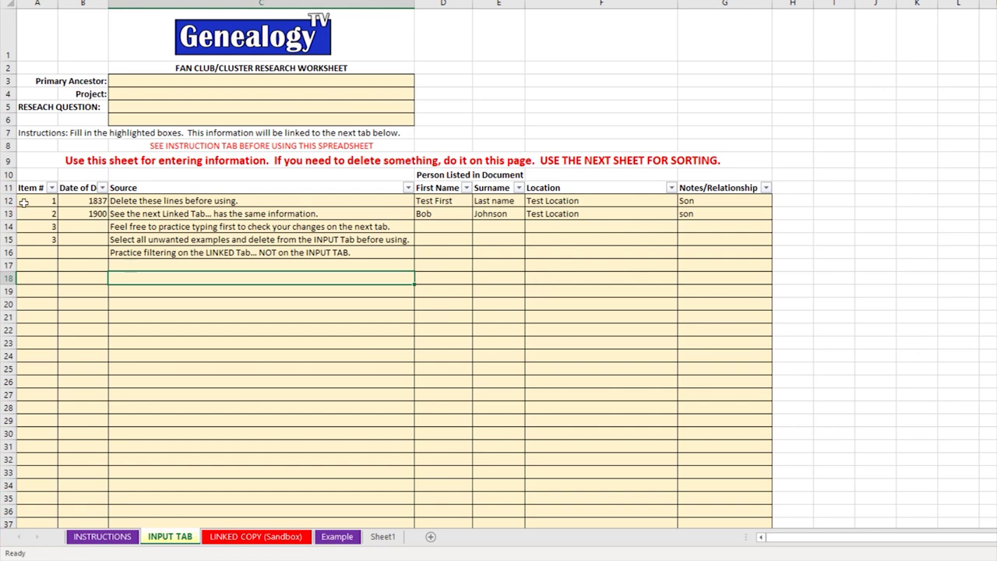
mouse_move(24, 202)
left_mouse_down()
mouse_move(554, 358)
mouse_move(677, 418)
mouse_move(724, 421)
left_mouse_up()
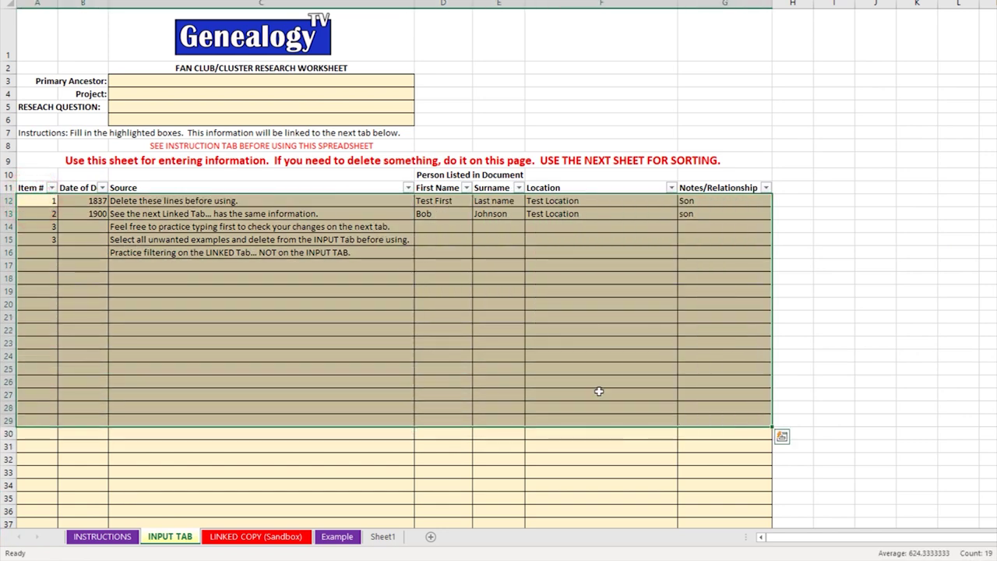
left_click(598, 391)
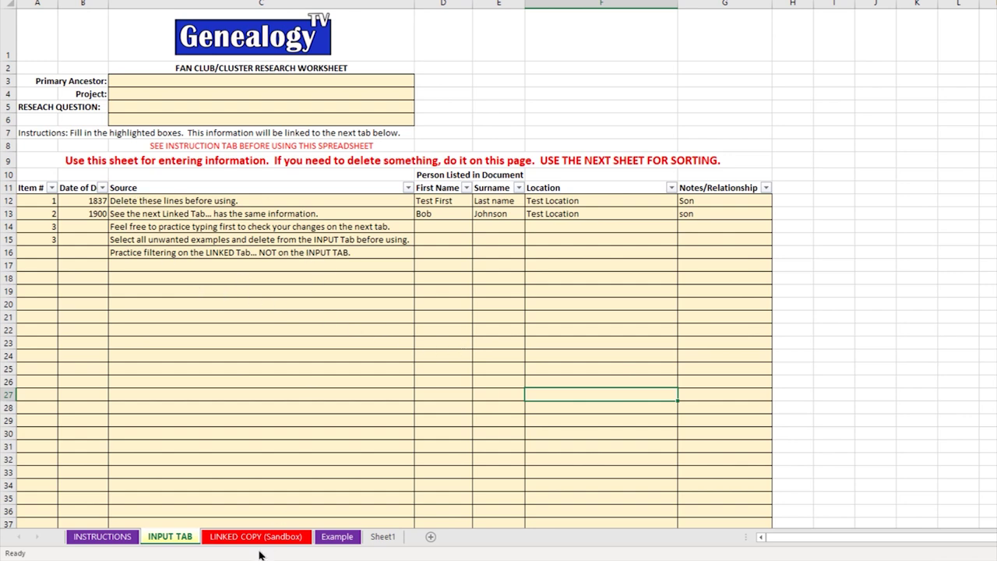
left_click(180, 348)
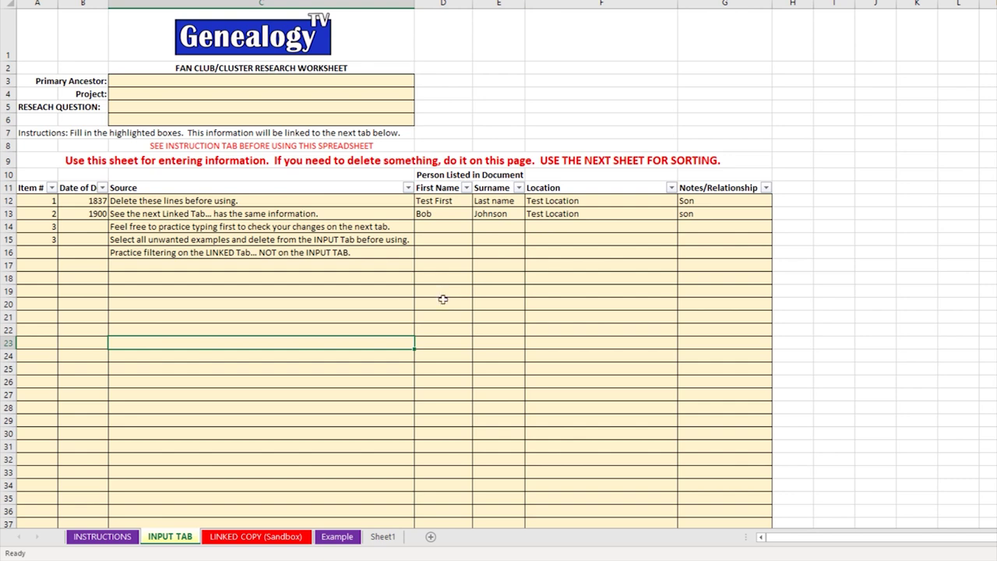
left_click(236, 251)
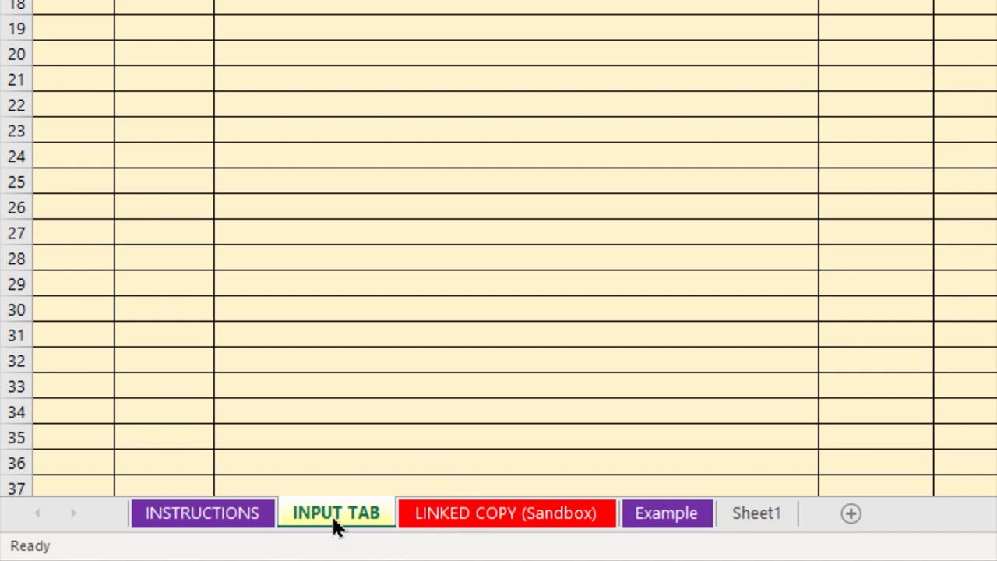
left_click(455, 520)
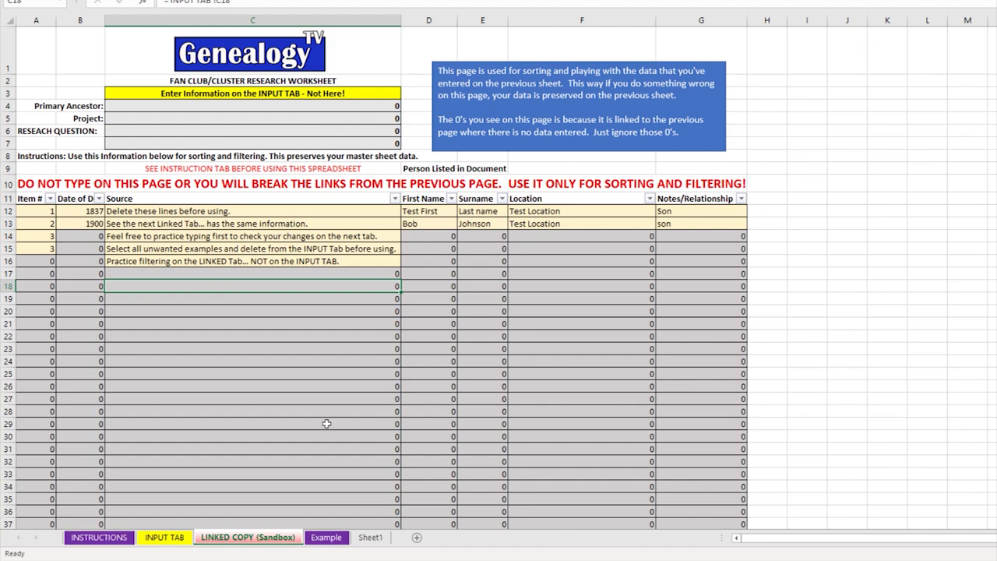
Step: Enter a sample primary ancestor's full name in C3 of INPUT TAB and check it on the LINKED COPY (Sandbox) sheet
left_click(167, 537)
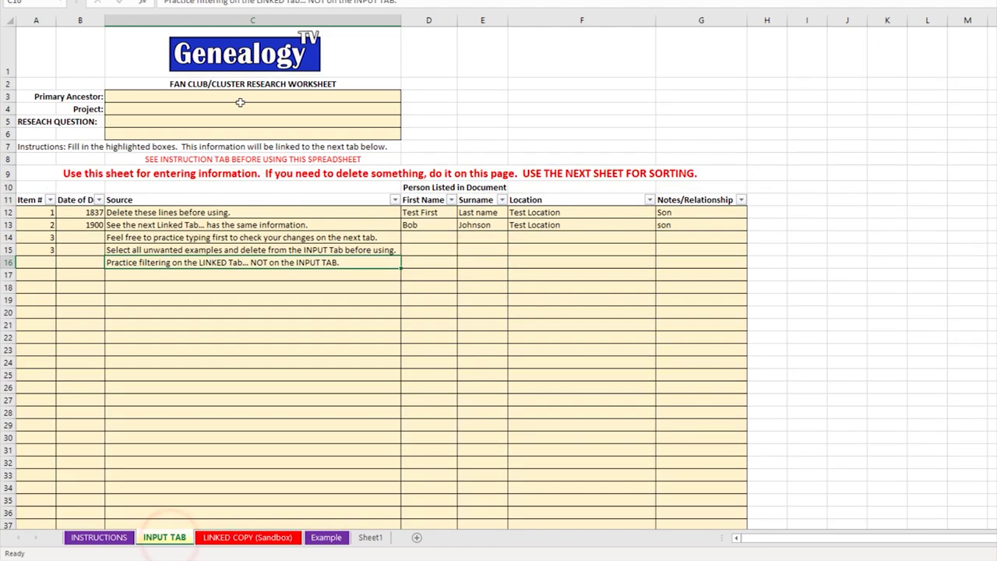
left_click(241, 98)
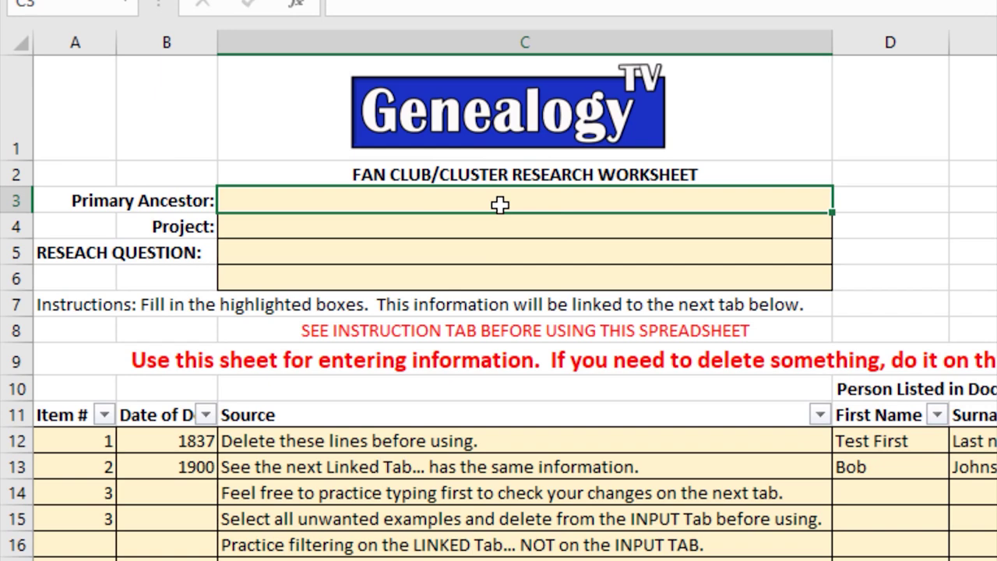
type("John Smith")
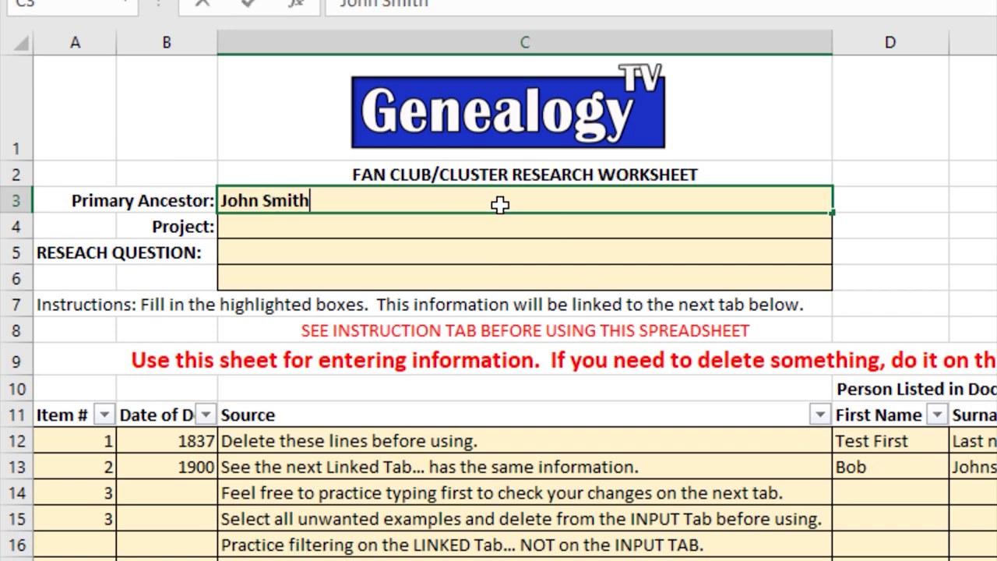
key("Return")
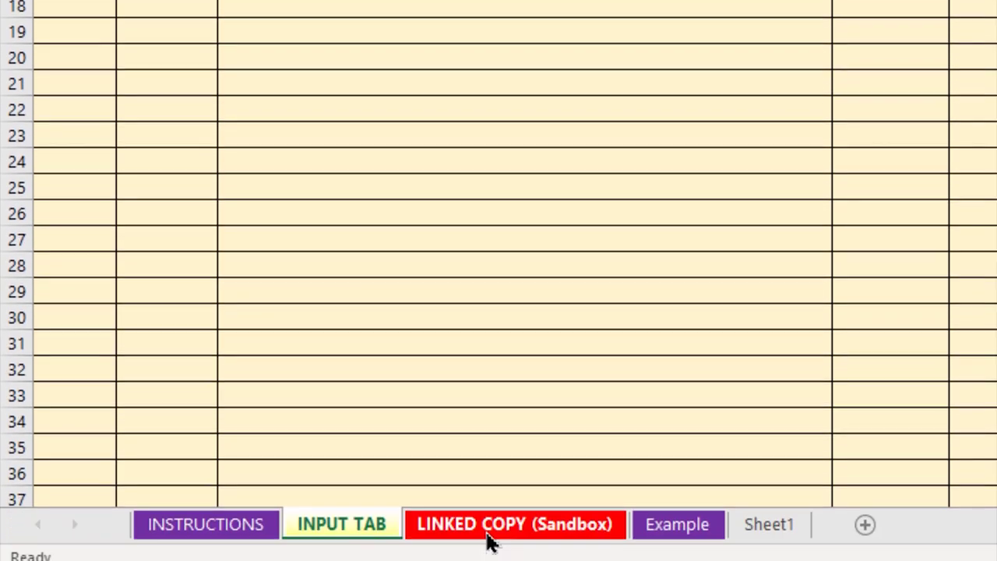
left_click(488, 537)
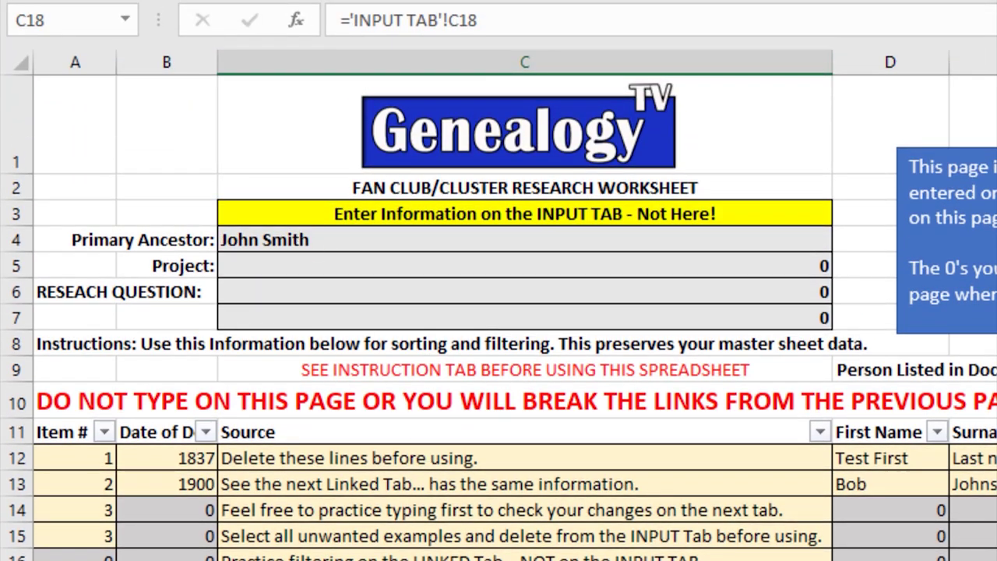
key("ctrl+Page_Up")
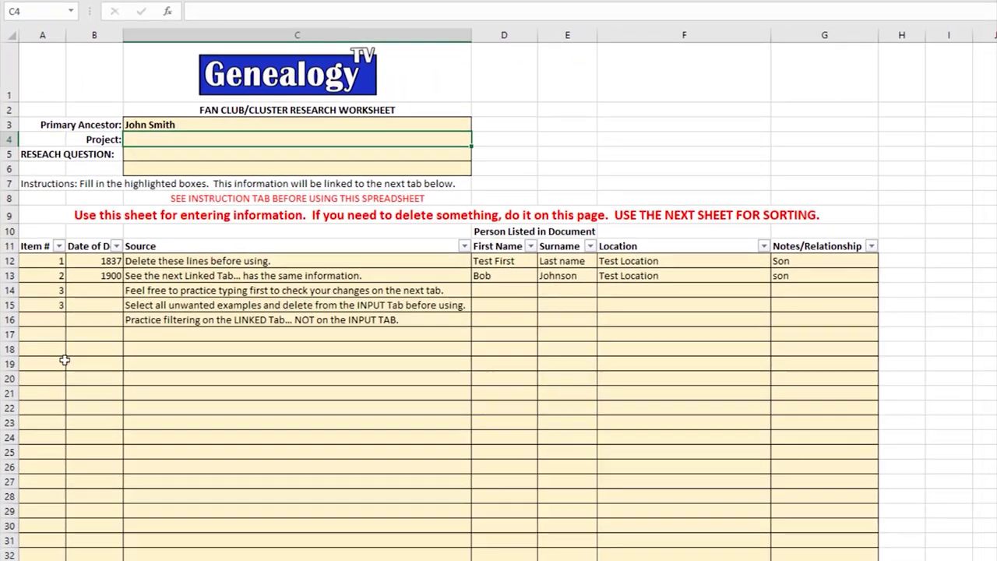
Step: In row 17 of INPUT TAB, enter 5 as the item number and 1920 as the date
left_click(62, 356)
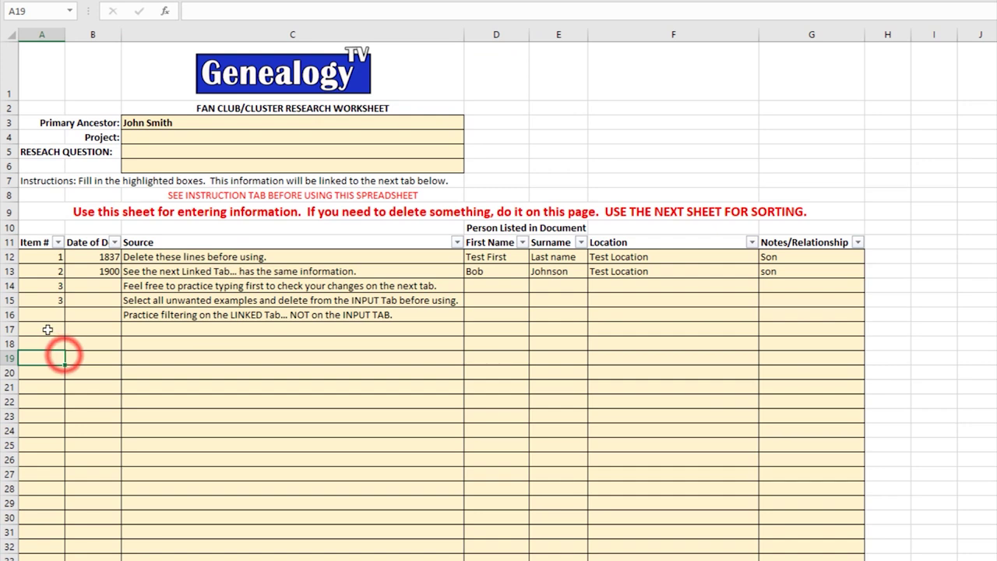
left_click(48, 330)
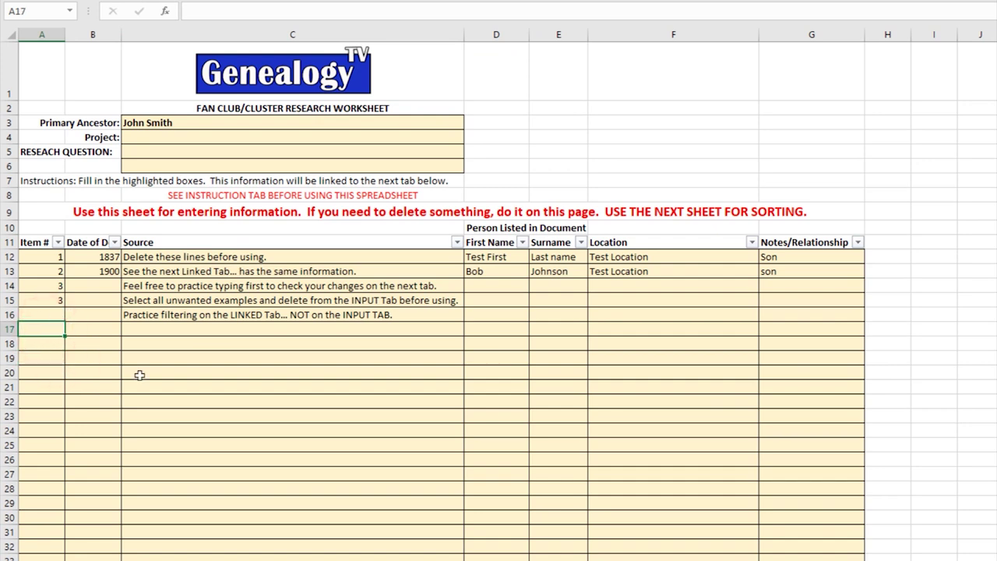
key("Tab")
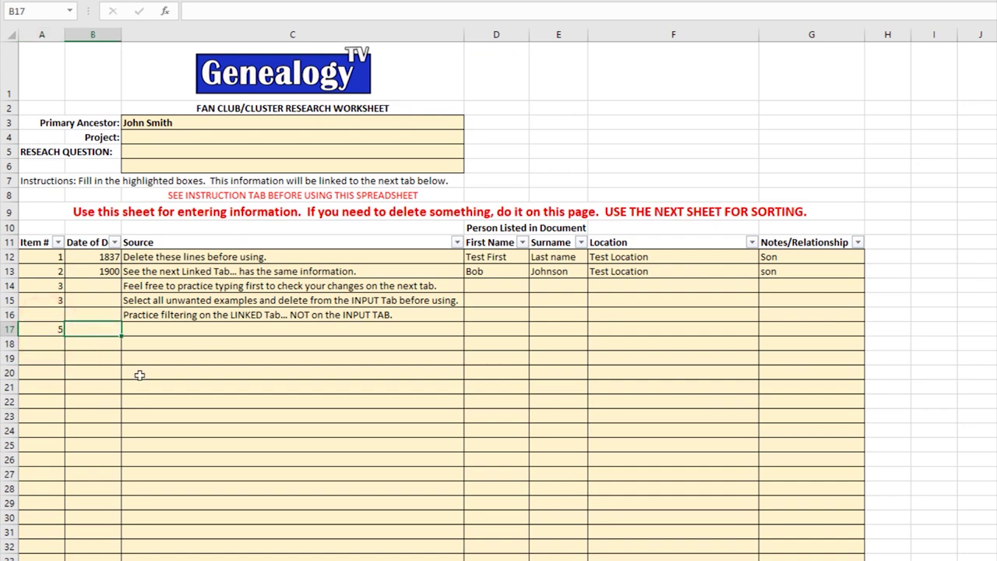
type("1920")
key("Tab")
Step: Enter Will followed by the sample ancestor's full name as the source in C17 of INPUT TAB
type("Wi")
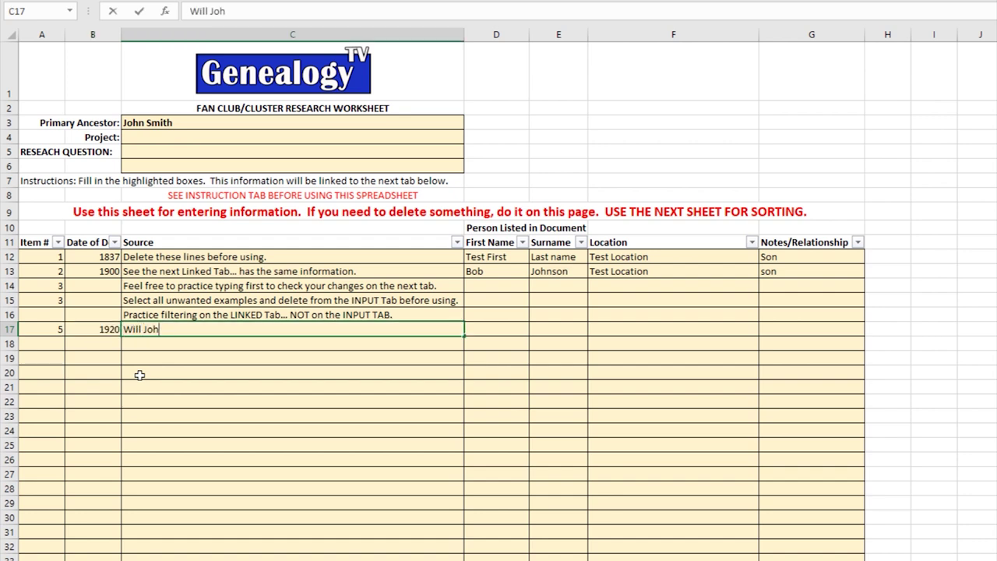
type("ll John Smith")
key("Tab")
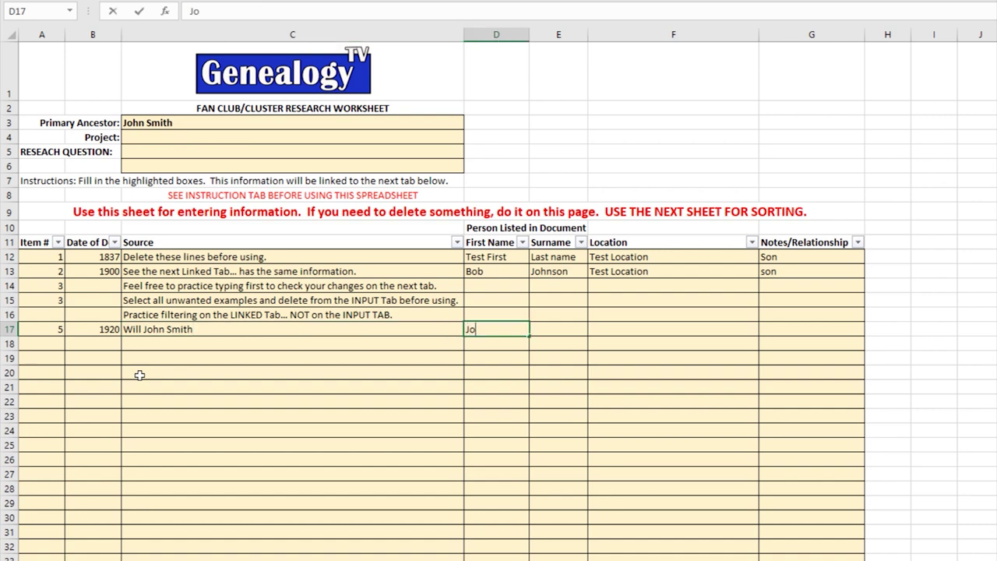
Step: Fill in the sample ancestor's first name and surname in row 17, with Deseased as the location
key("Tab")
type("S")
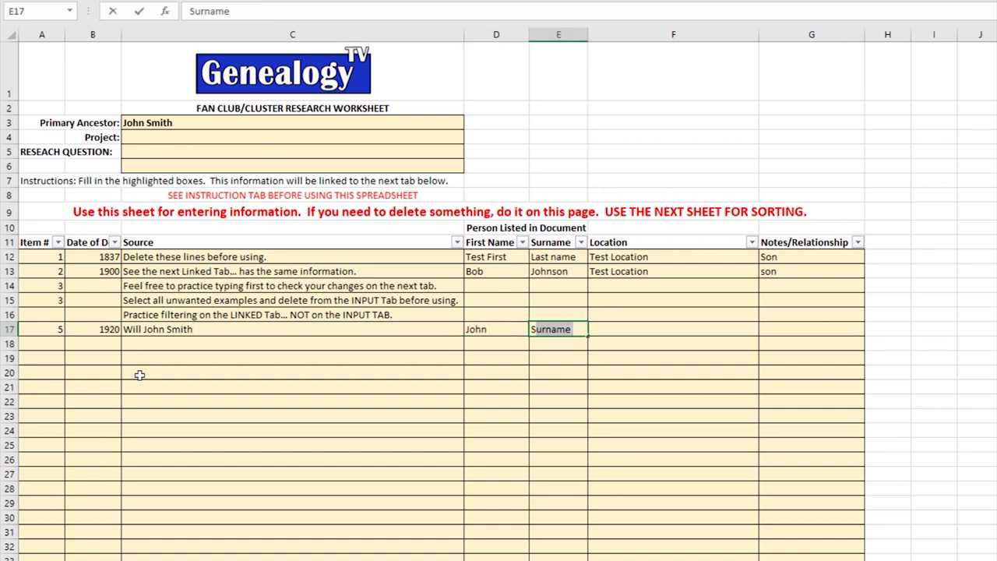
type("mith")
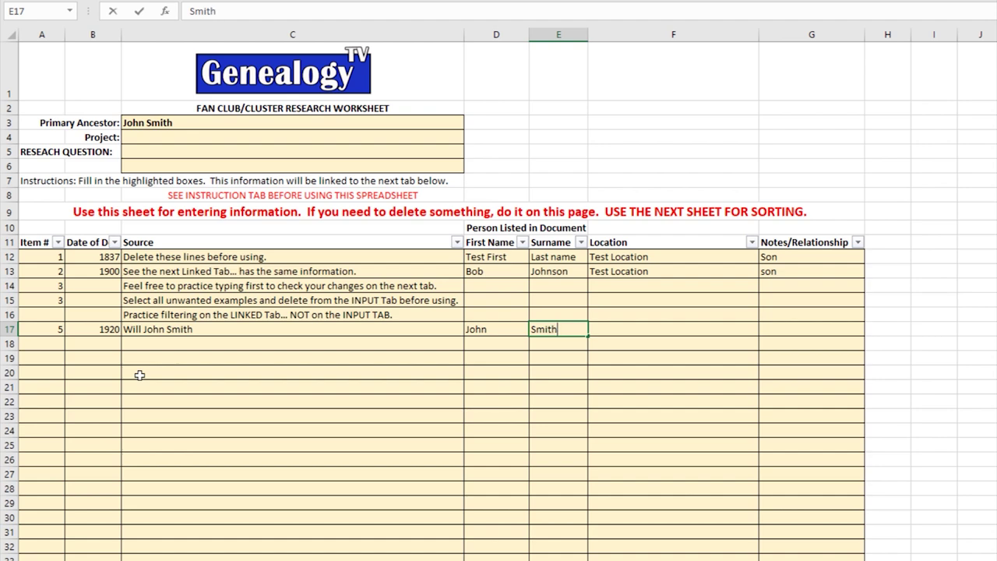
key("Tab")
type("Des")
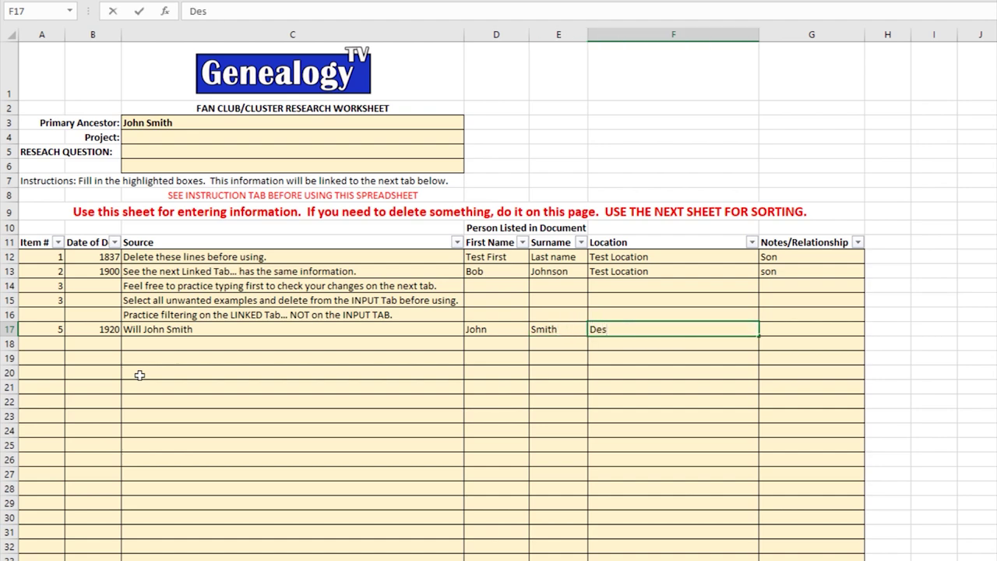
type("eased")
key("Tab")
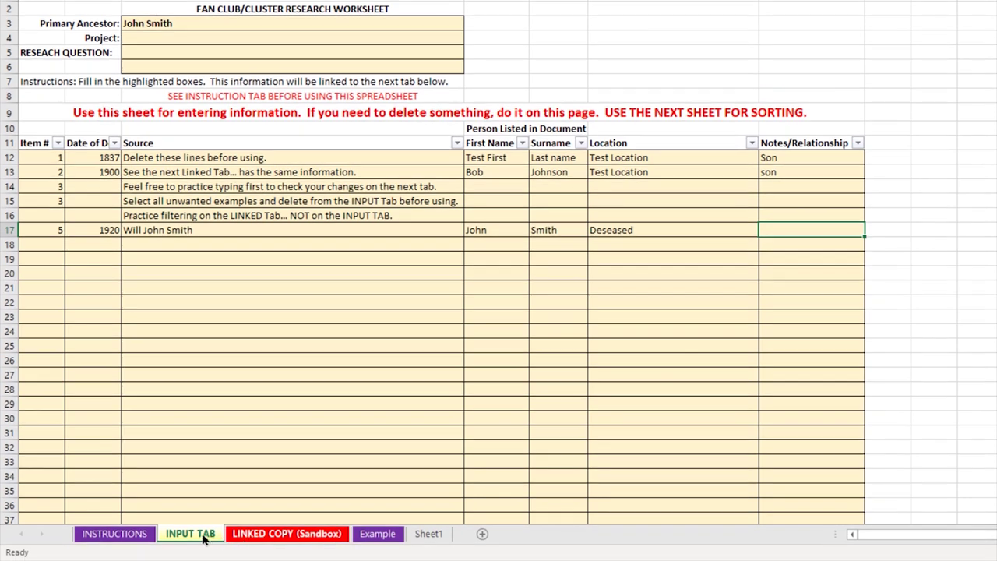
Step: Compare the row 17 entry on LINKED COPY (Sandbox) with INPUT TAB and inspect the linked sheet's Surname filter choices
left_click(257, 534)
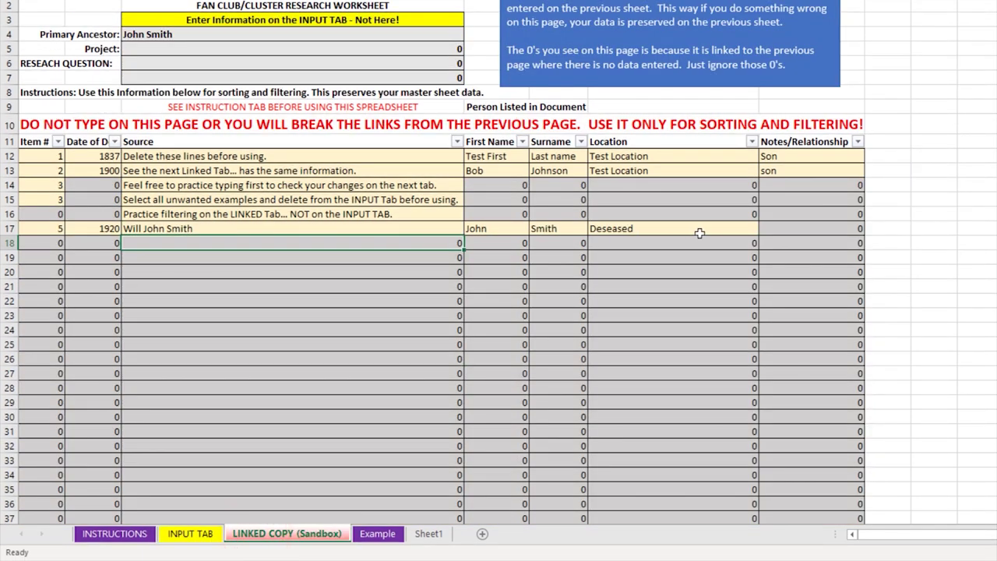
left_click(580, 141)
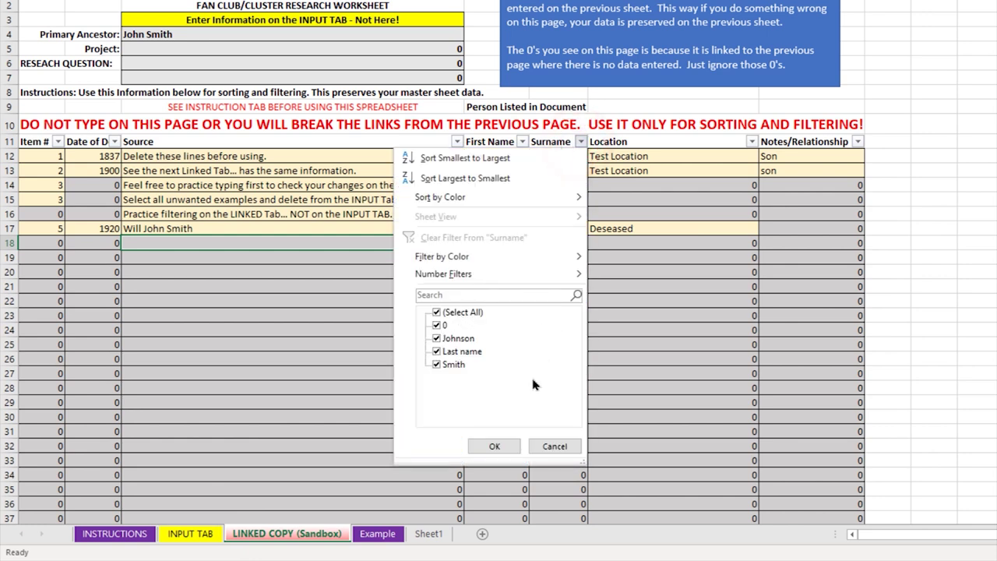
left_click(508, 446)
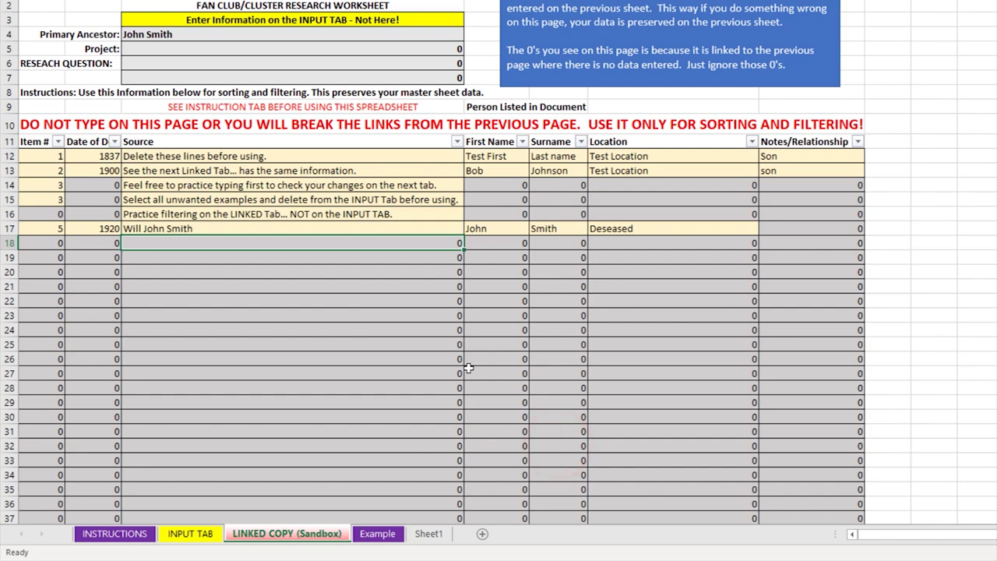
left_click(204, 537)
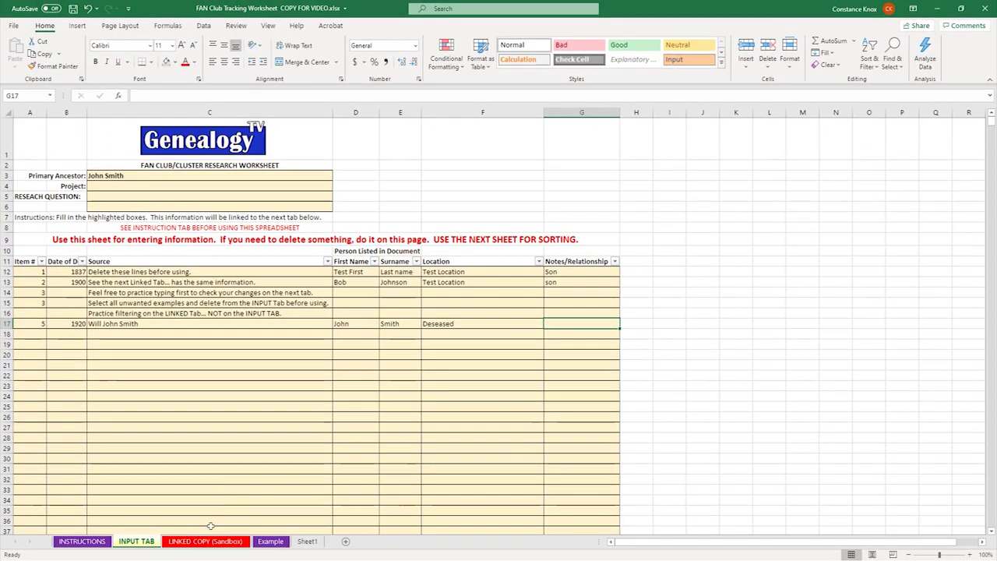
Step: Filter the Surname column on the LINKED COPY (Sandbox) sheet to show only the surname entered in row 17
left_click(201, 541)
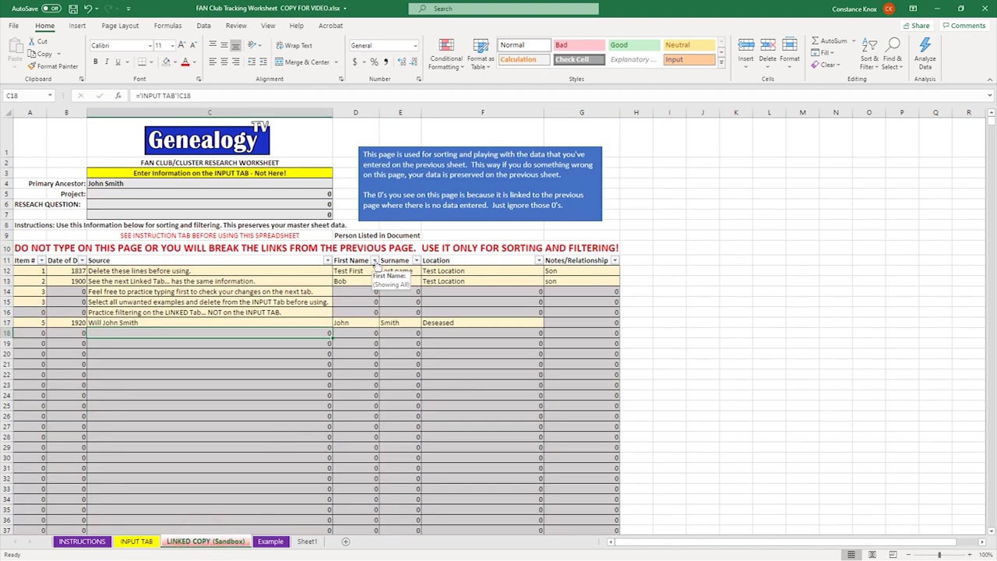
left_click(417, 260)
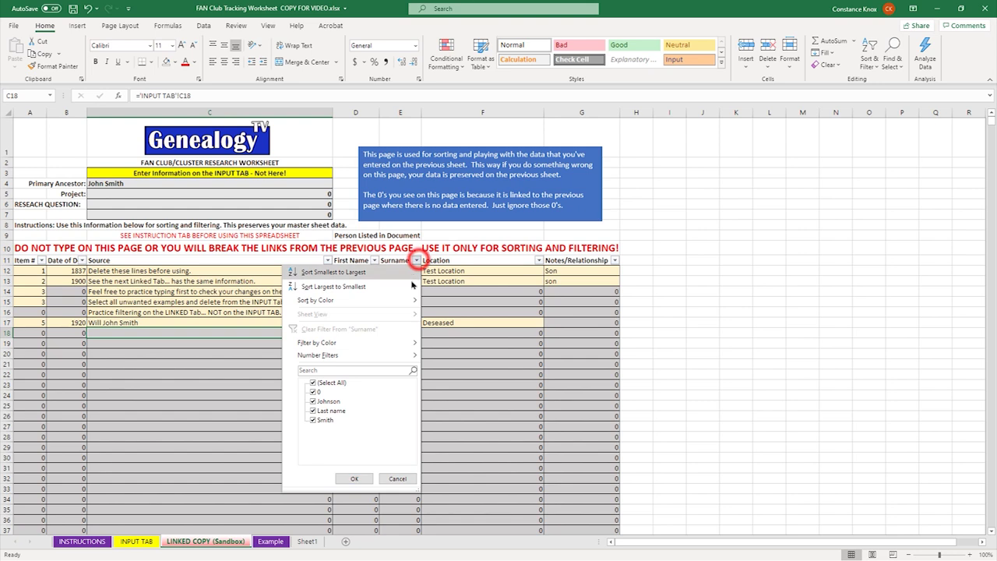
left_click(314, 382)
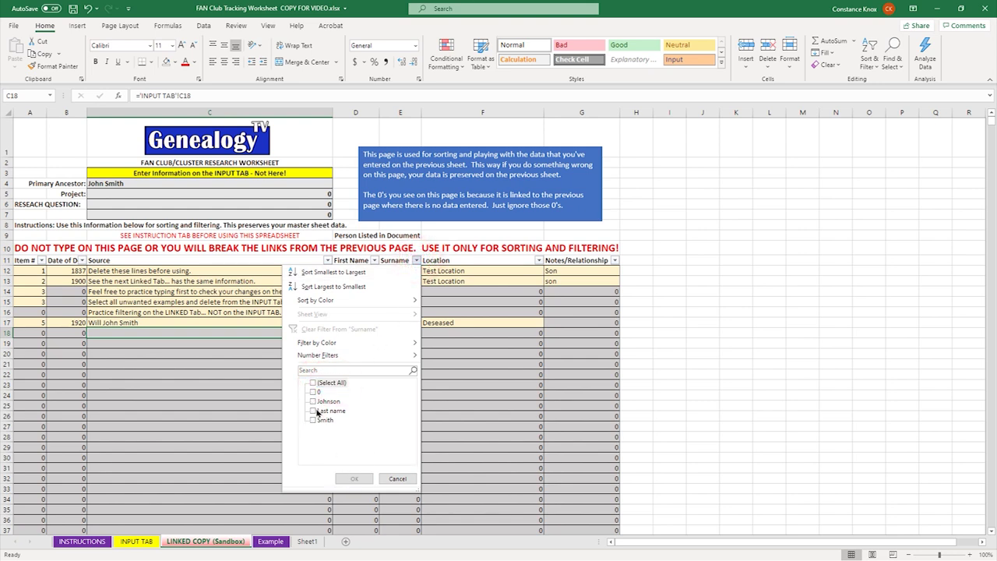
left_click(313, 420)
left_click(354, 478)
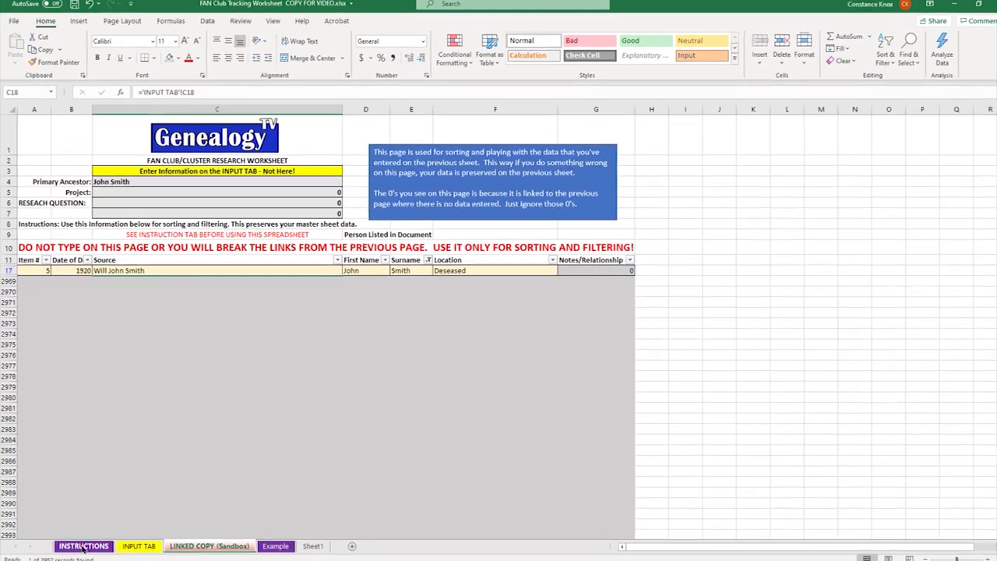
Step: Review the INSTRUCTIONS, INPUT TAB and LINKED COPY (Sandbox) sheets, ending on Sheet1
left_click(82, 540)
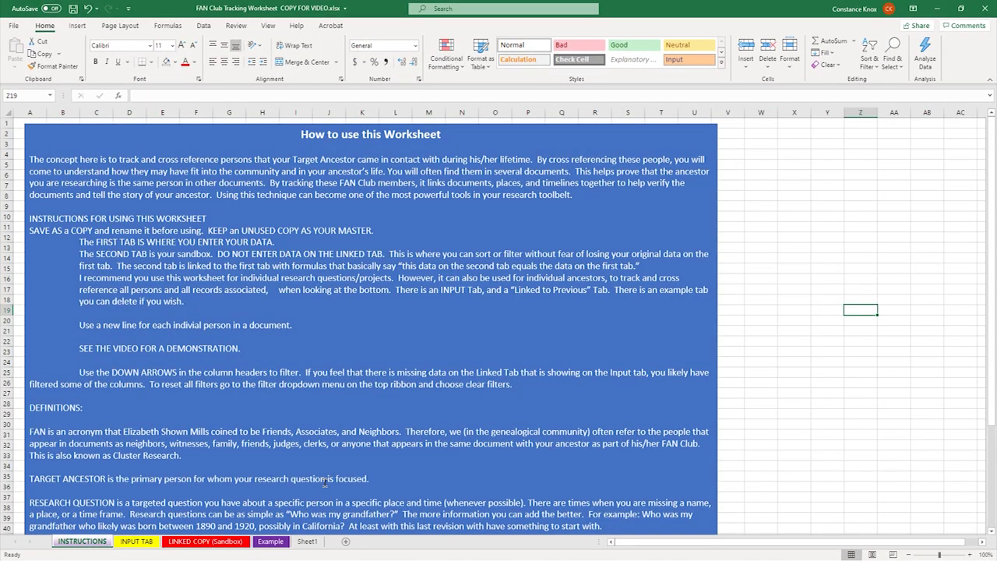
left_click(136, 540)
left_click(197, 540)
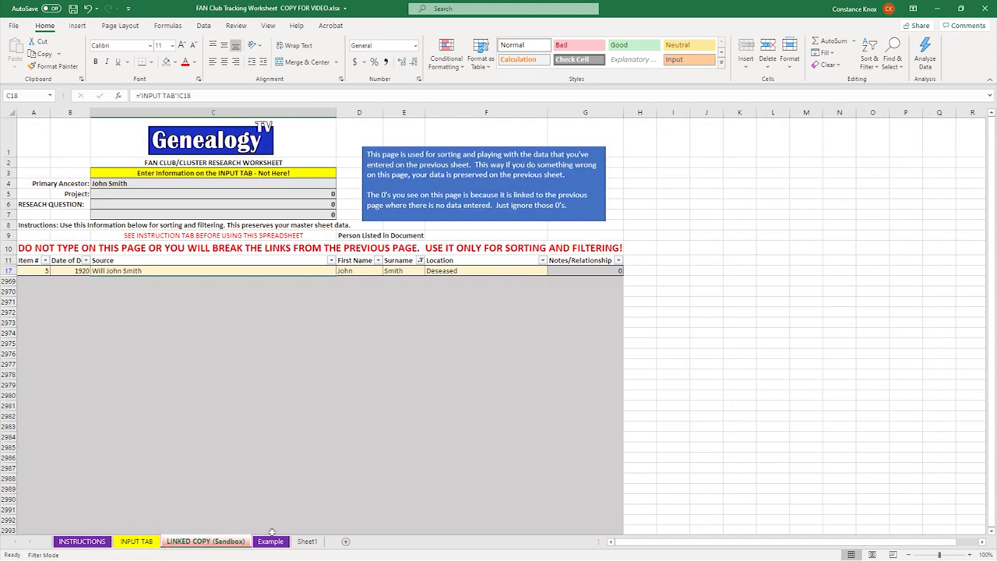
left_click(307, 540)
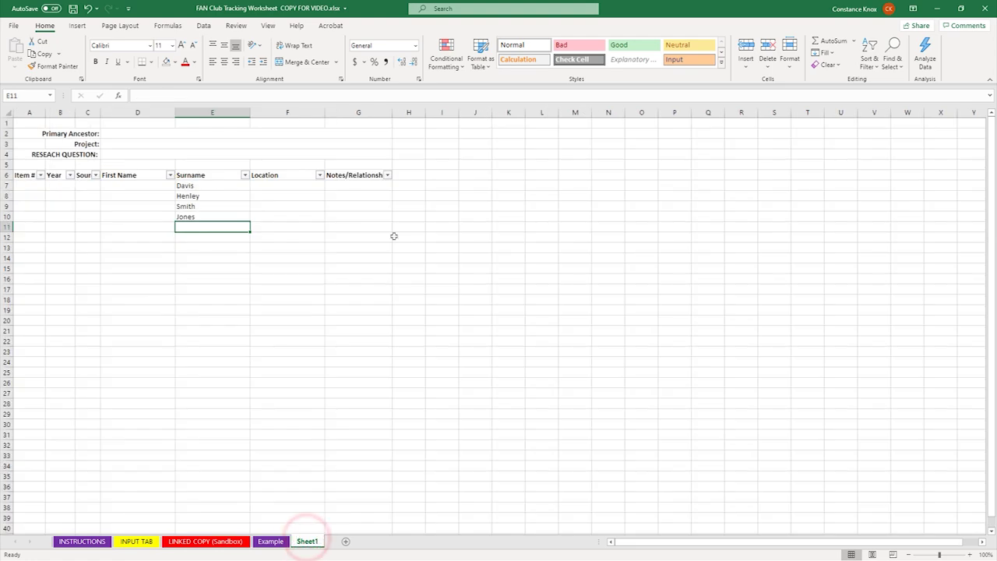